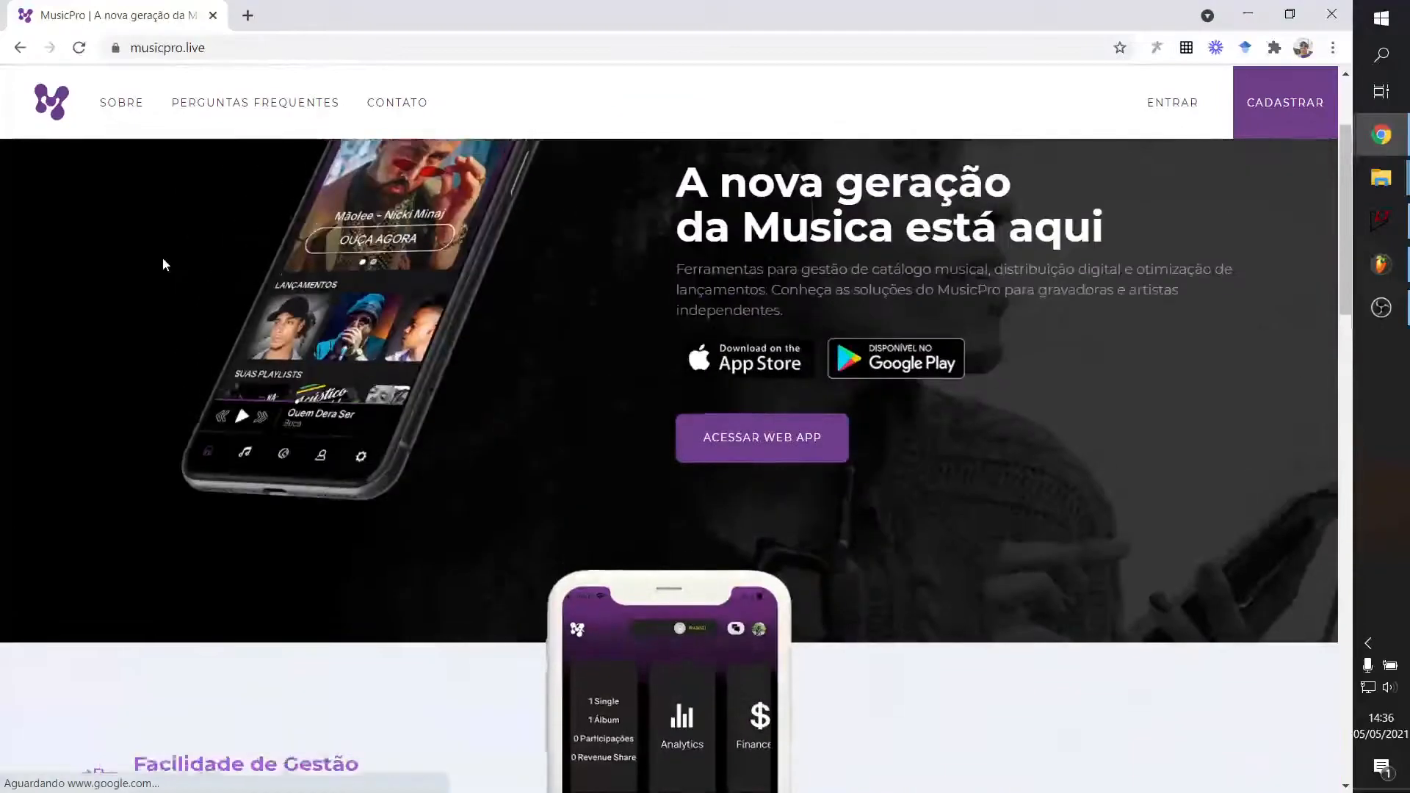
Browse the MusicPro landing page, briefly selecting and then deselecting the footer address text.
scroll(156, 150, "down", 15)
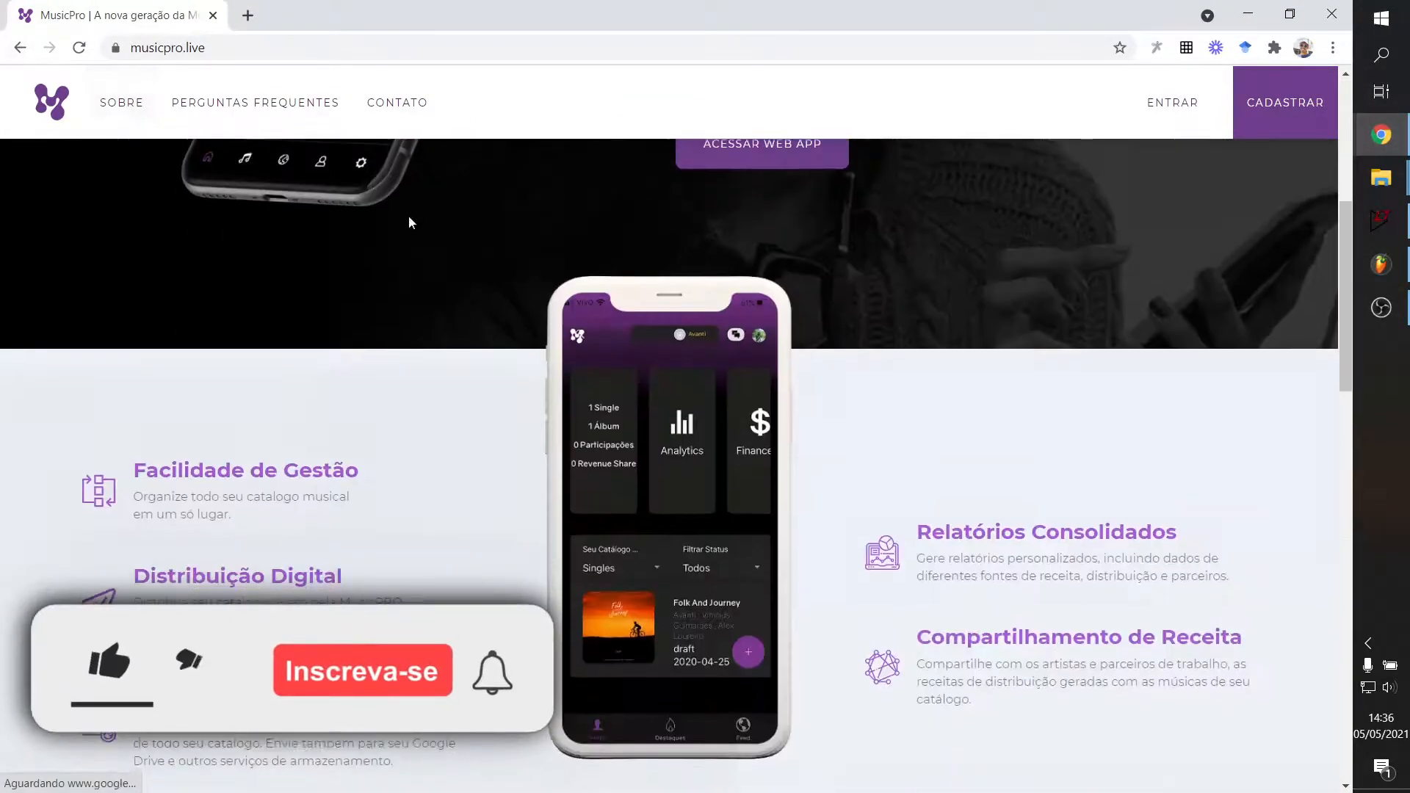
scroll(341, 406, "down", 4)
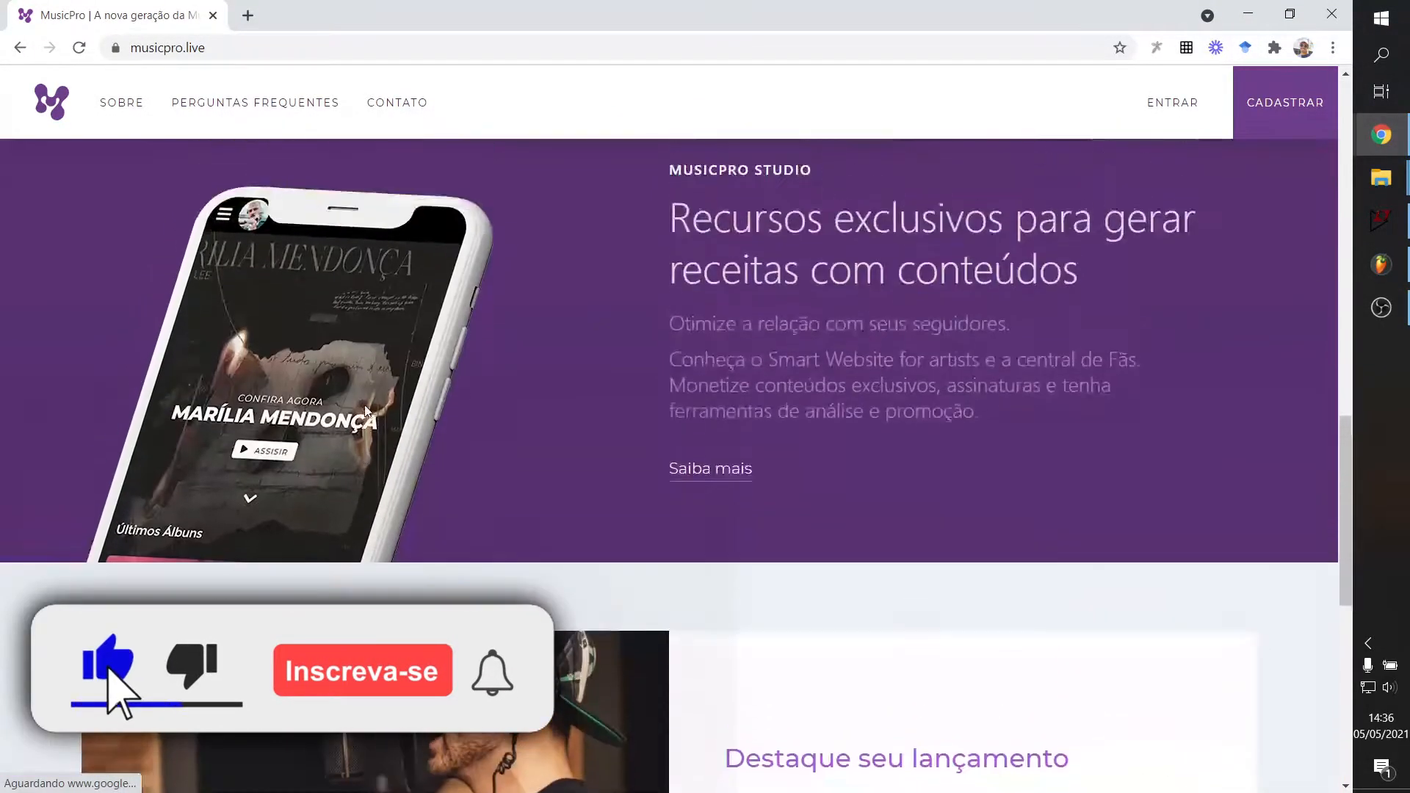
scroll(578, 681, "up", 10)
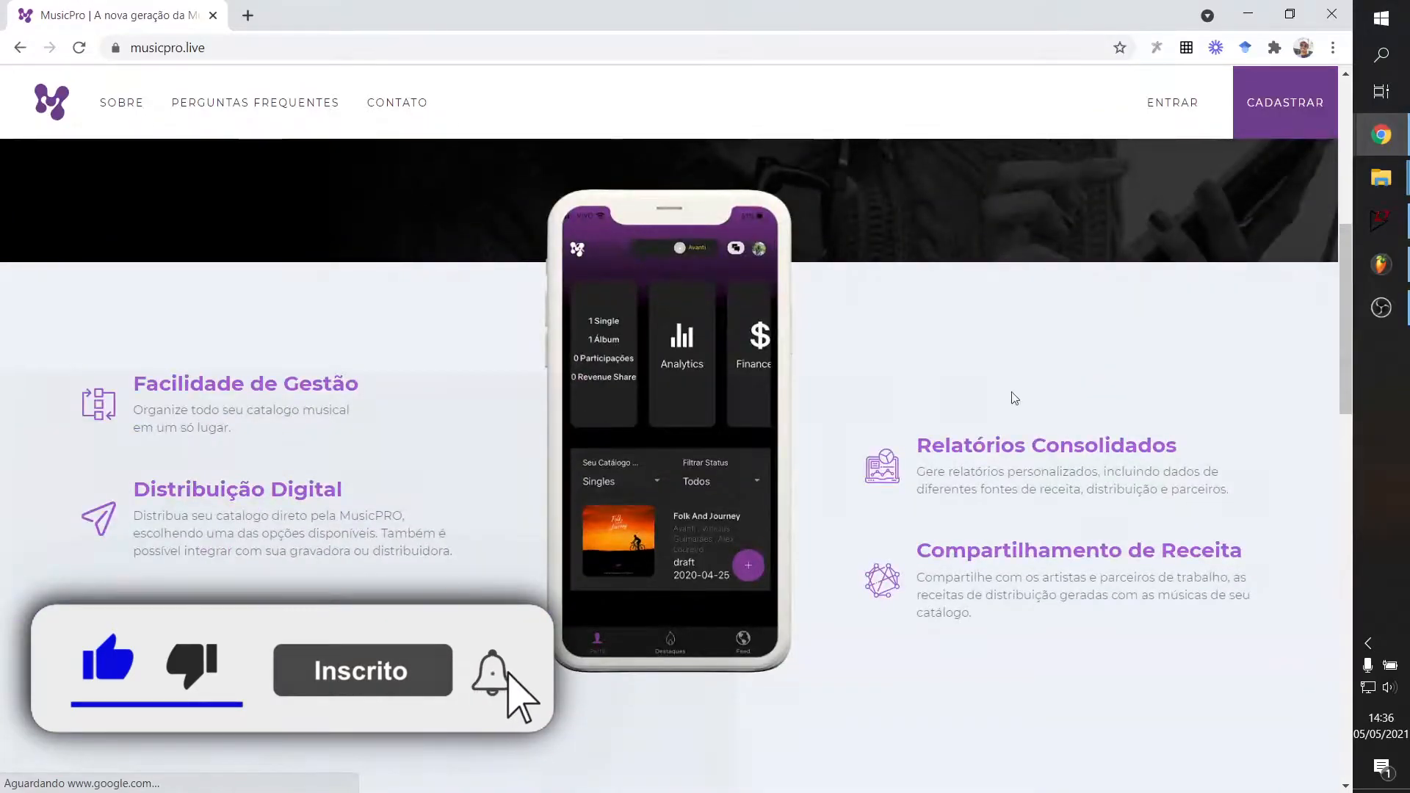
scroll(955, 390, "down", 1)
left_click_drag(1337, 324, 1280, 123)
scroll(705, 440, "down", 3)
scroll(395, 453, "down", 15)
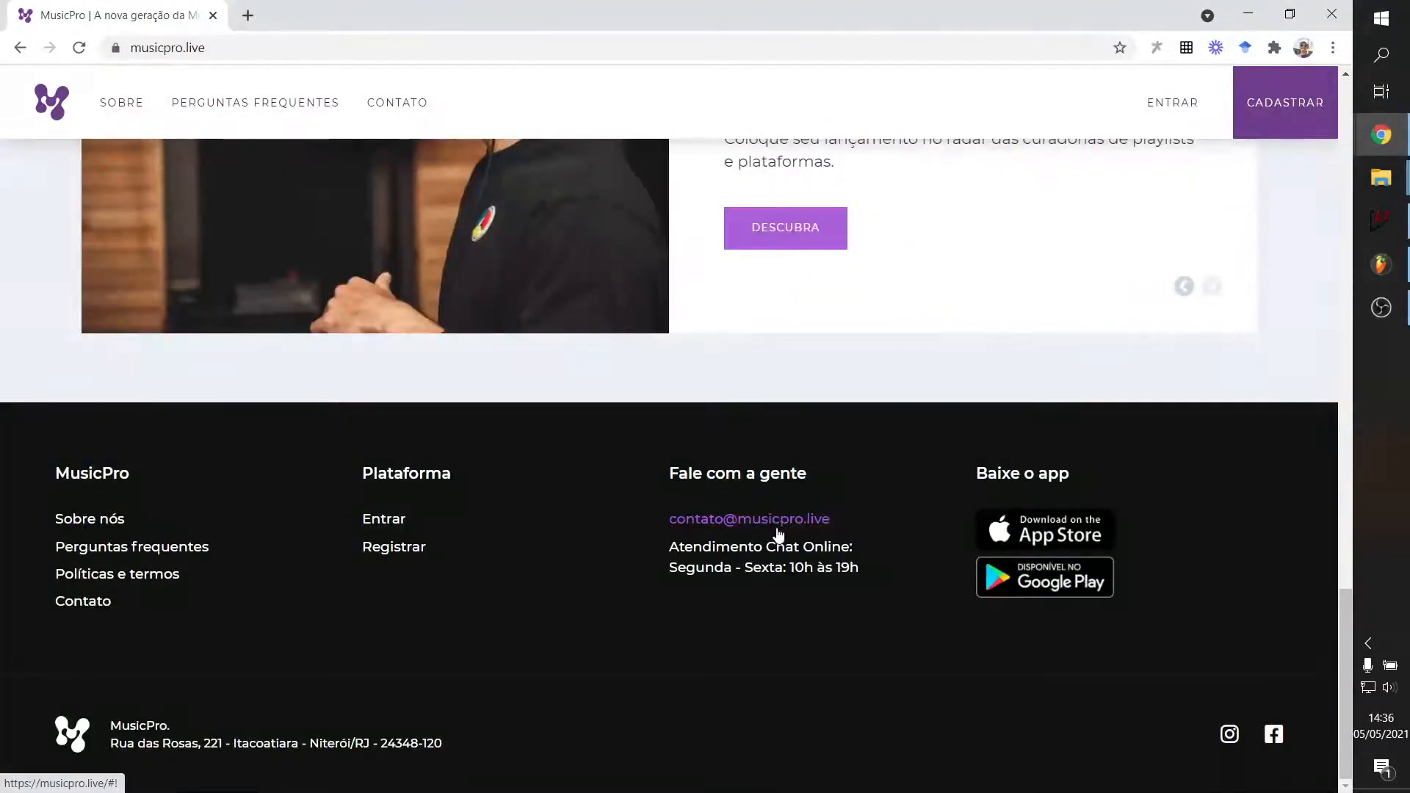
scroll(779, 536, "up", 12)
scroll(786, 340, "down", 7)
scroll(489, 470, "down", 8)
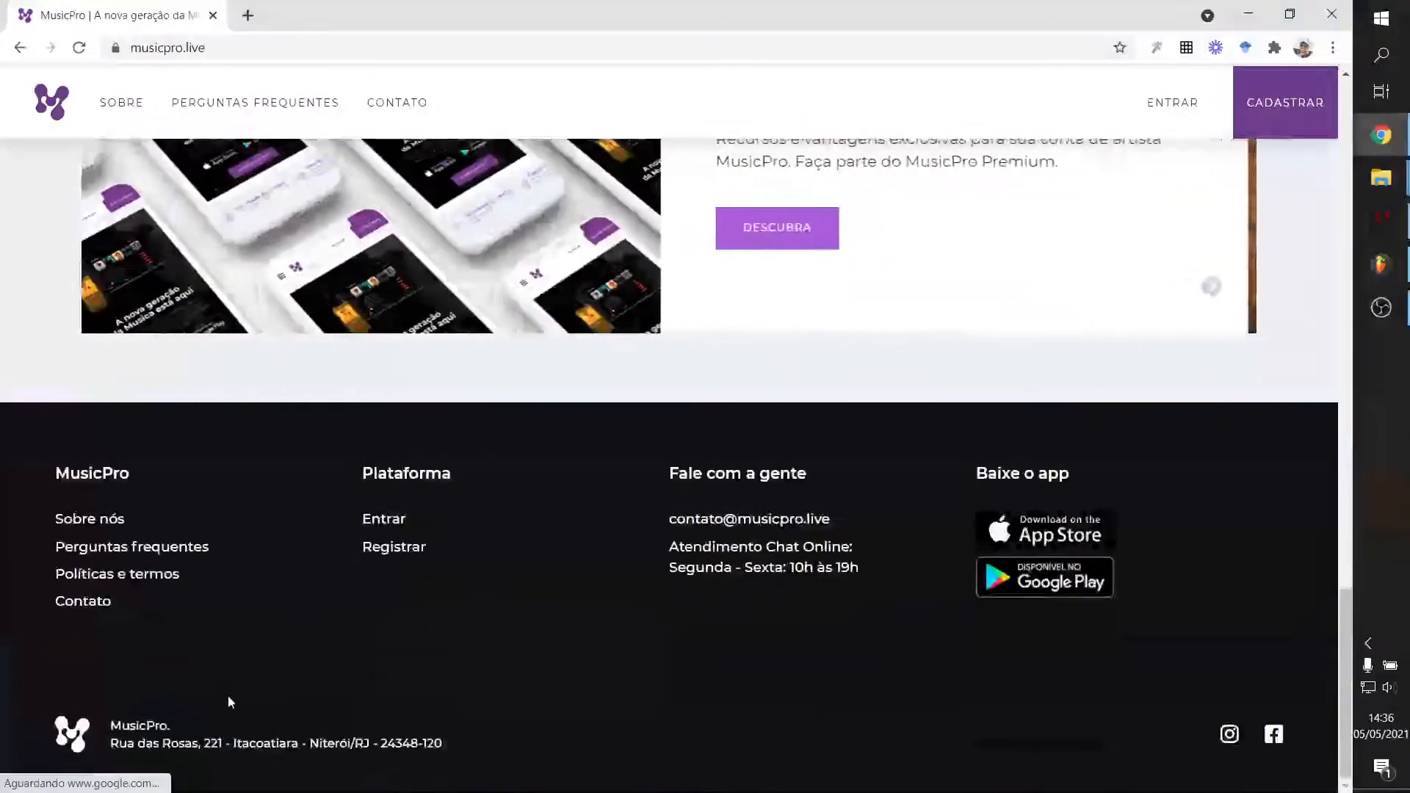
left_click_drag(126, 743, 453, 743)
left_click_drag(118, 744, 350, 744)
left_click(259, 757)
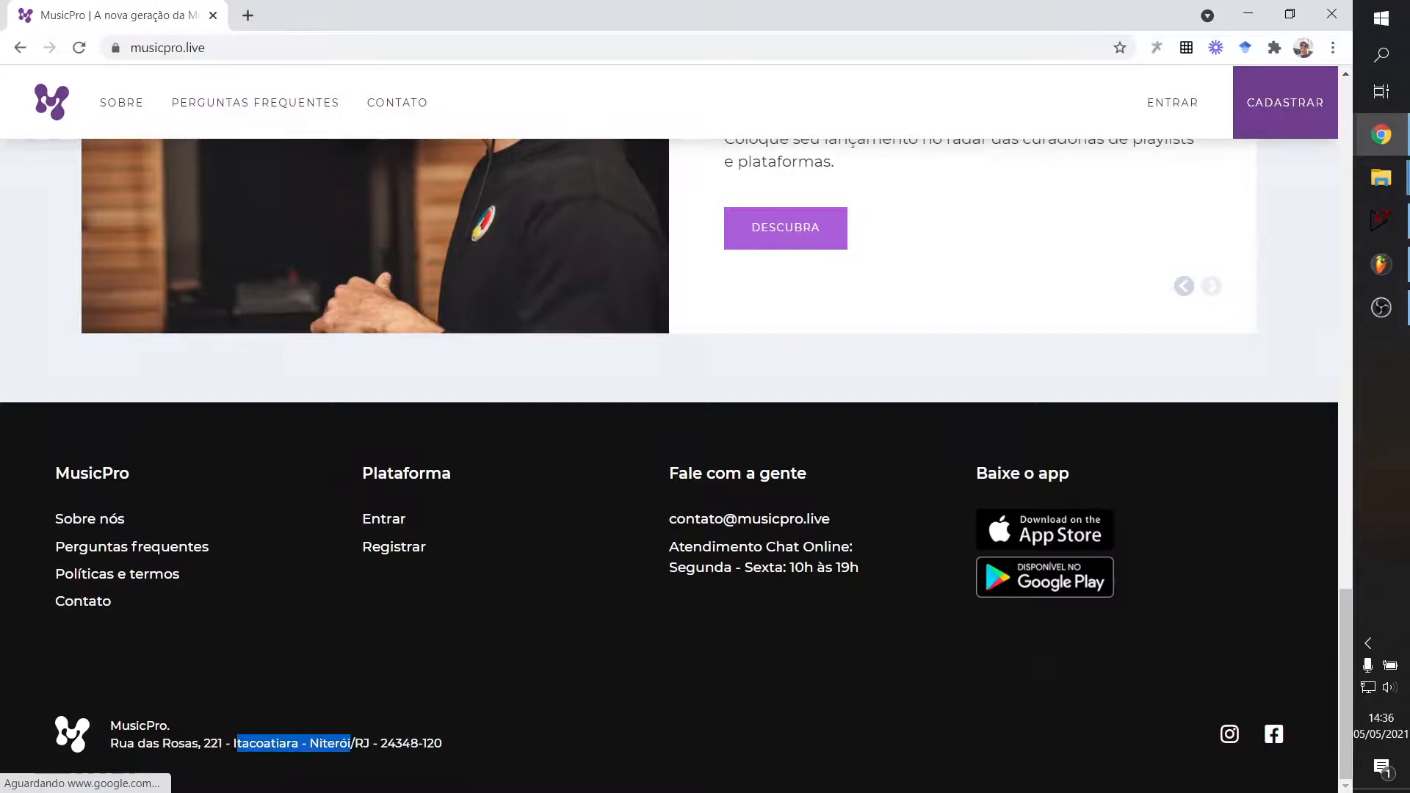
left_click(681, 704)
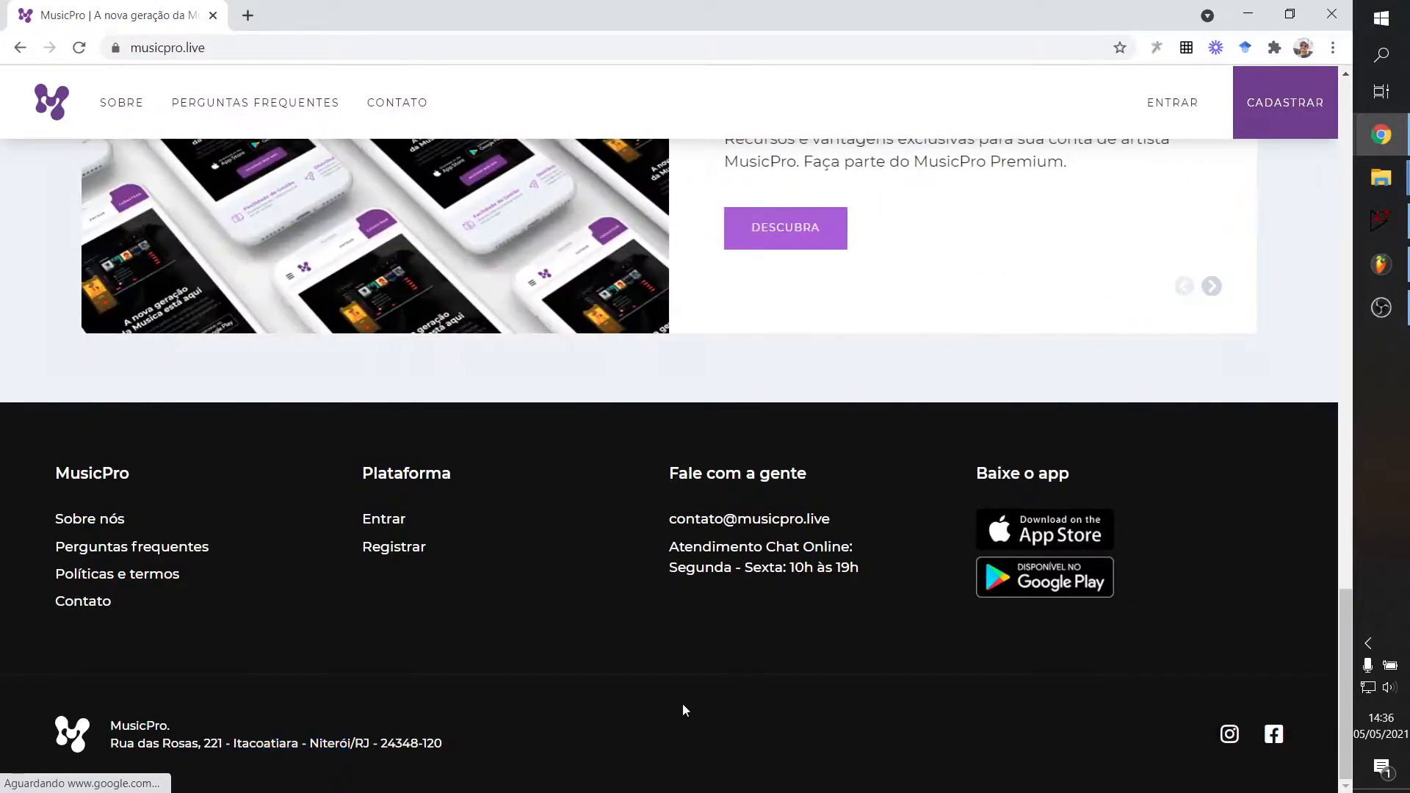
Return to the top of the landing page and open the CADASTRAR sign-up in a new tab.
scroll(682, 703, "up", 10)
scroll(652, 544, "up", 1)
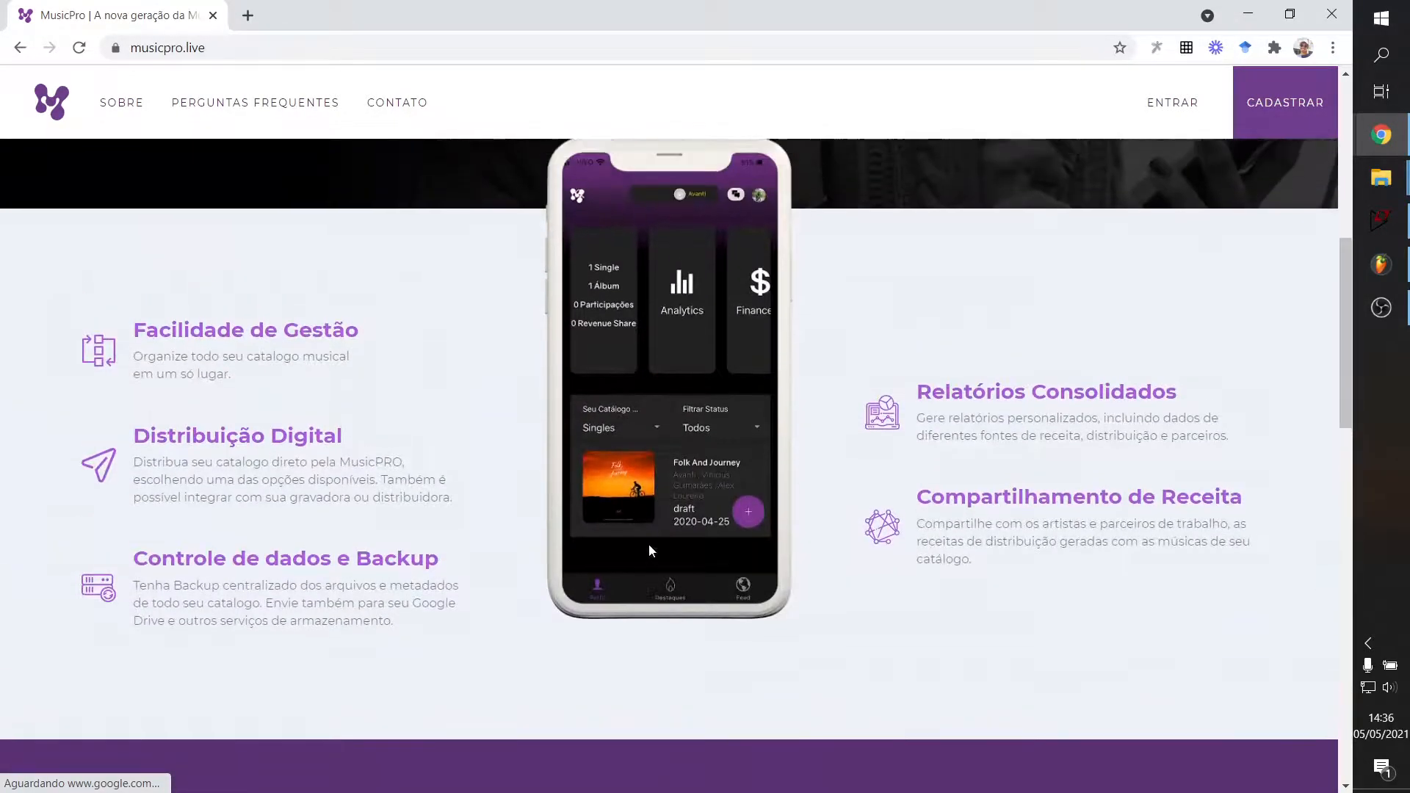
scroll(769, 606, "up", 2)
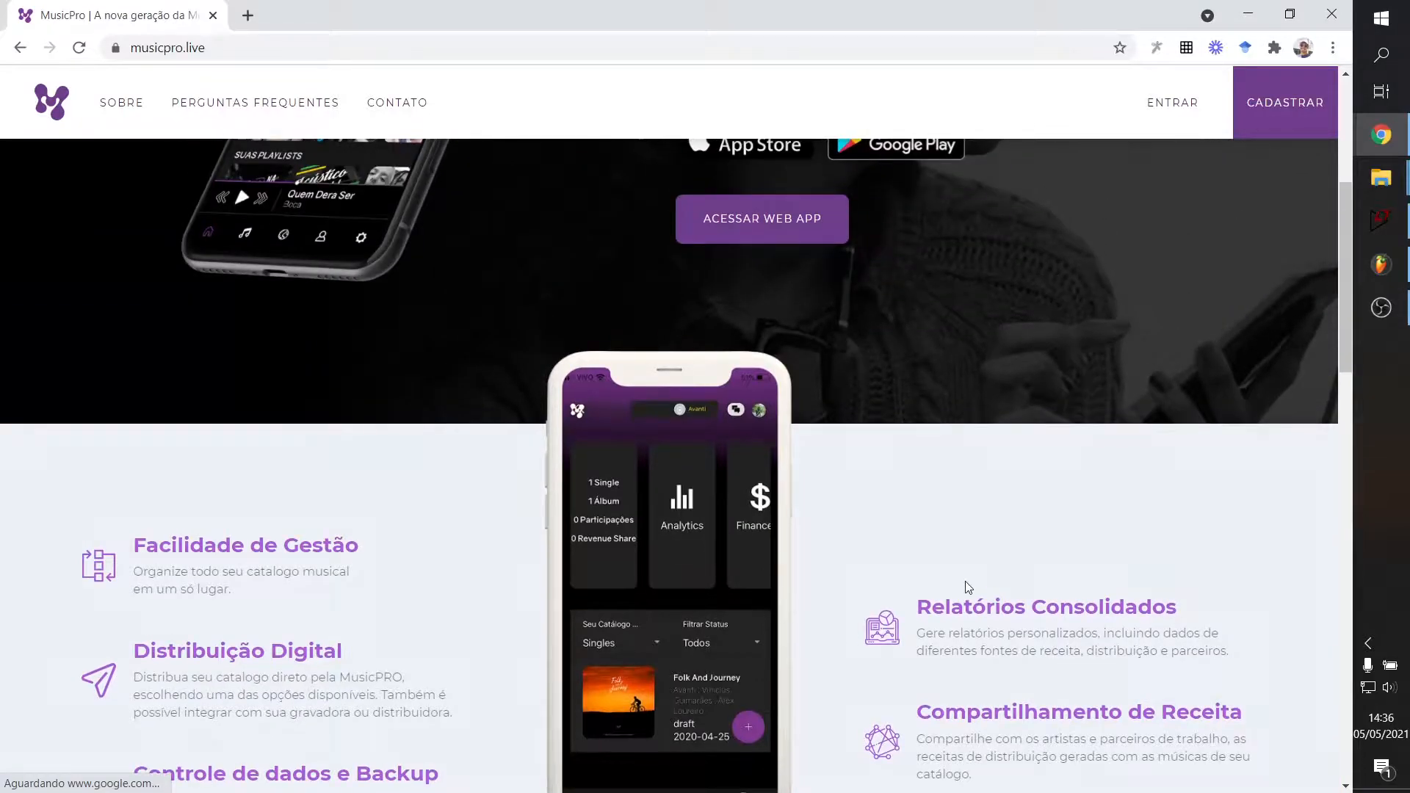
scroll(777, 528, "up", 4)
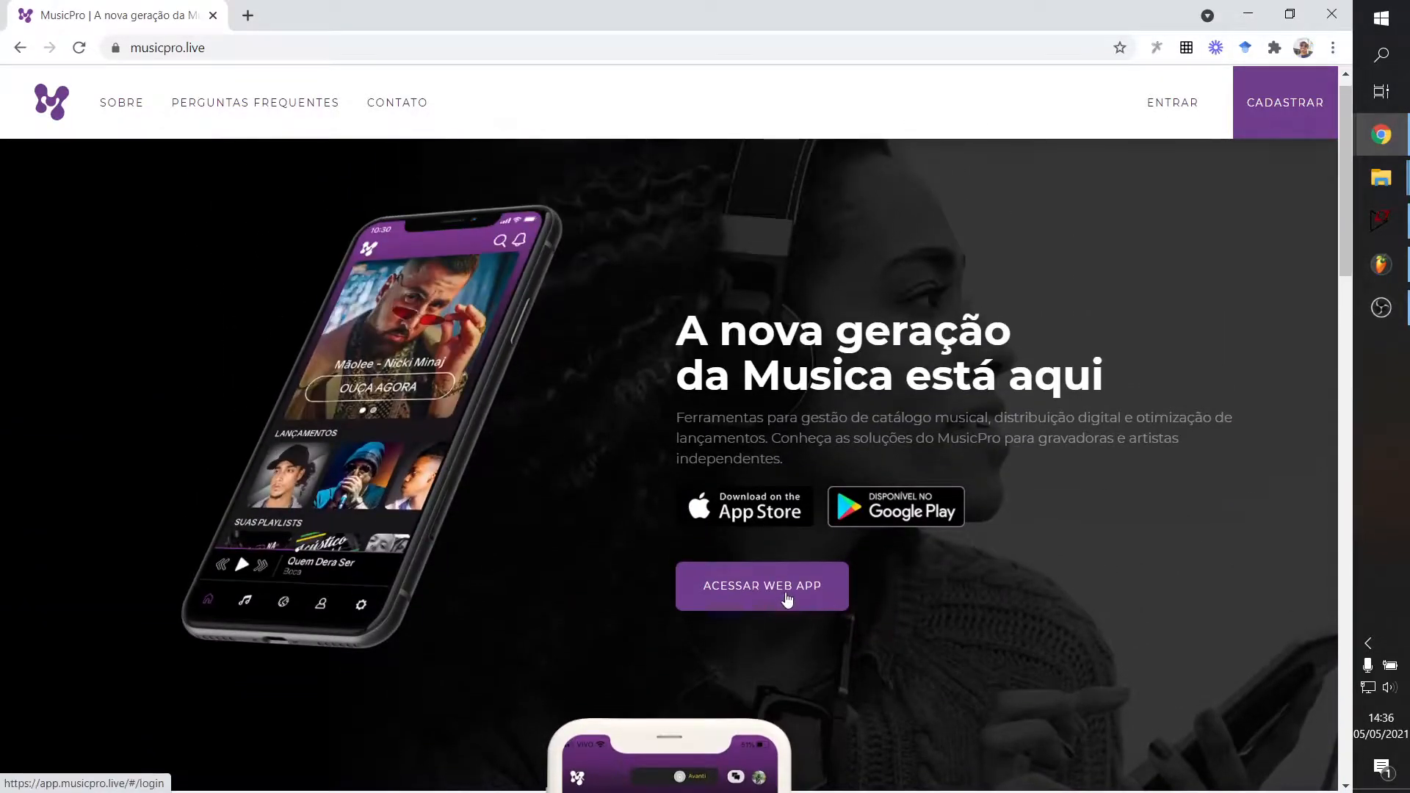
scroll(772, 563, "down", 5)
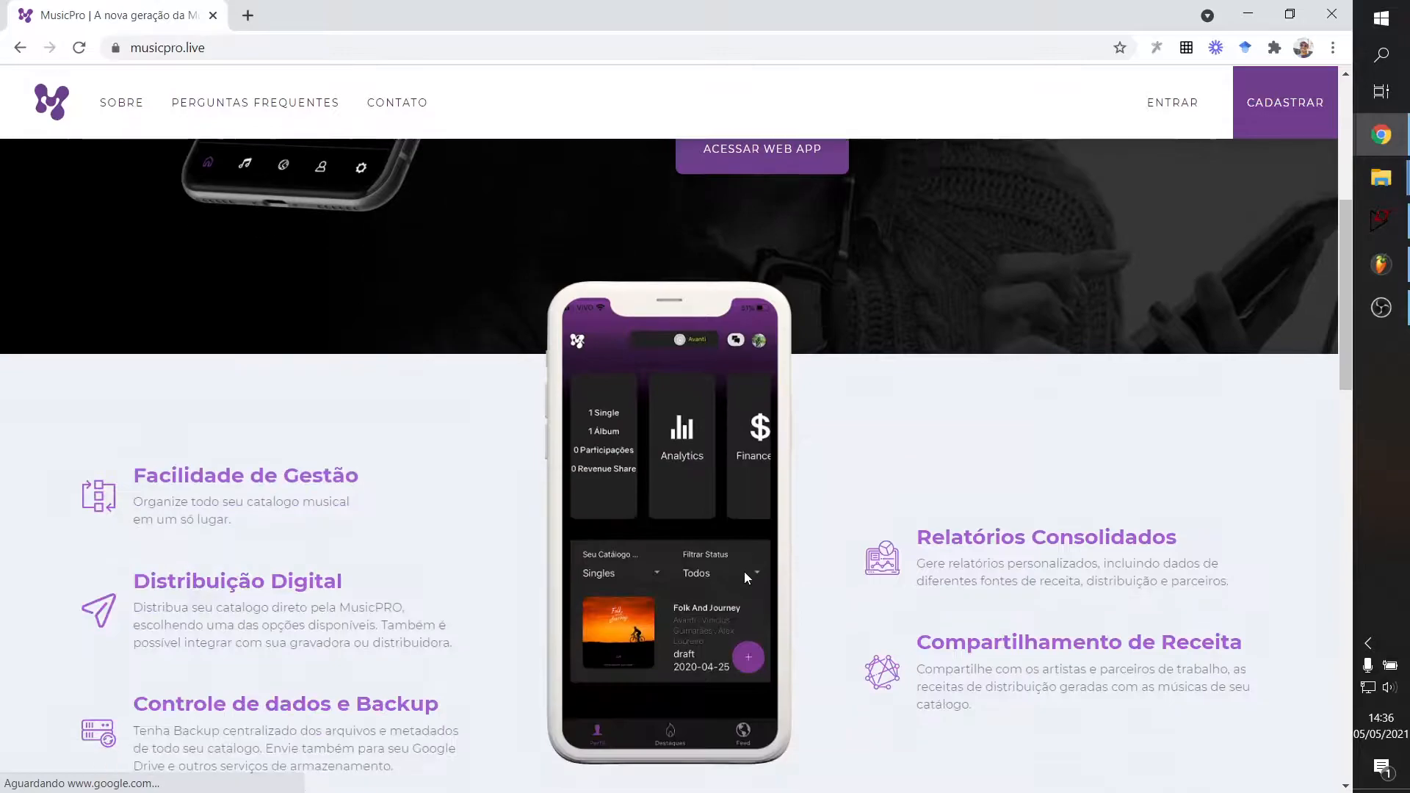
scroll(511, 467, "down", 1)
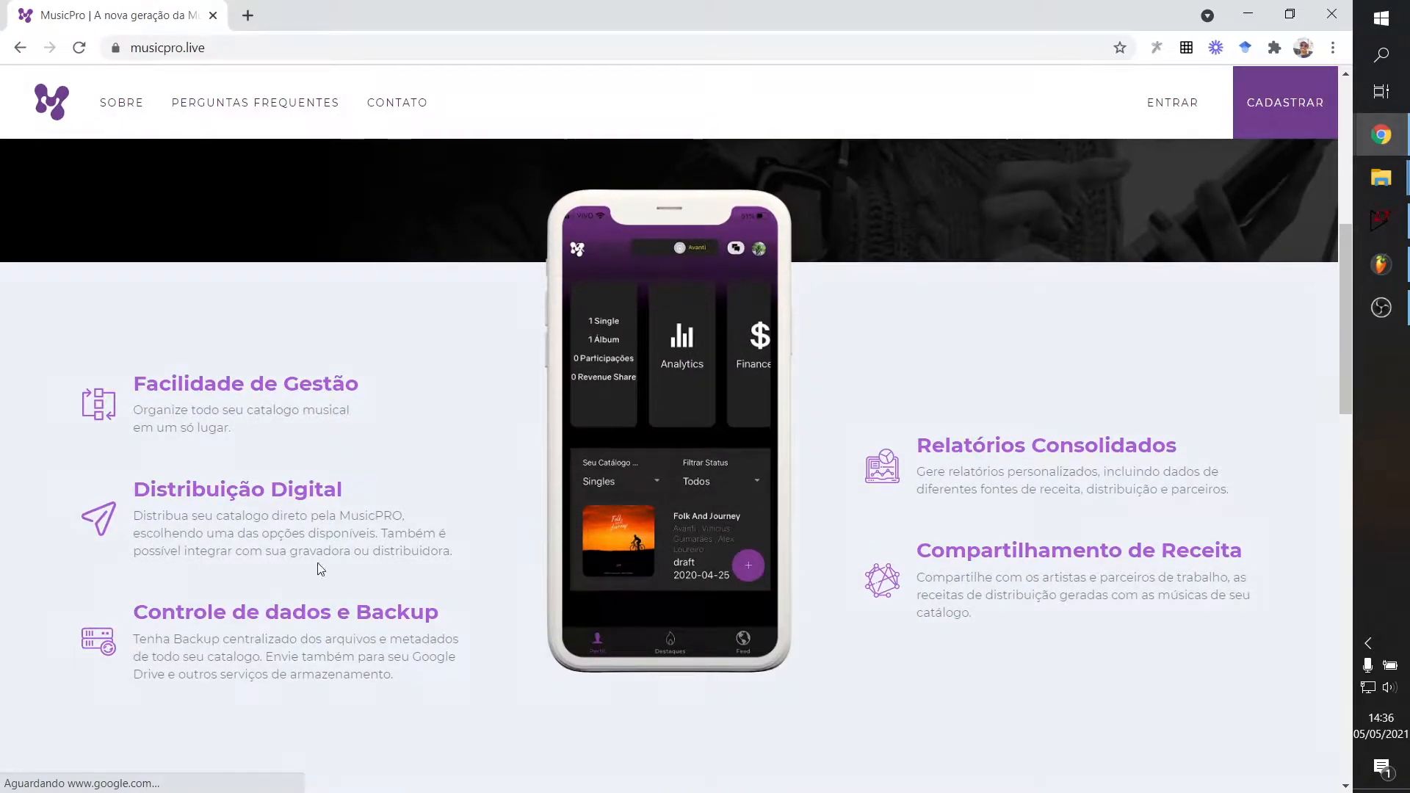
scroll(261, 519, "down", 4)
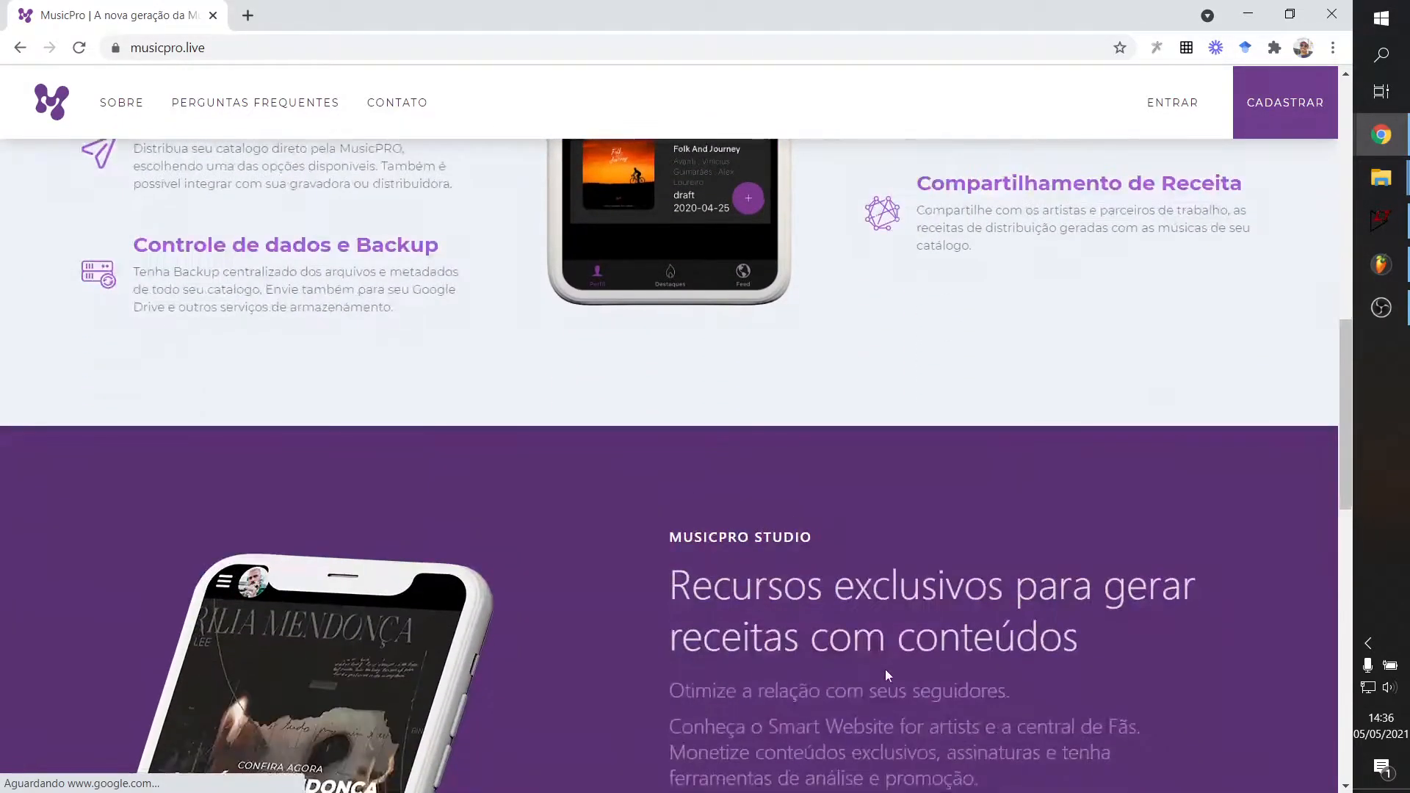
scroll(1351, 614, "down", 5)
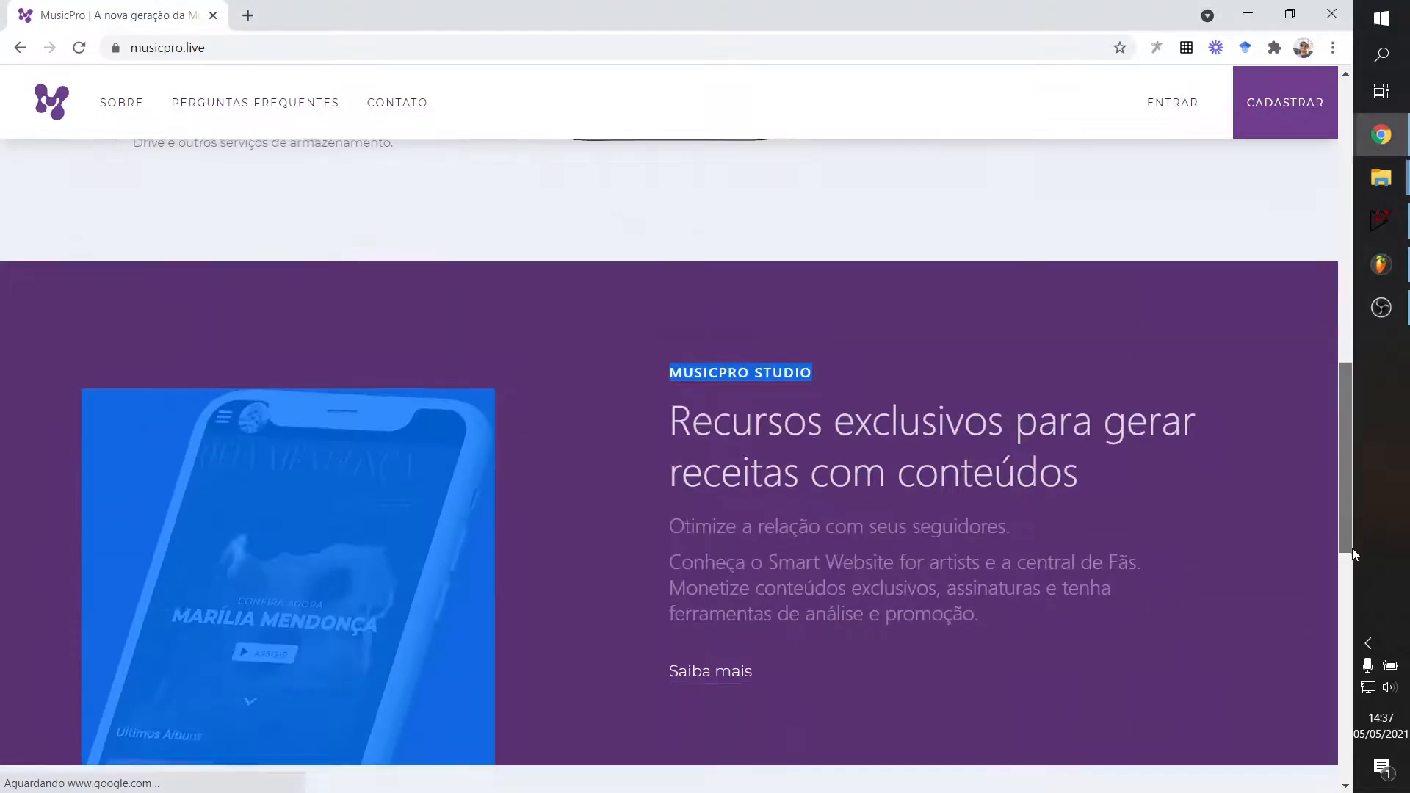
scroll(1272, 507, "up", 15)
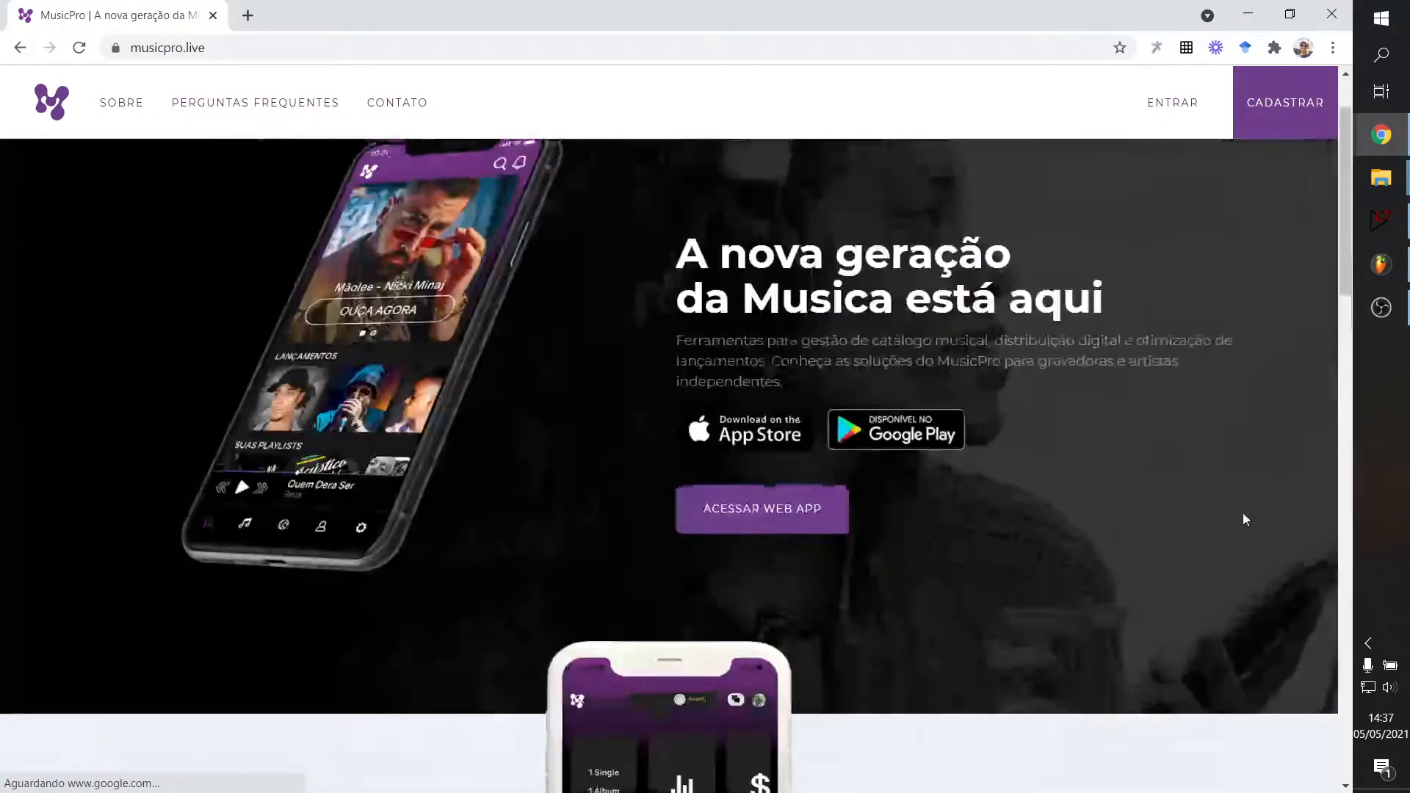
scroll(943, 393, "down", 6)
scroll(942, 393, "up", 7)
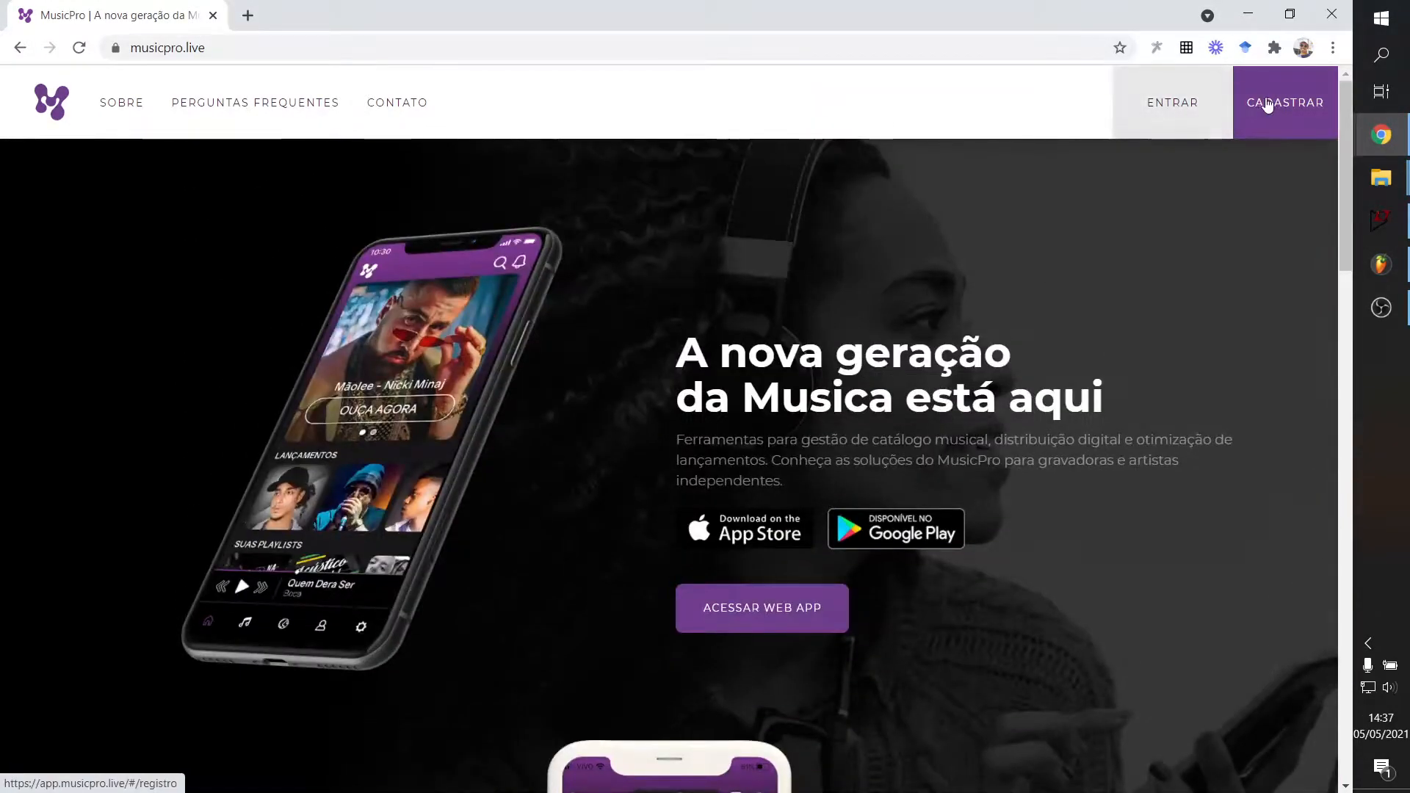
left_click(1282, 119)
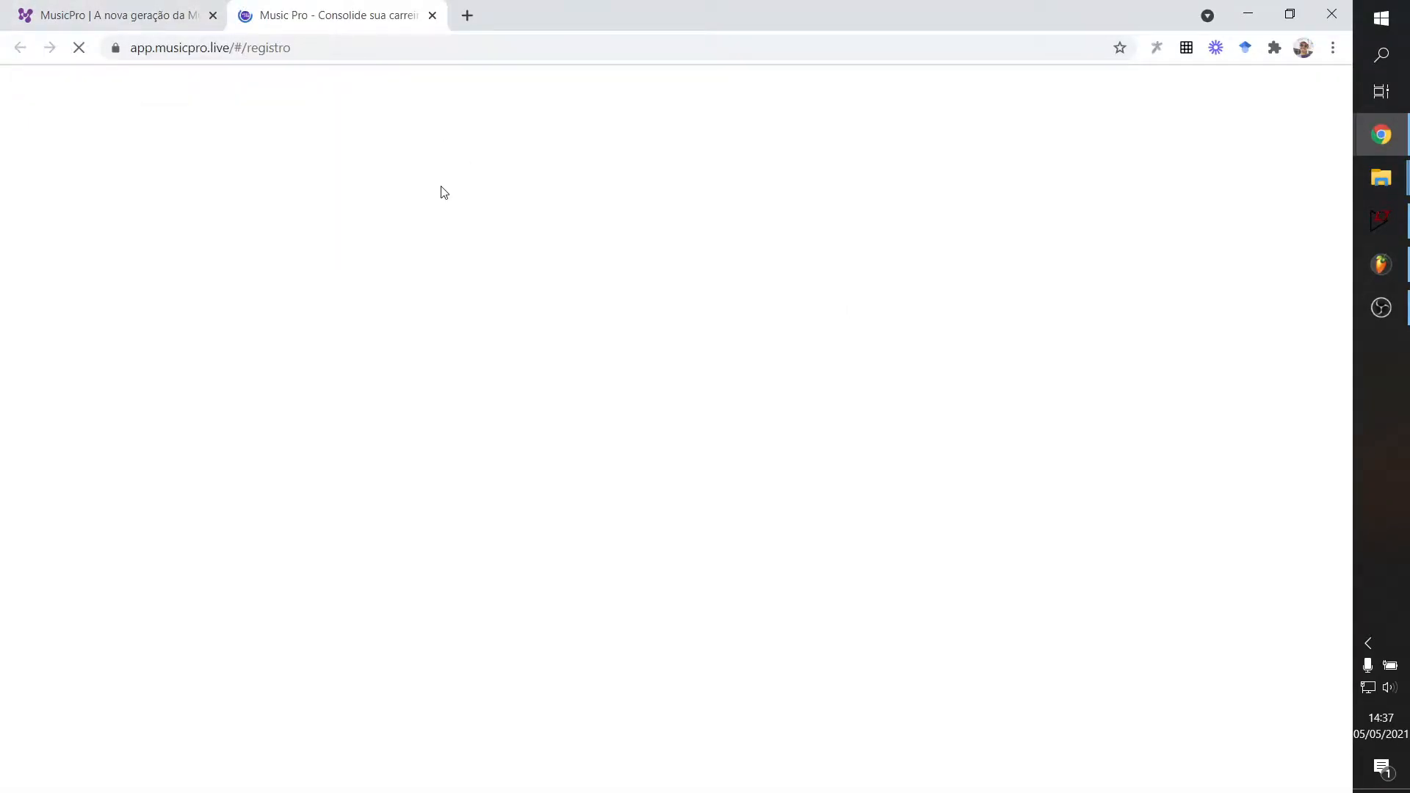
In the web app tab, dismiss the storage permission prompt and select the artist profile.
left_click(132, 7)
left_click(291, 5)
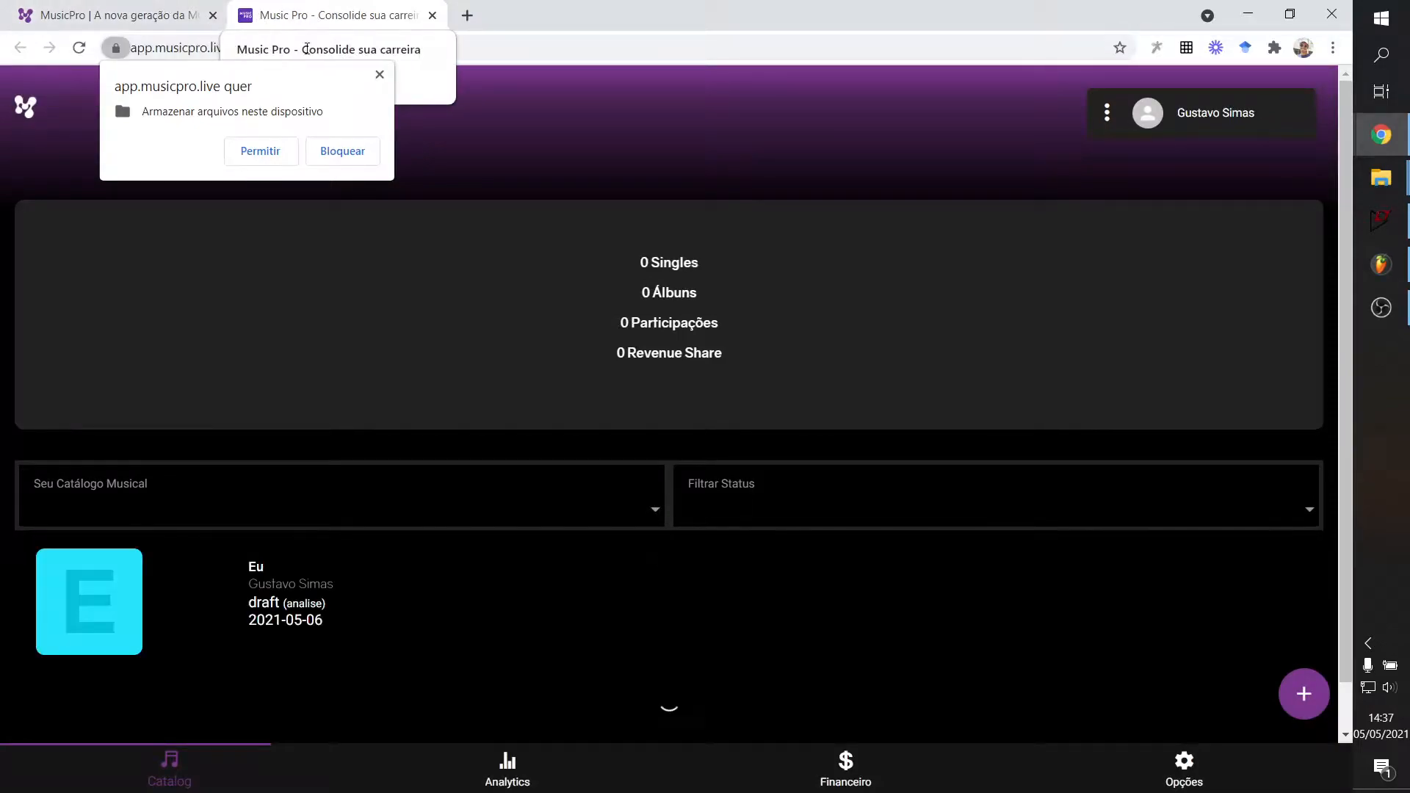
left_click(380, 75)
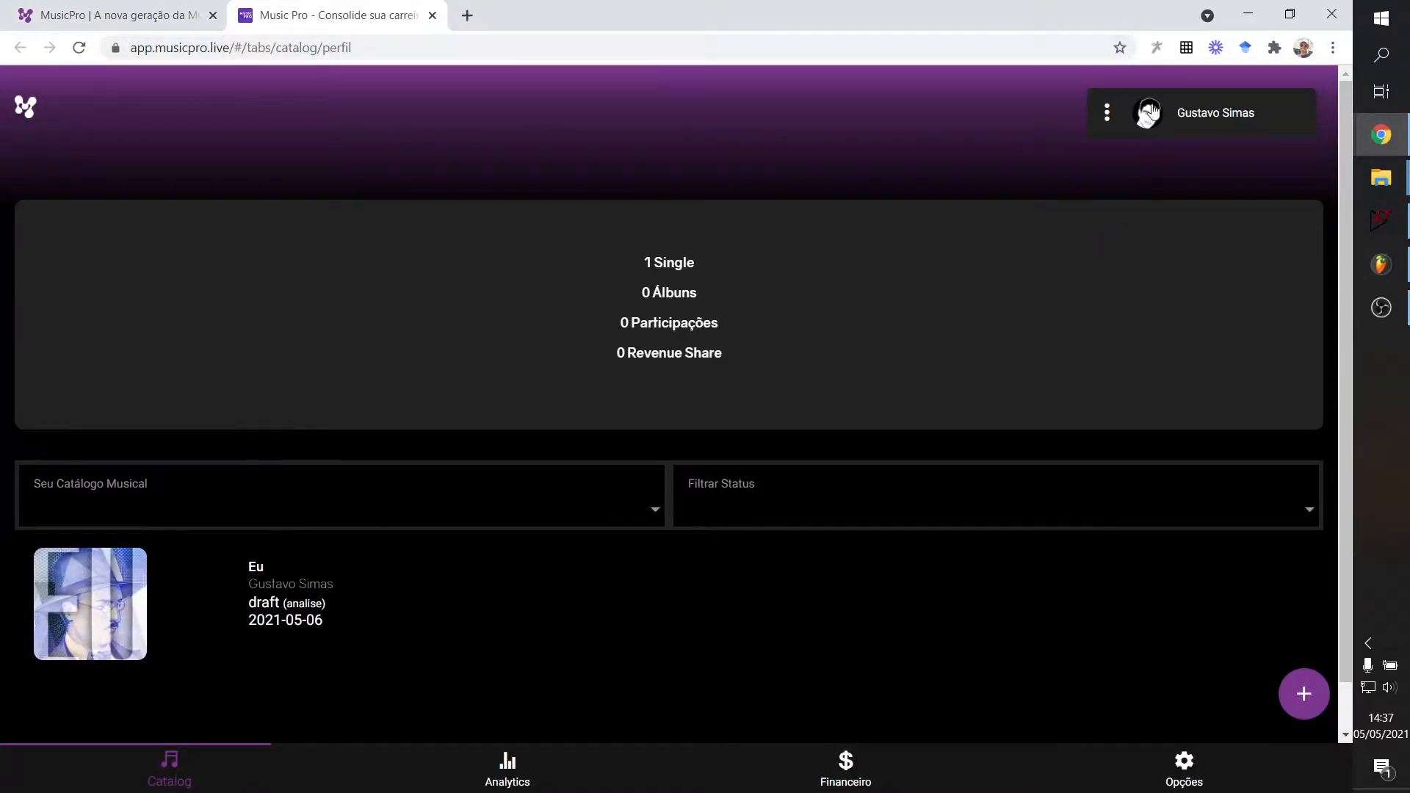
left_click(1108, 112)
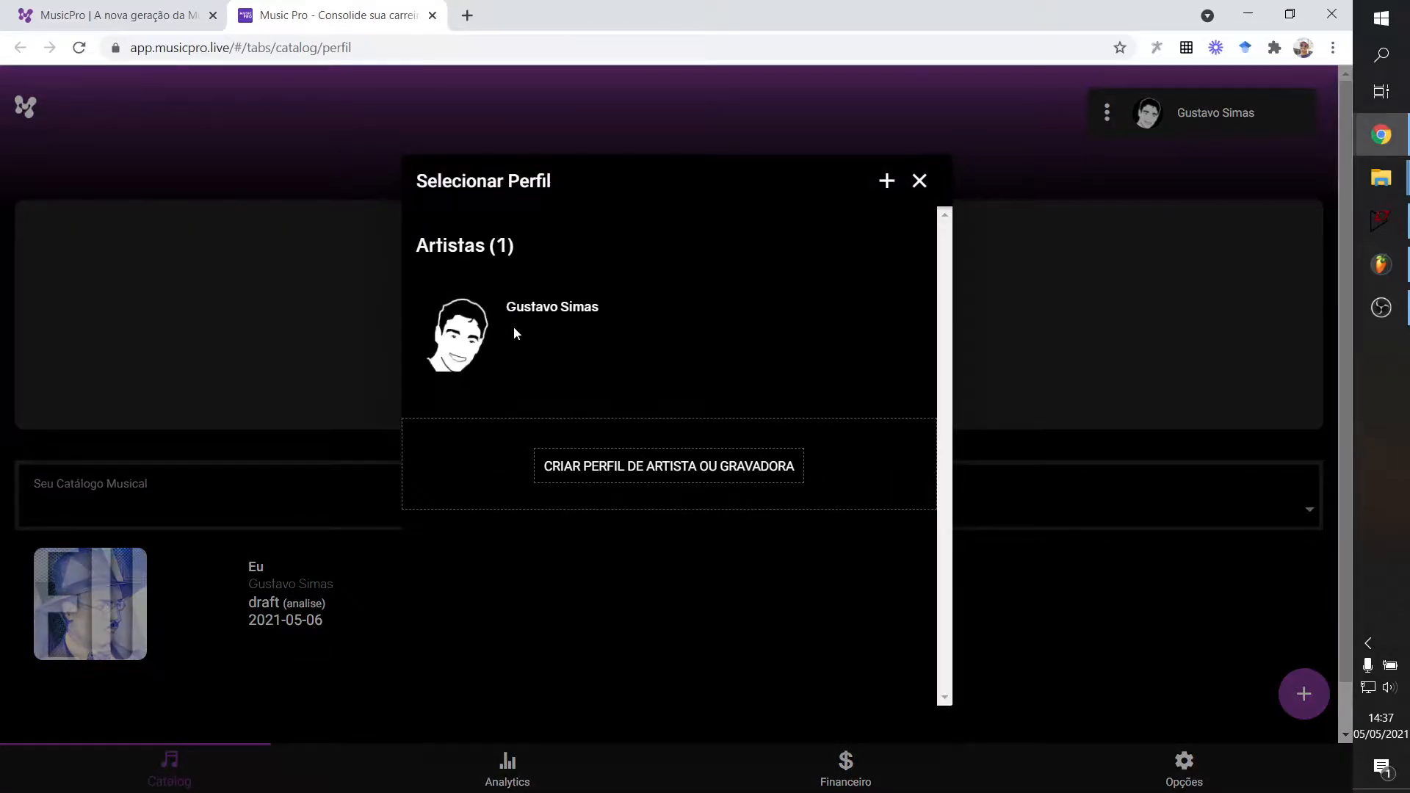
left_click(514, 332)
Close the landing page tab, leaving only the web app catalog open.
left_click(176, 15)
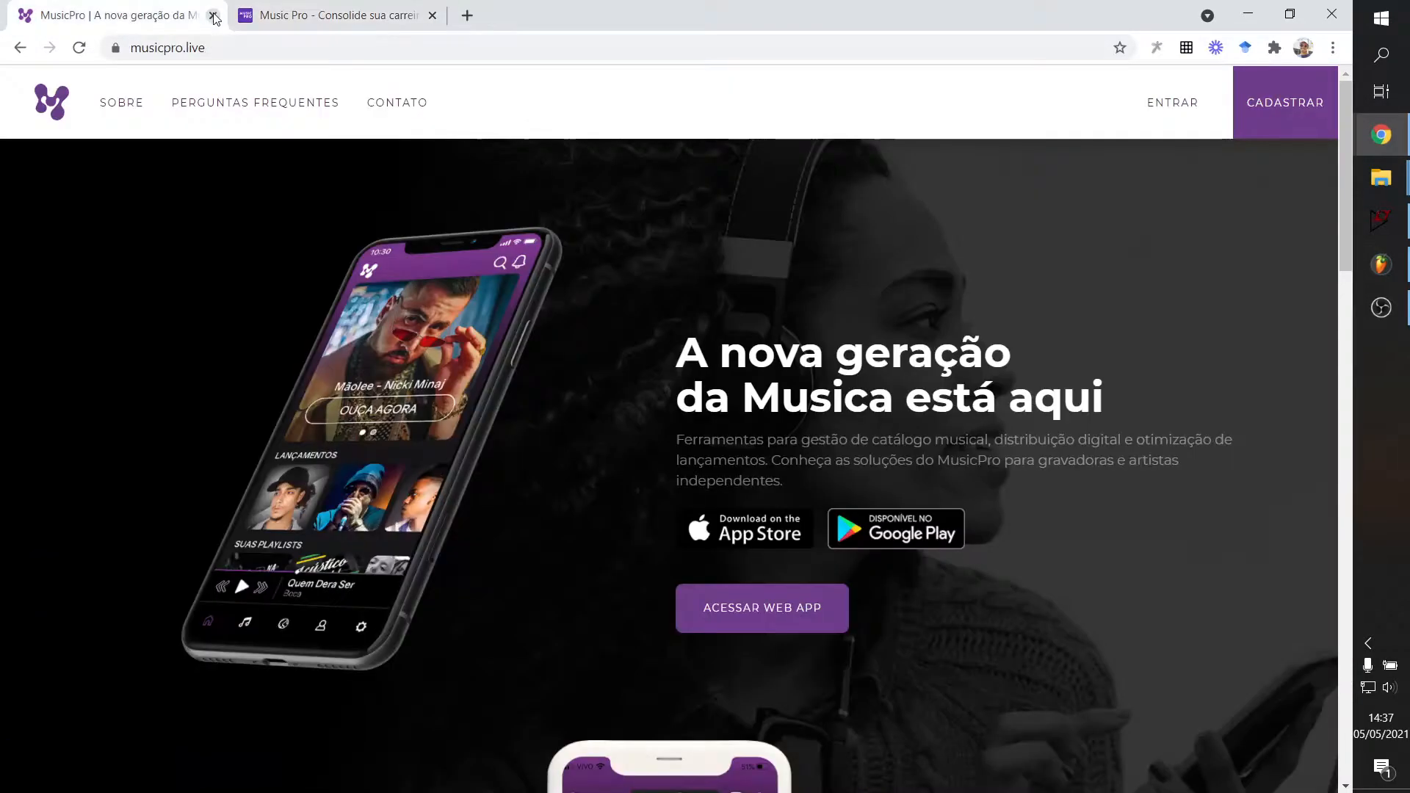
left_click(213, 15)
scroll(1008, 448, "down", 1)
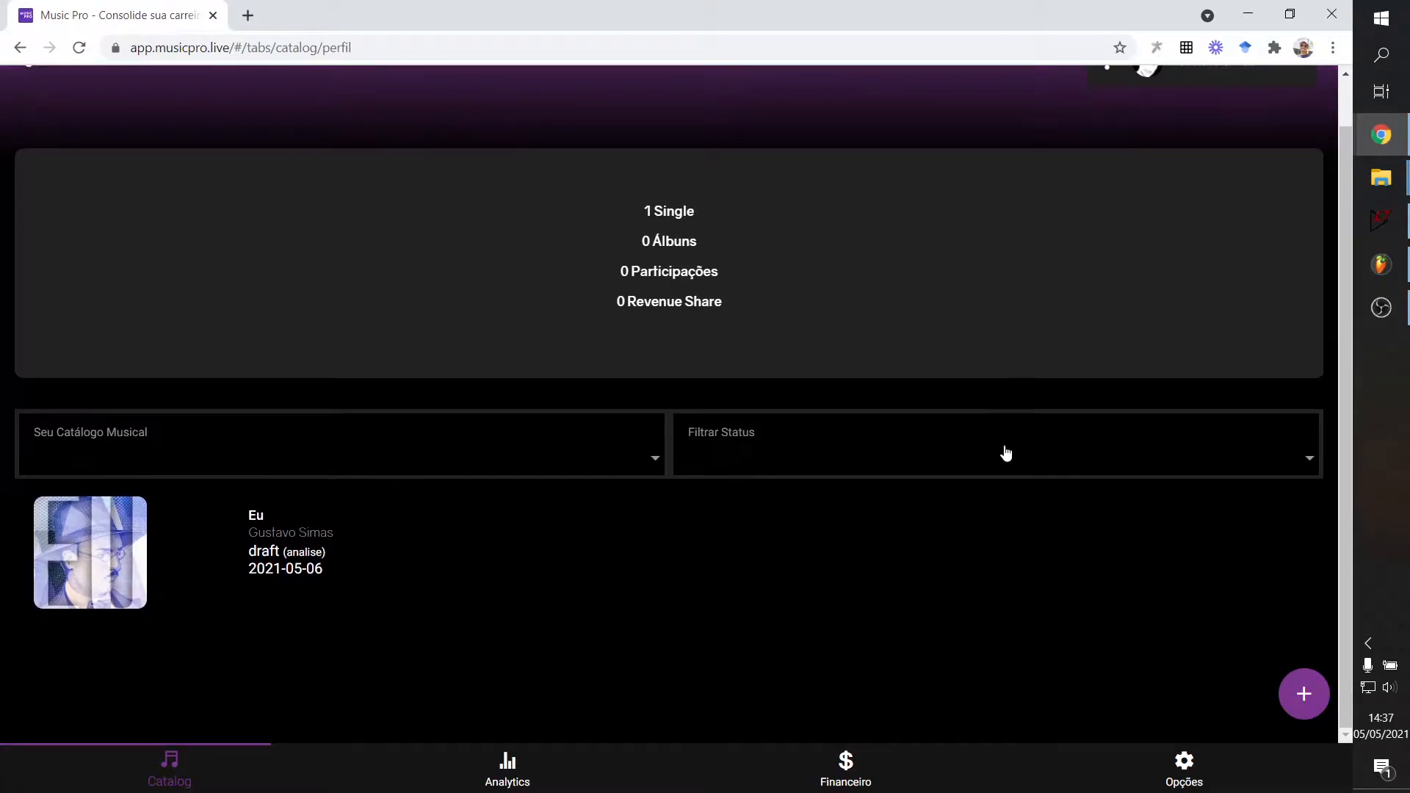
scroll(819, 561, "up", 1)
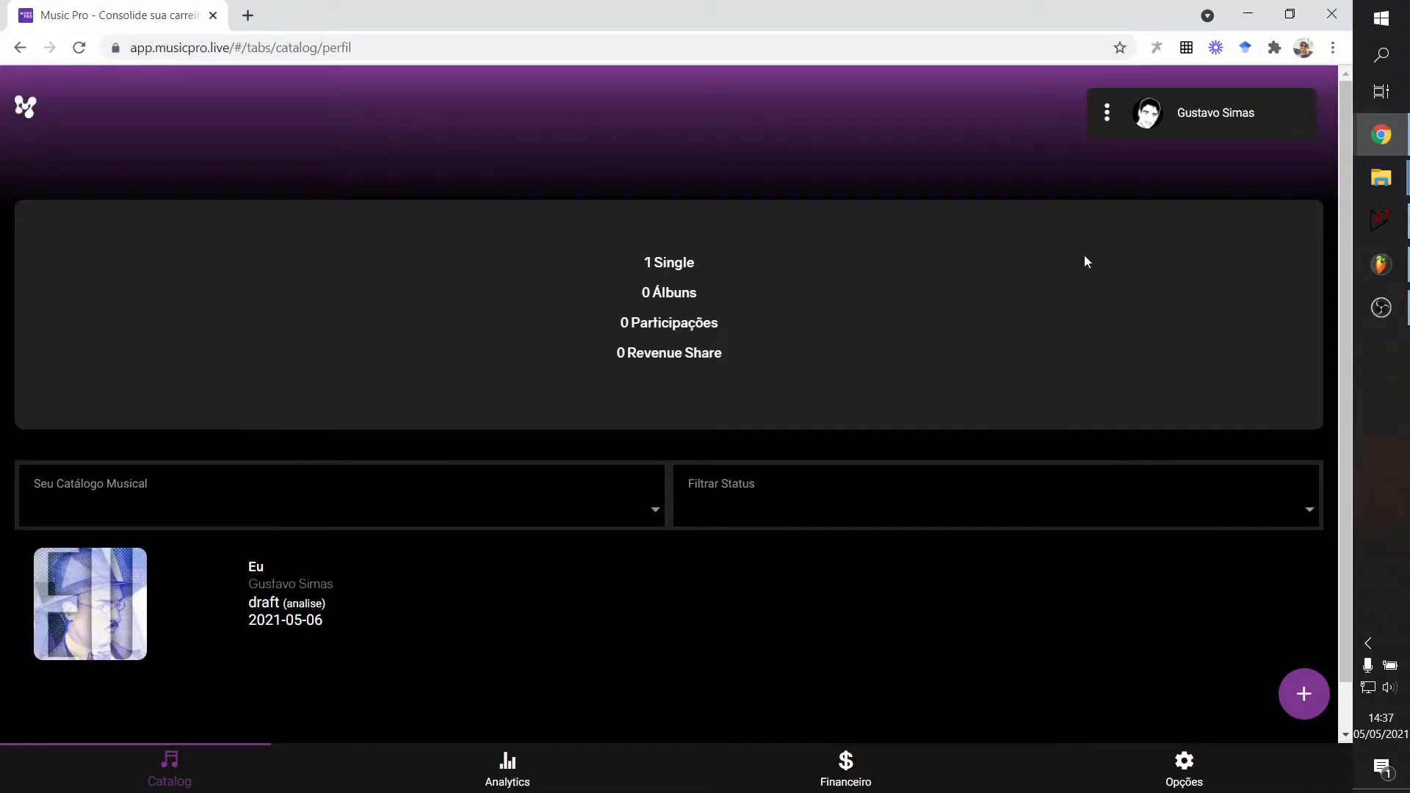
left_click(1305, 694)
Start an Adicionar Single form and enter 'Teste' as the song name.
scroll(1170, 649, "down", 1)
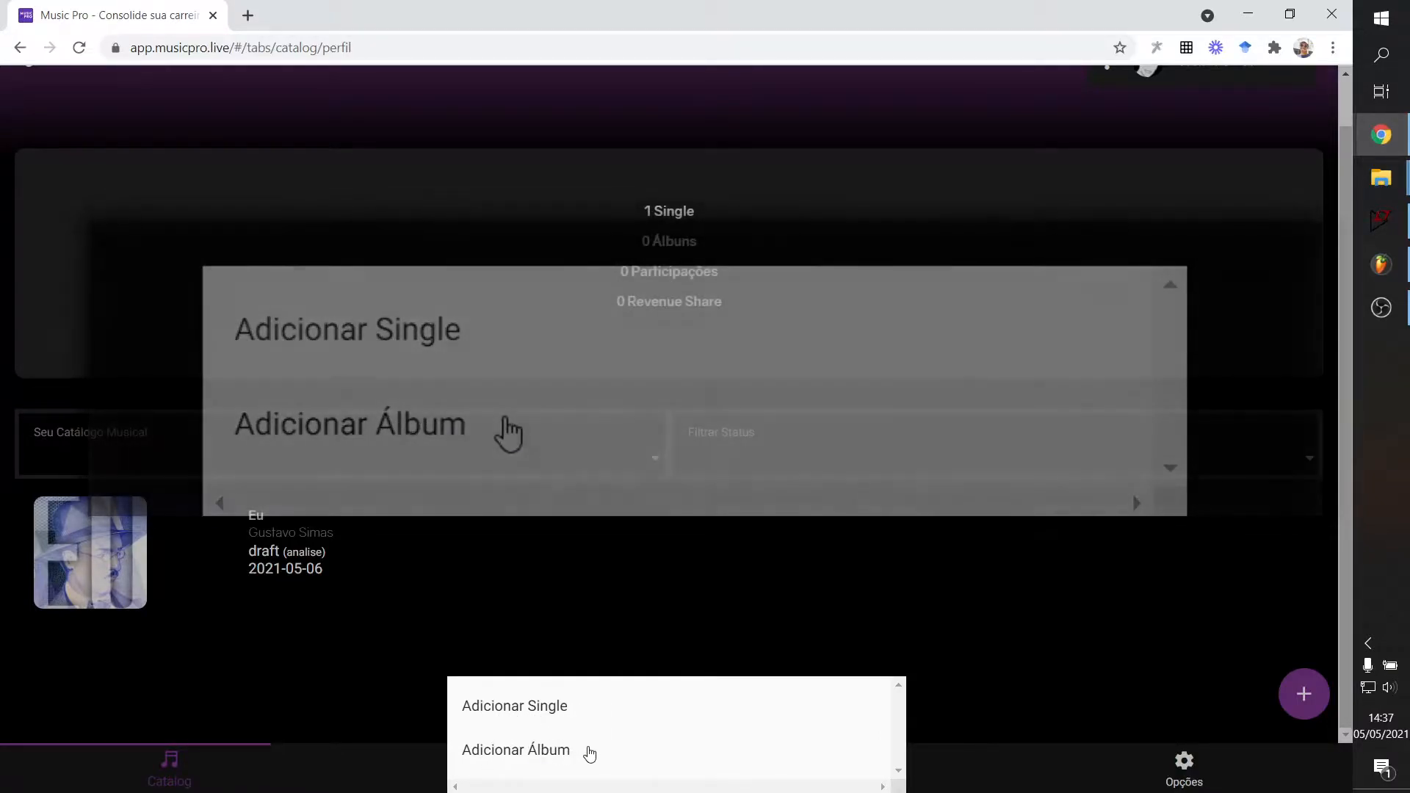
left_click(532, 708)
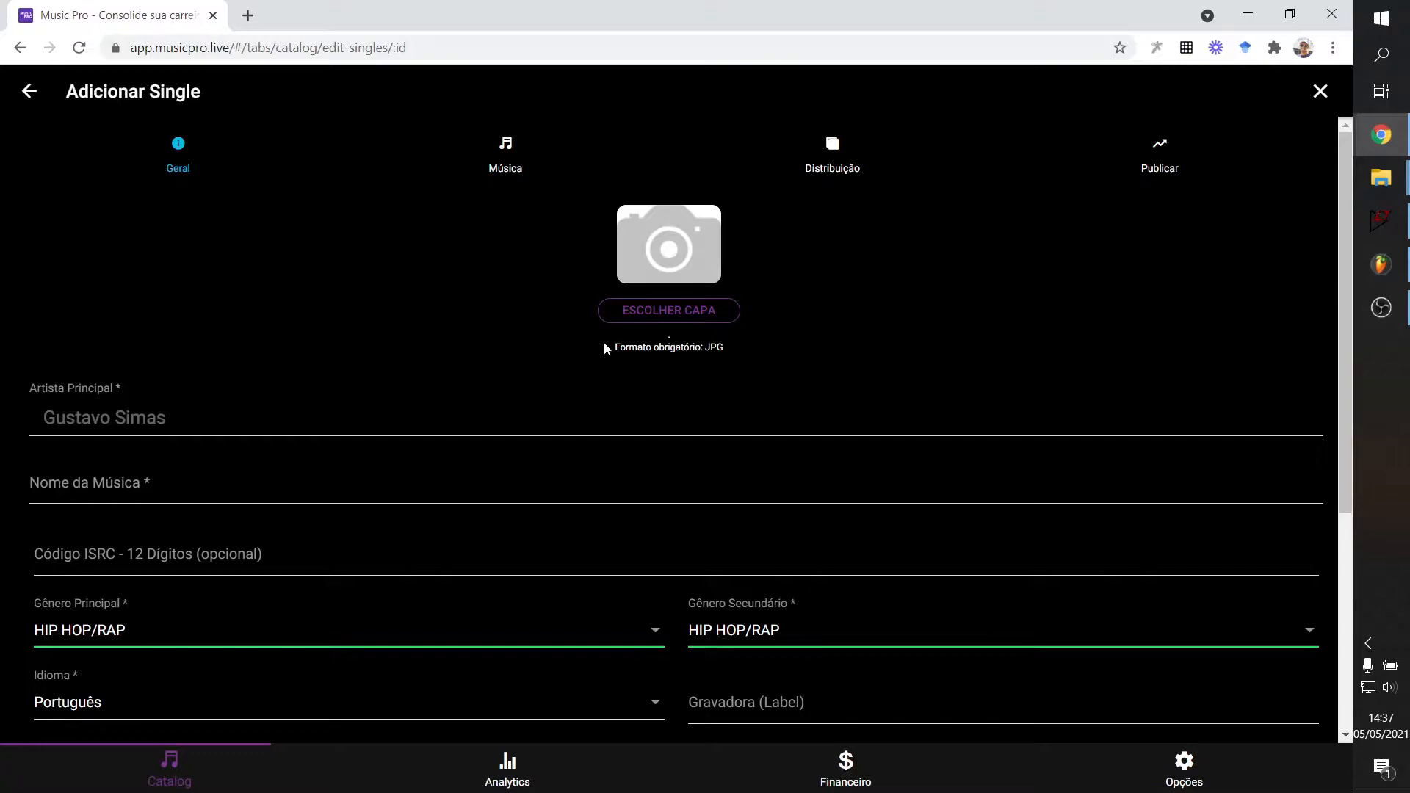
scroll(365, 448, "down", 1)
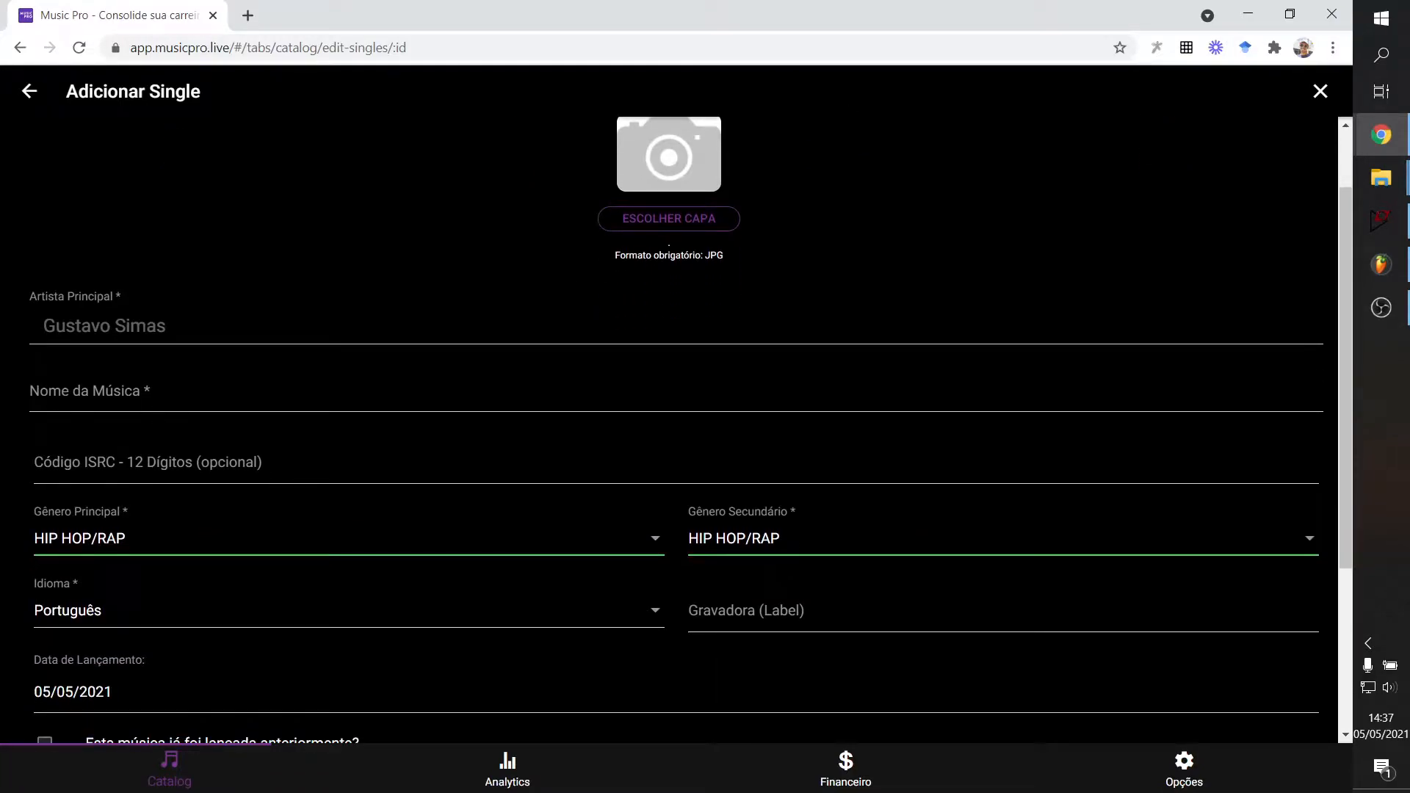
left_click(43, 393)
type("Teste")
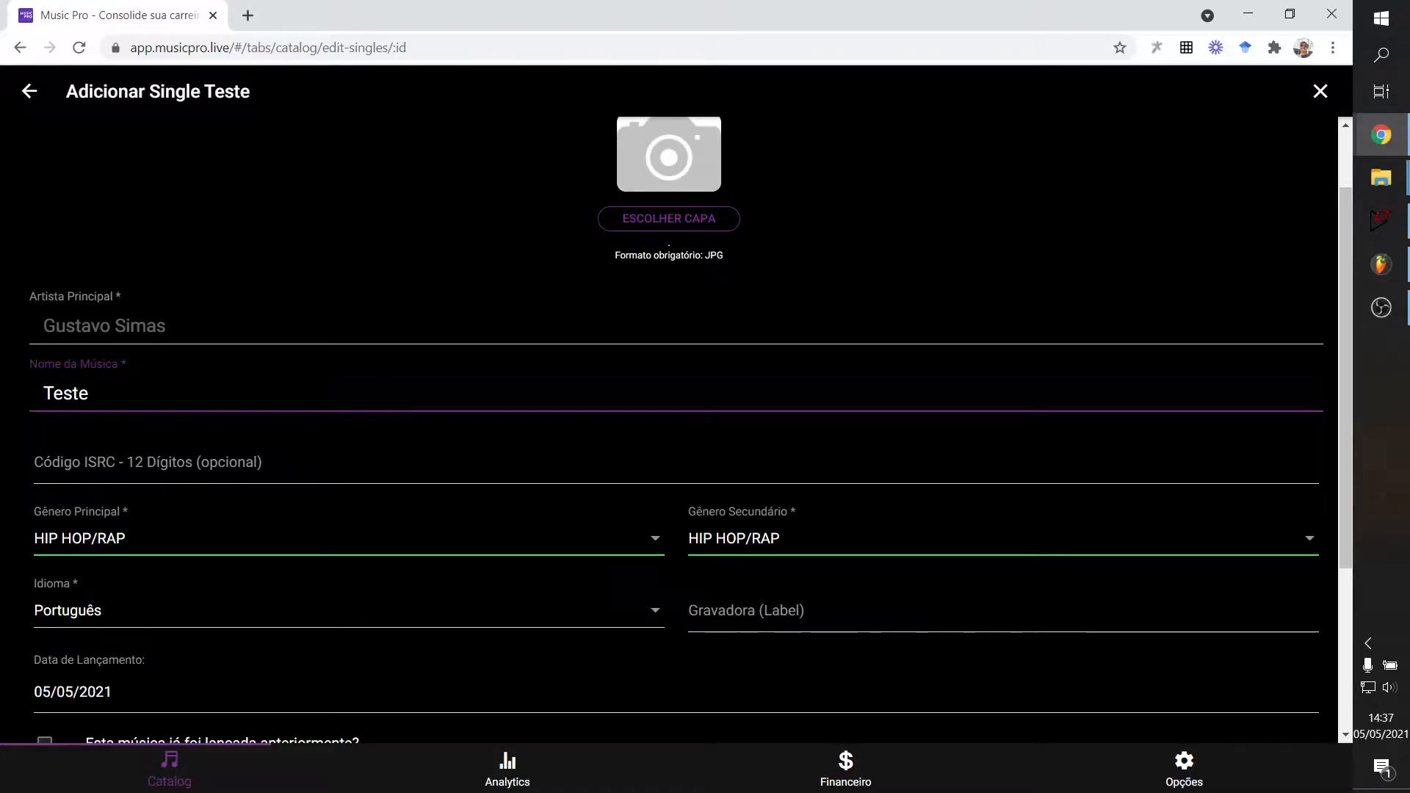
scroll(686, 376, "up", 1)
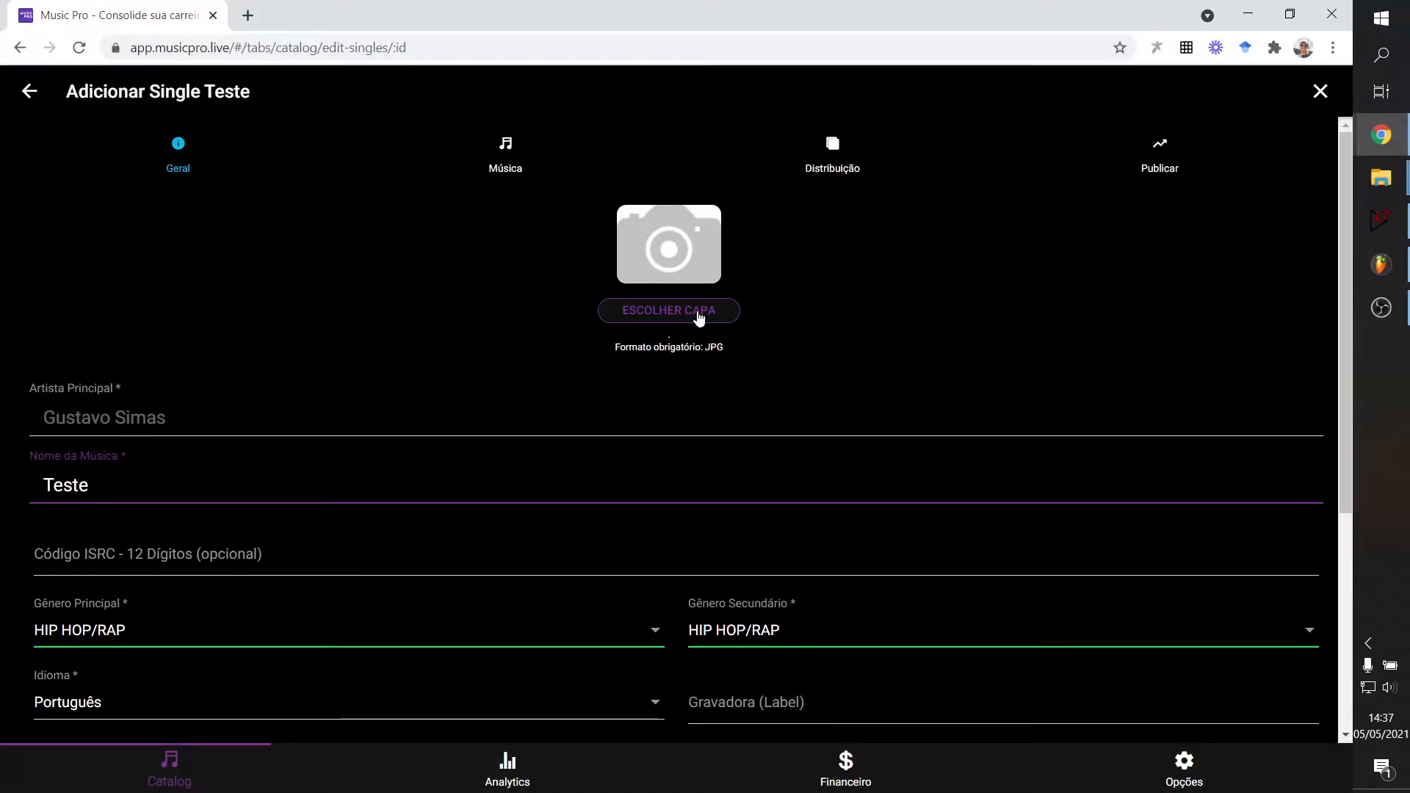
Upload the 'Capa Eu' image from stored files as the single's cover art.
left_click(698, 312)
left_click(583, 665)
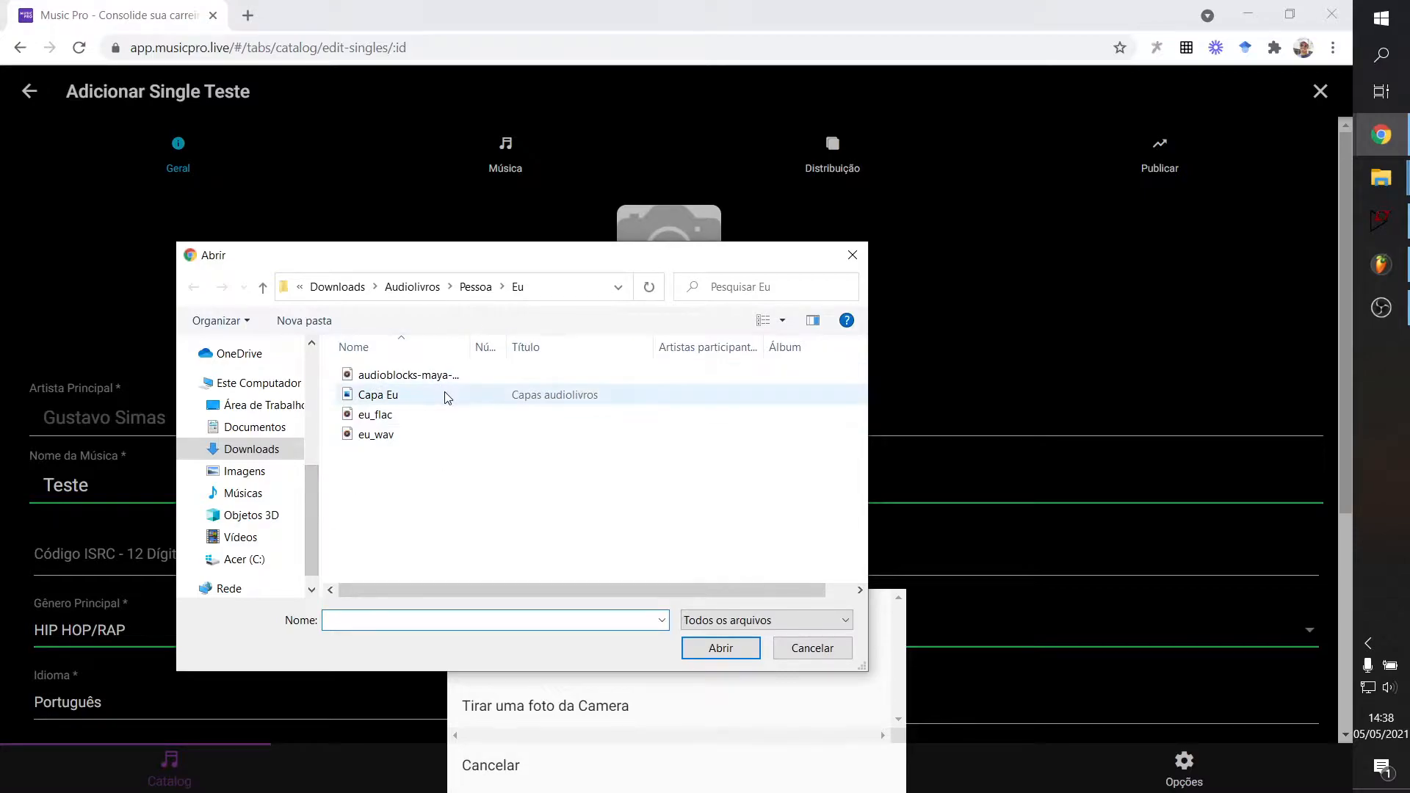
double_click(444, 391)
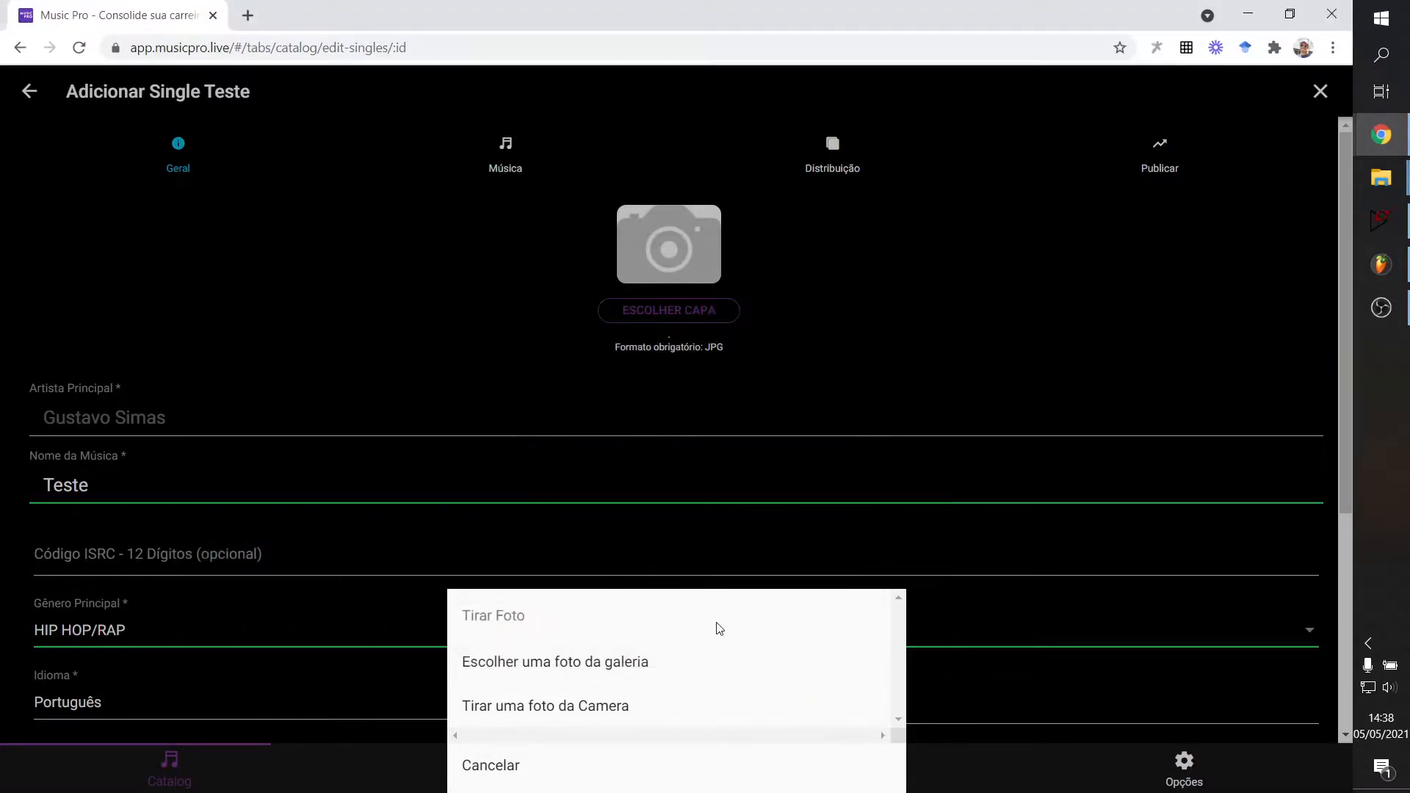
scroll(716, 280, "down", 4)
scroll(705, 337, "up", 4)
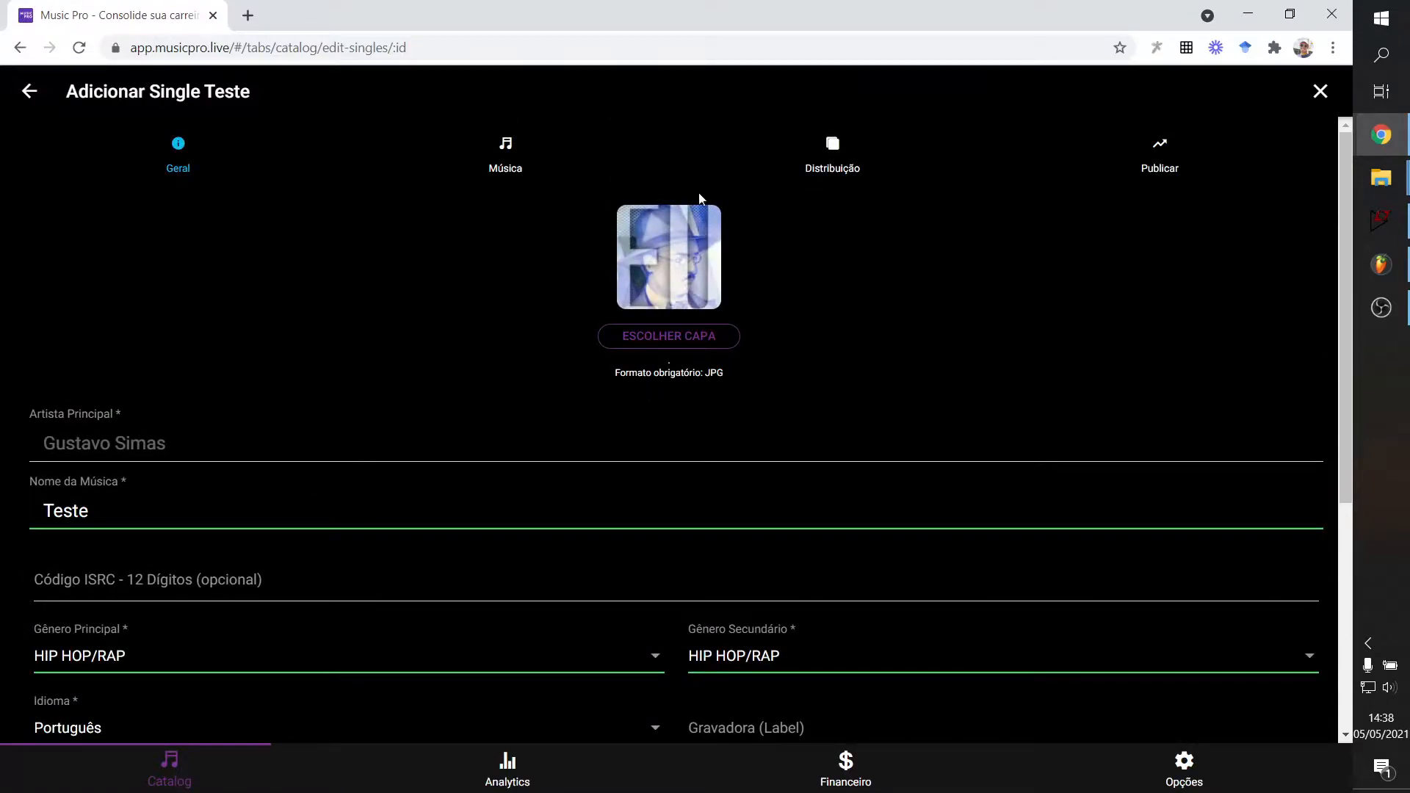
Visit the ISRC code field, leaving it without a code.
scroll(643, 256, "down", 1)
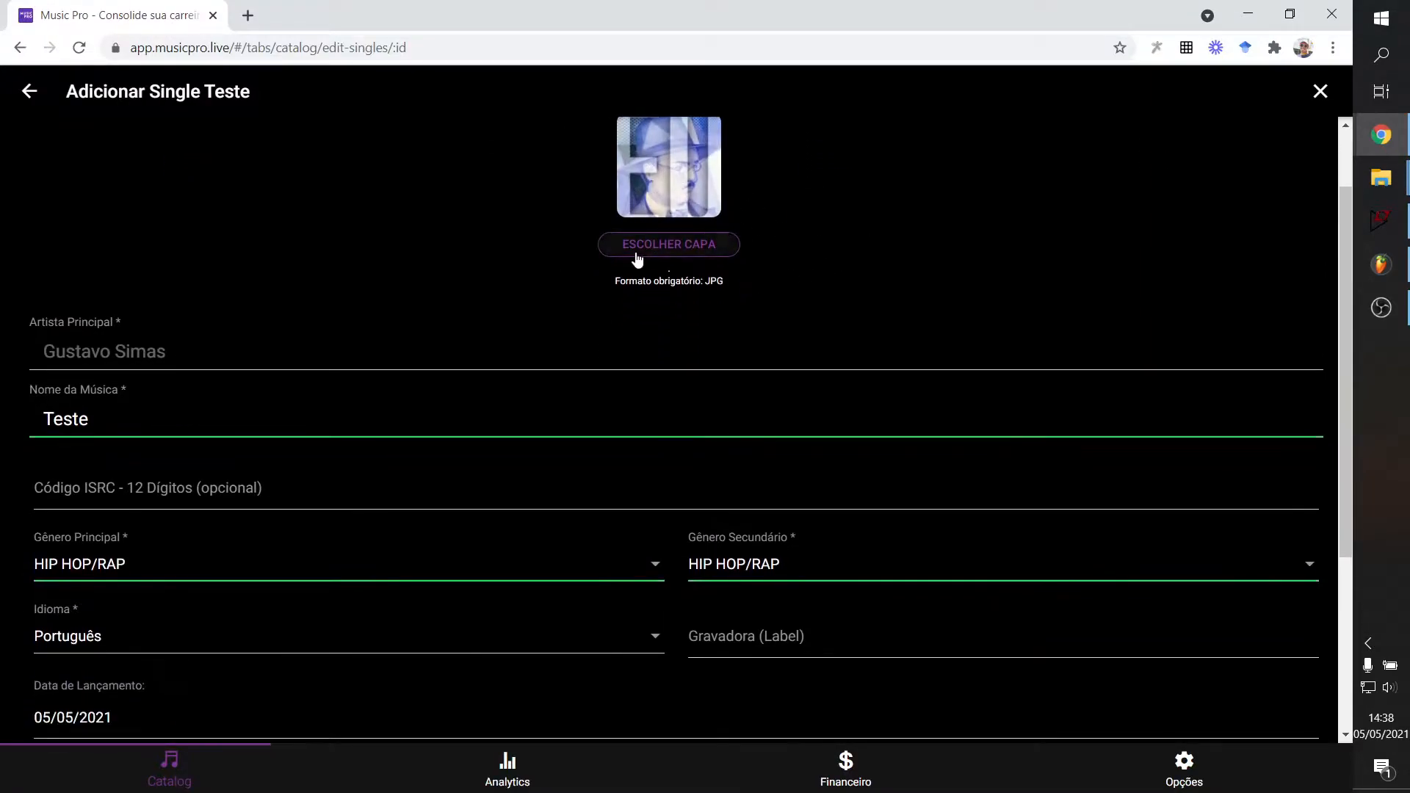
scroll(441, 392, "down", 1)
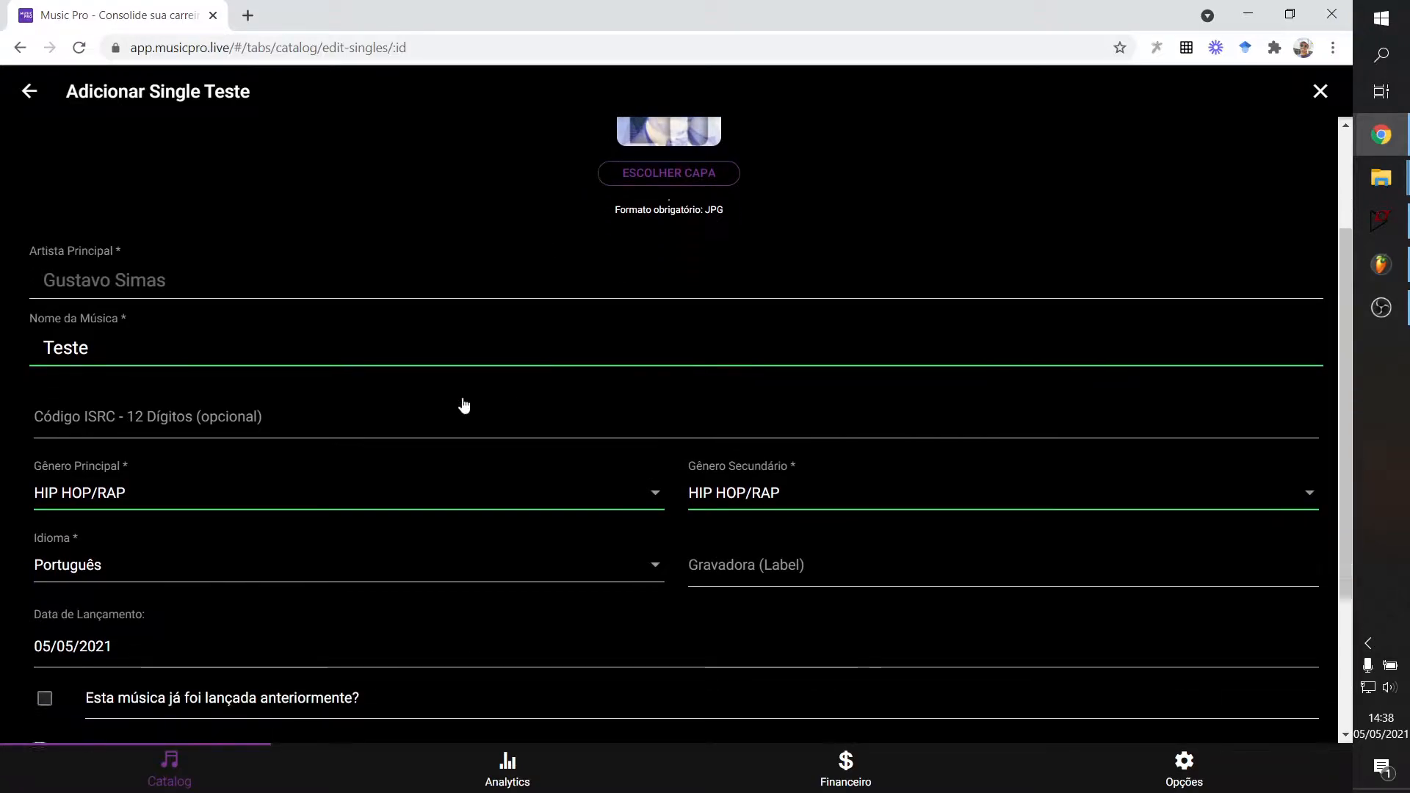
scroll(510, 312, "up", 2)
scroll(572, 292, "down", 1)
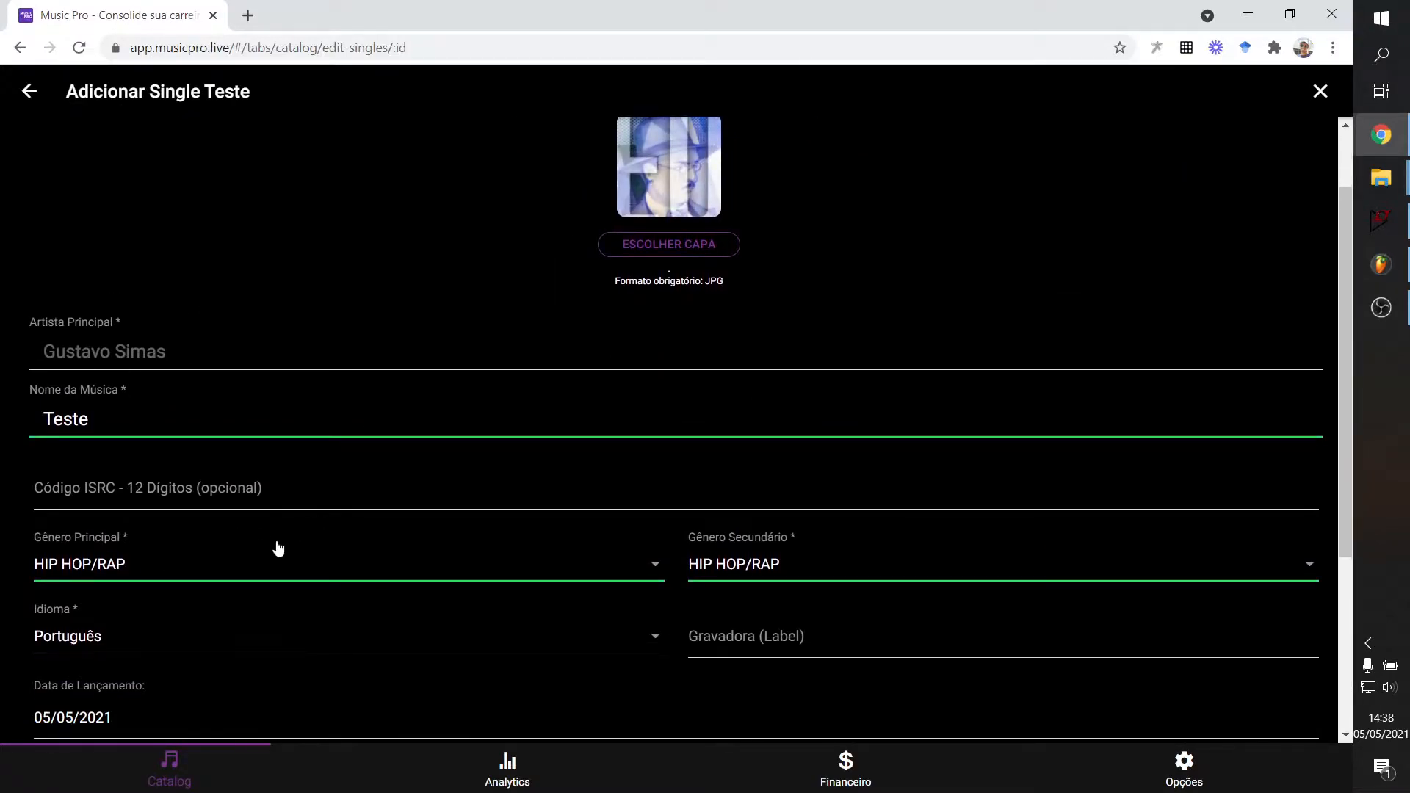
scroll(150, 514, "down", 1)
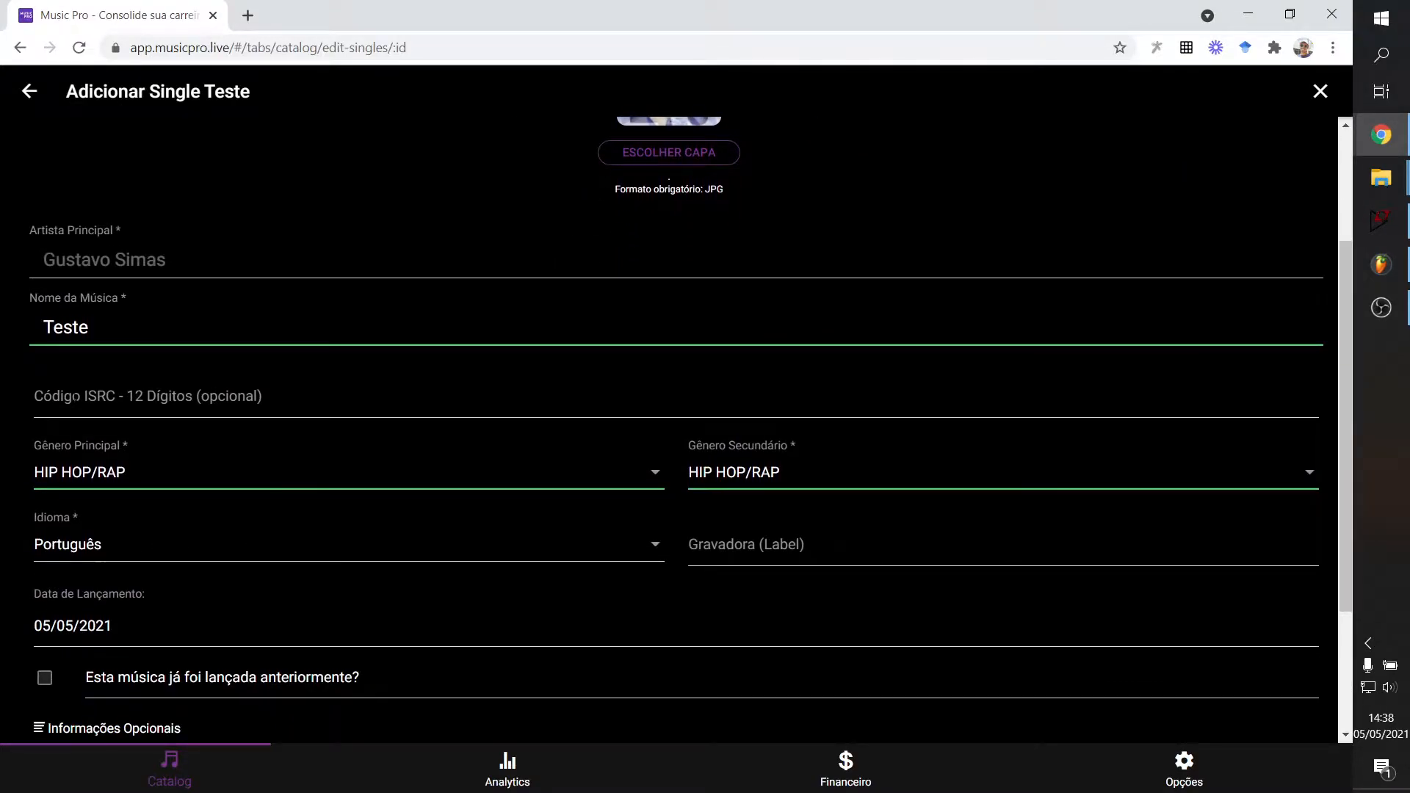
left_click(147, 365)
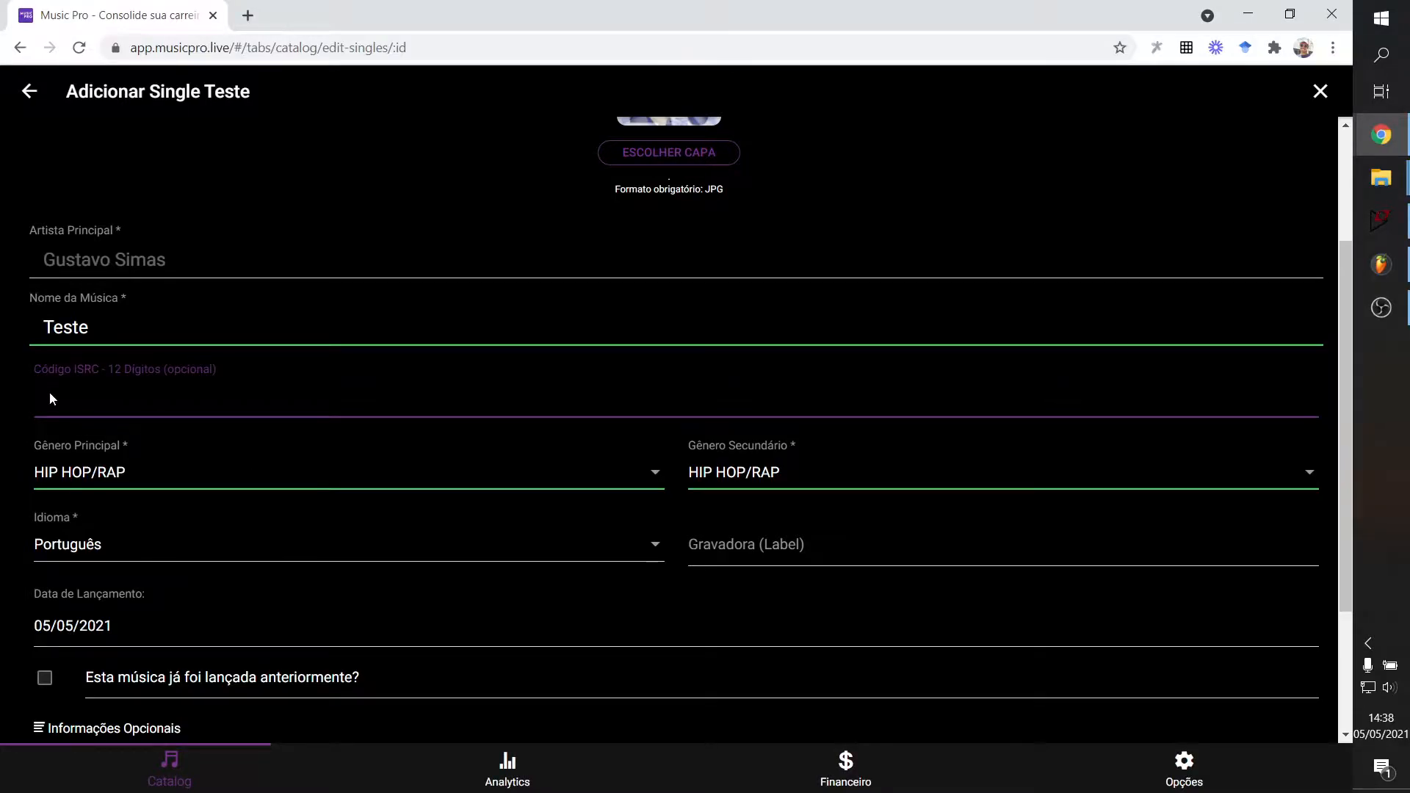
left_click(204, 430)
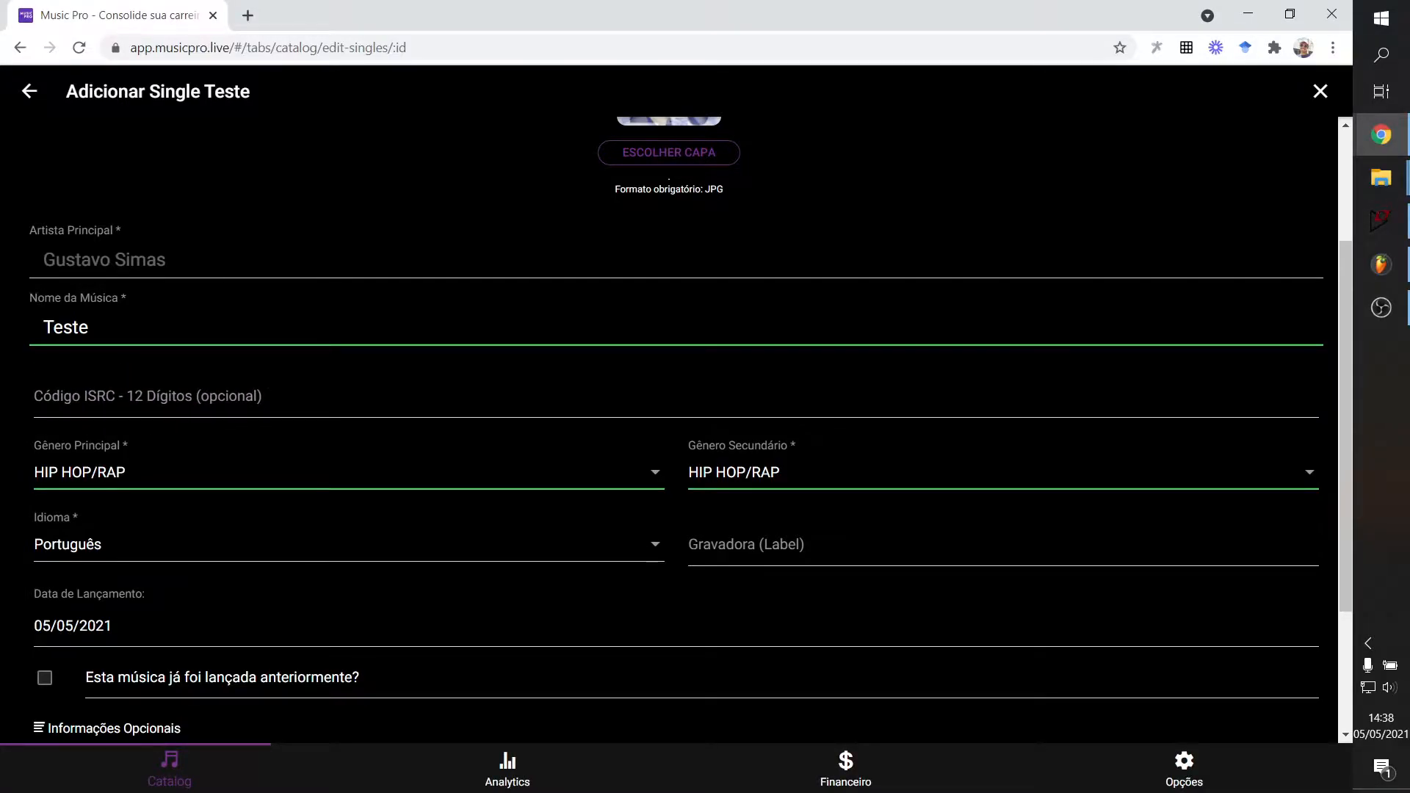
left_click(183, 400)
scroll(132, 448, "down", 2)
scroll(138, 529, "up", 2)
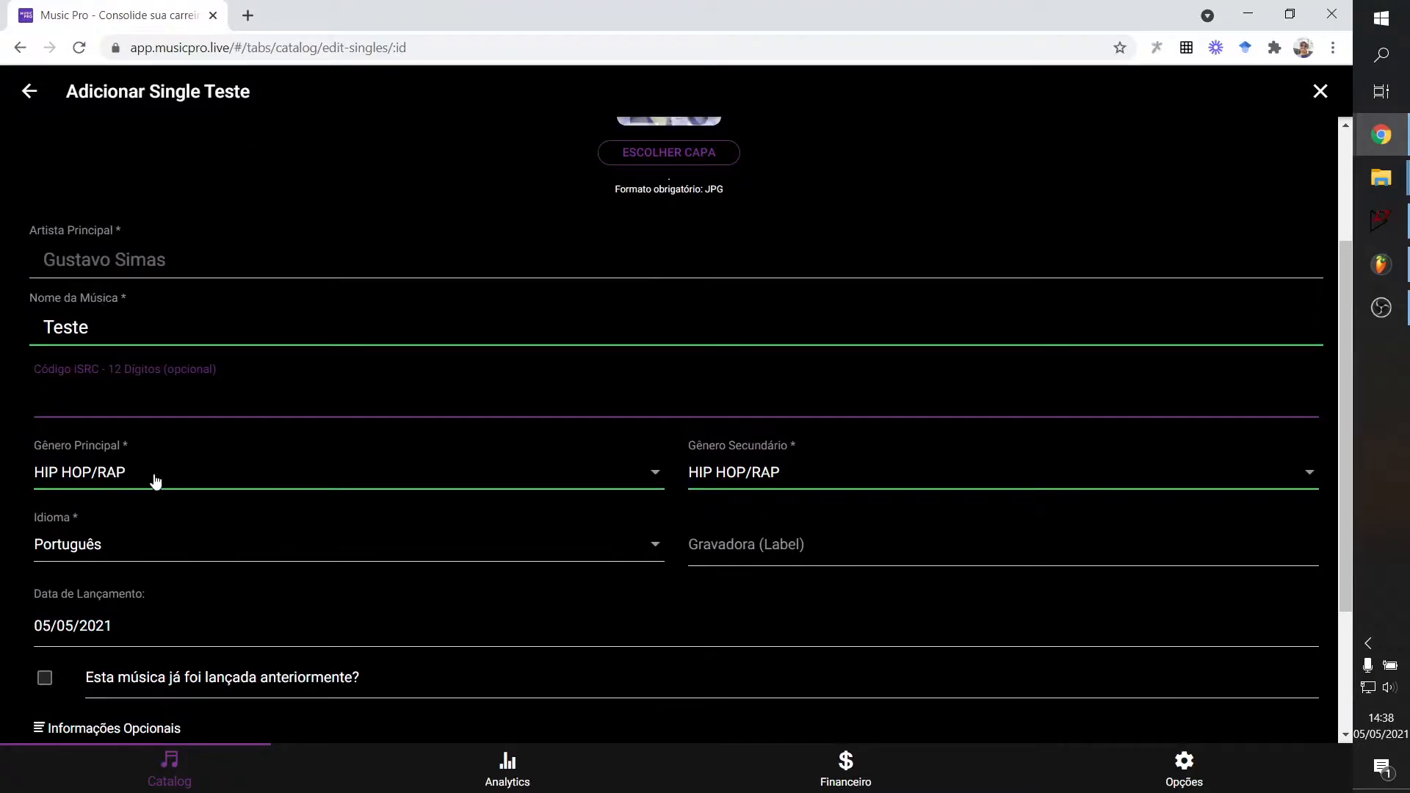
Browse the main genre list without changing the selection.
left_click(155, 477)
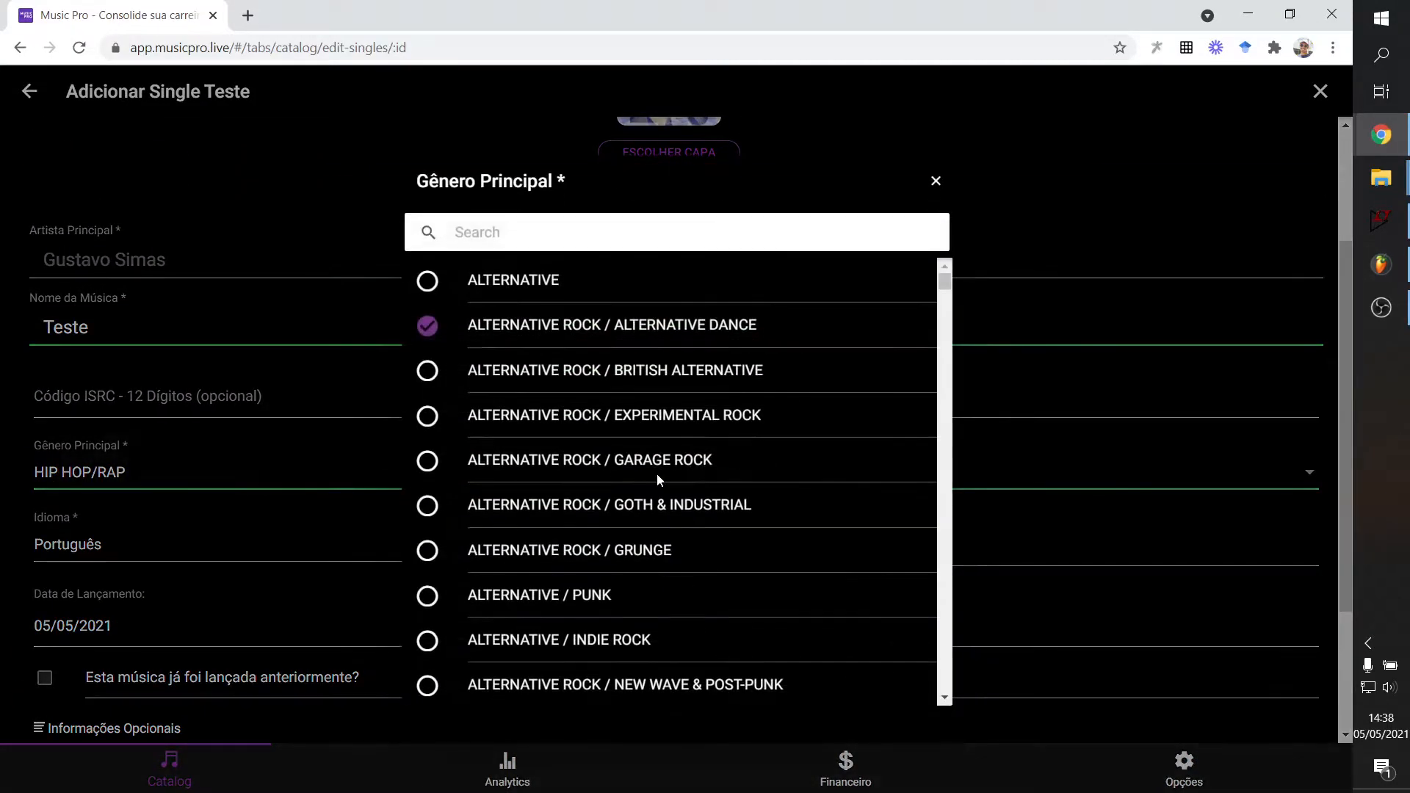
left_click(936, 180)
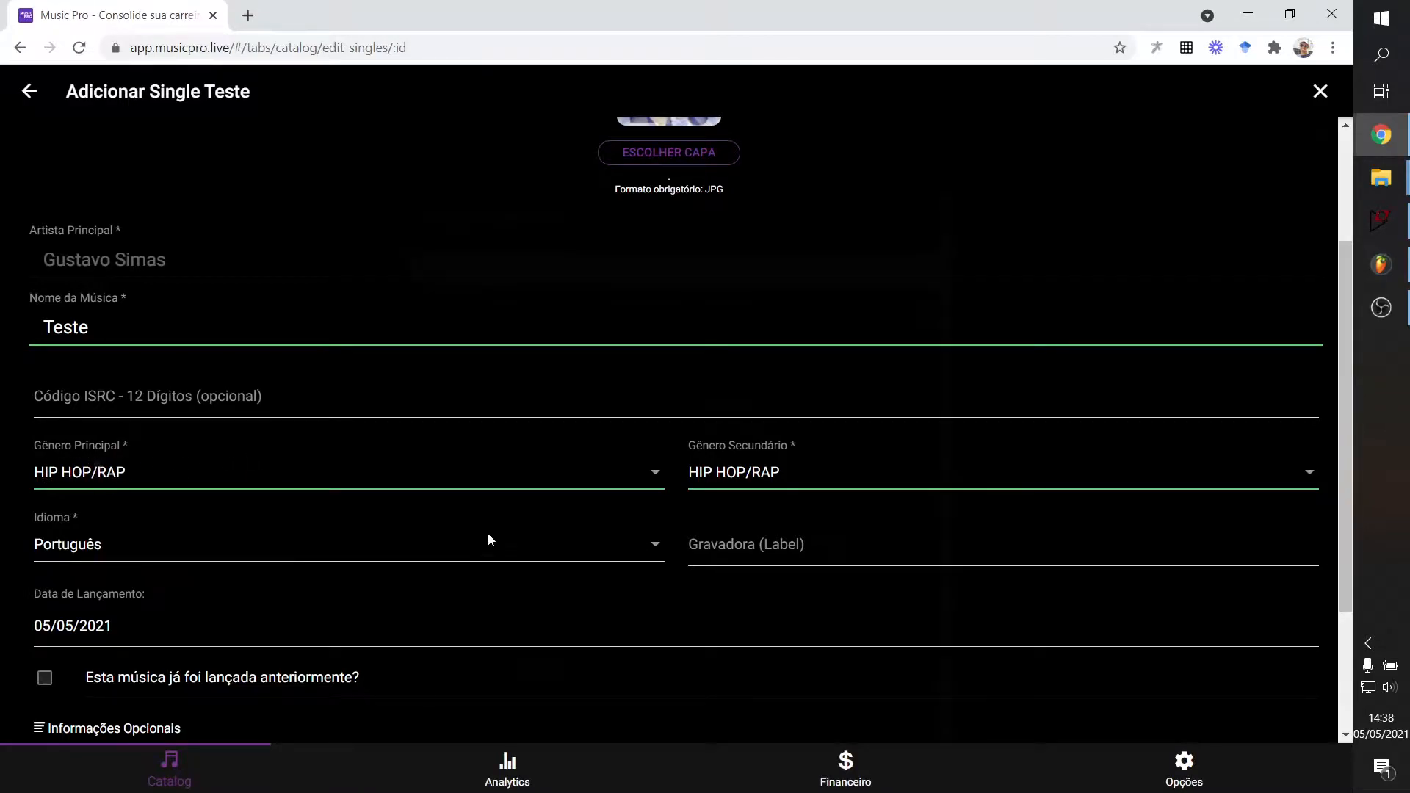
left_click(509, 481)
scroll(778, 412, "down", 1)
mouse_move(946, 288)
left_mouse_down()
mouse_move(947, 348)
mouse_move(953, 300)
left_mouse_up()
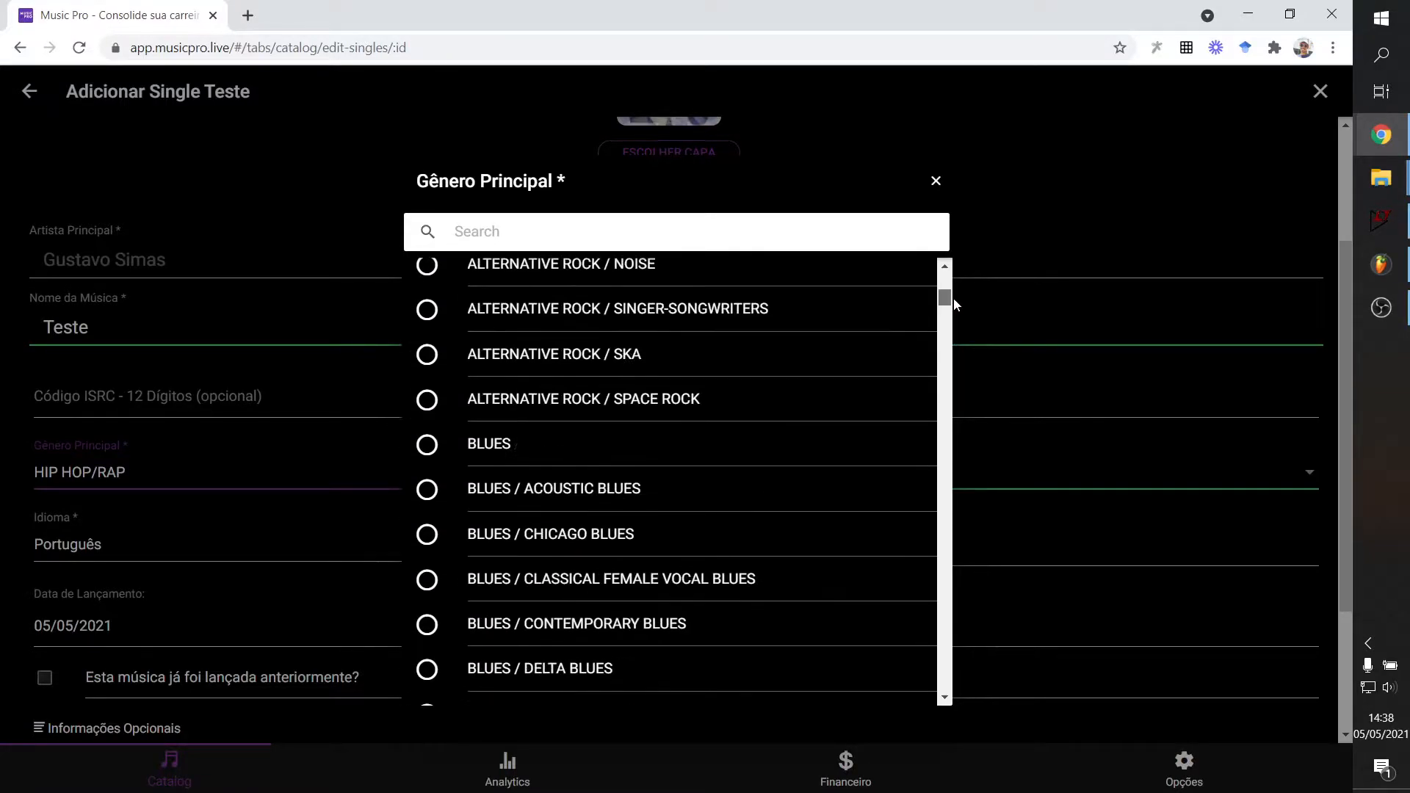
scroll(639, 513, "down", 10)
scroll(569, 538, "down", 3)
scroll(558, 337, "up", 3)
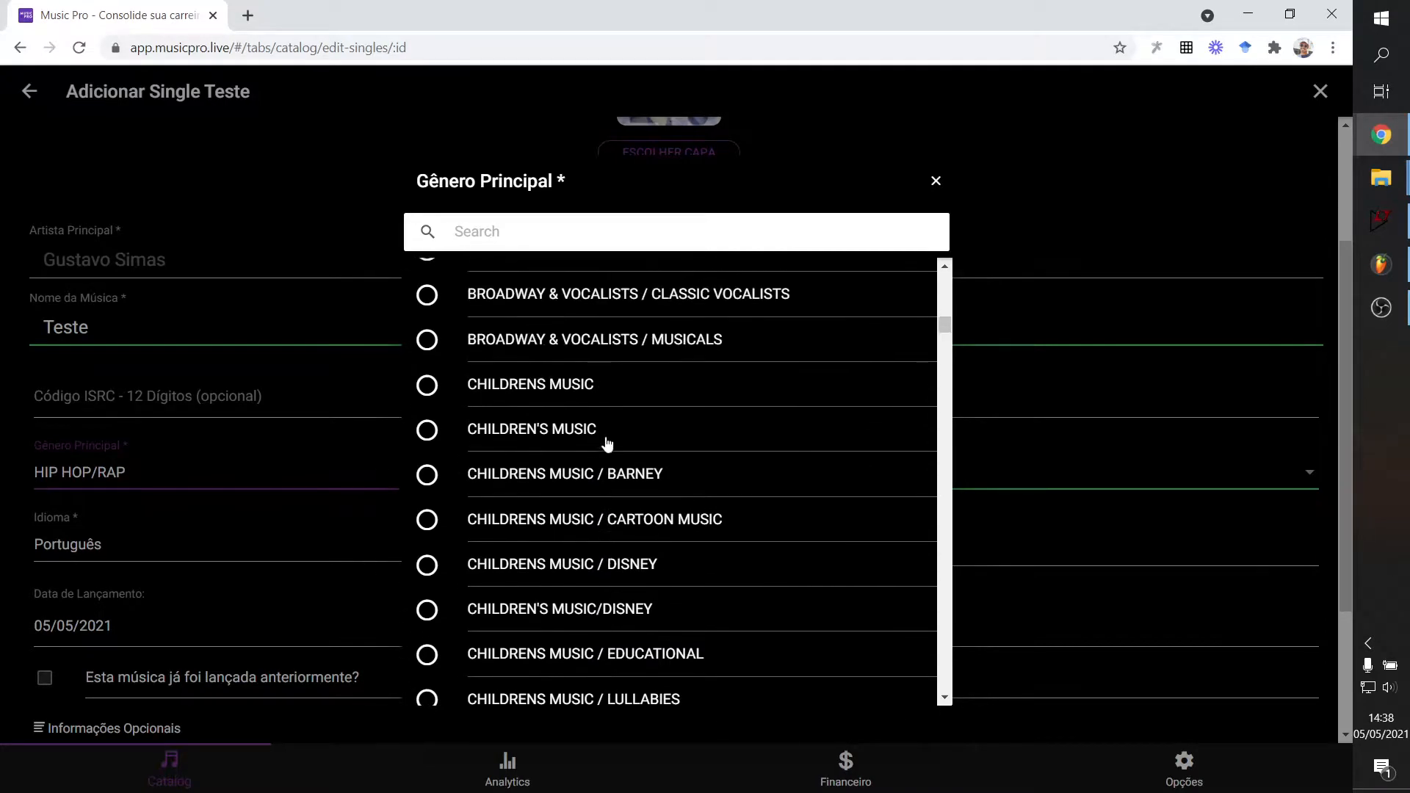
scroll(634, 536, "down", 1)
scroll(622, 441, "down", 2)
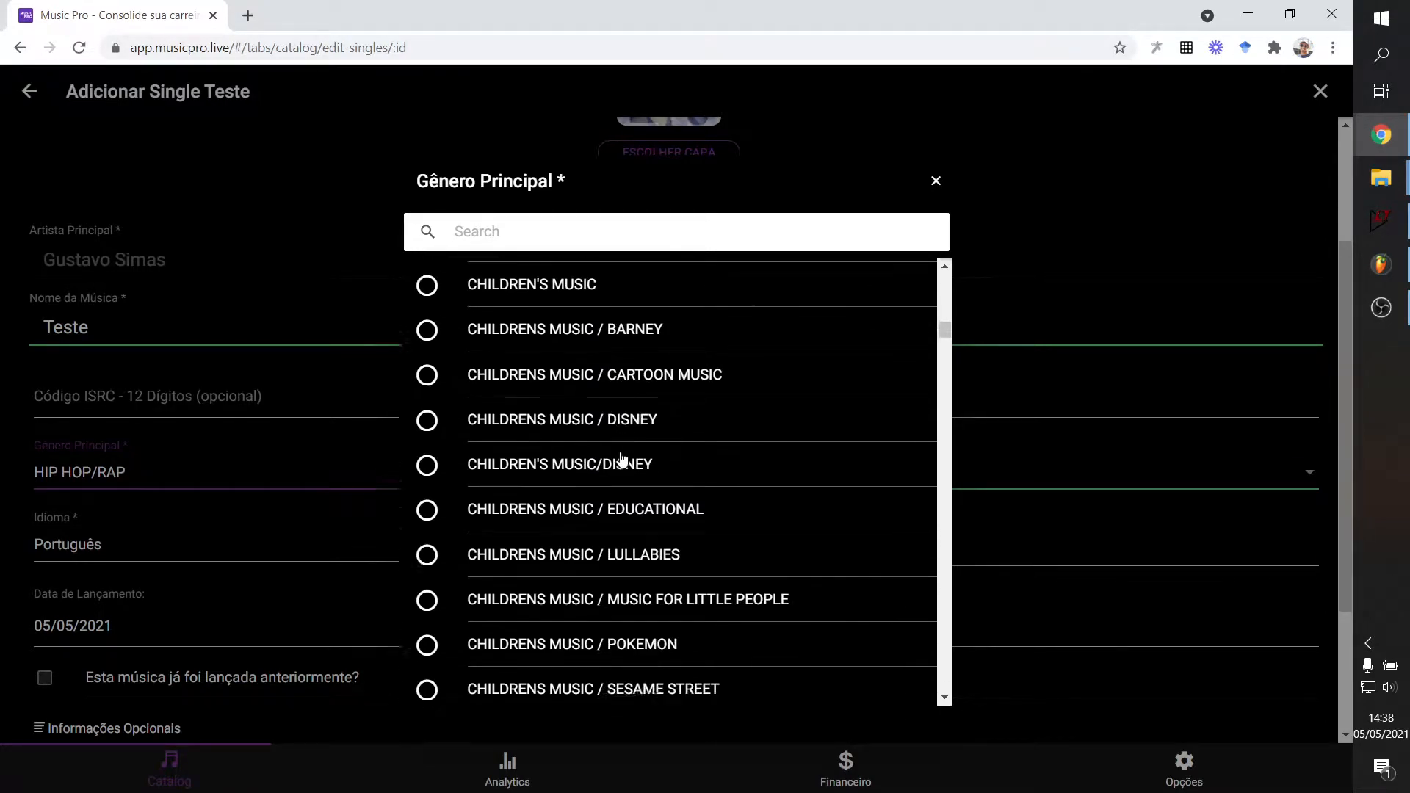
scroll(636, 456, "down", 5)
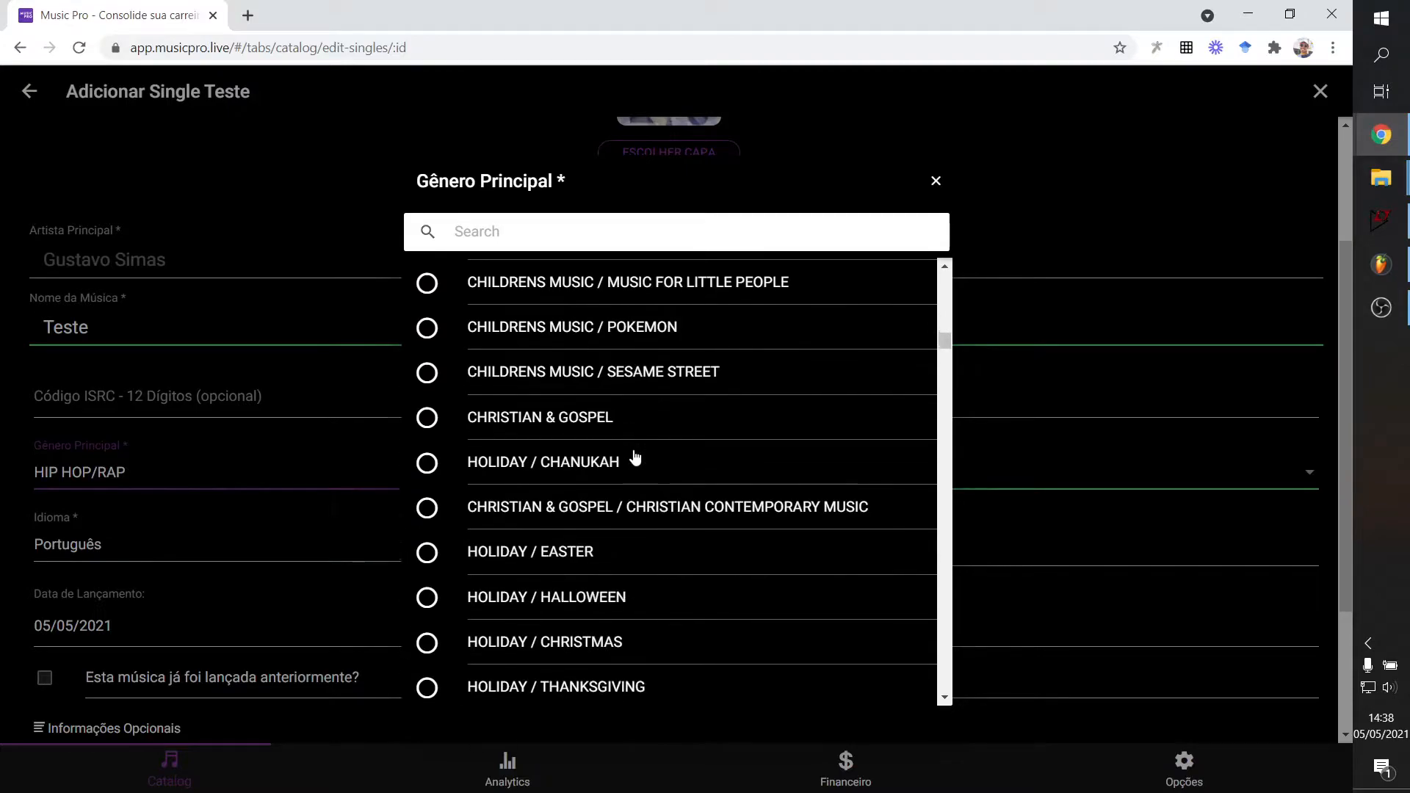
scroll(551, 528, "up", 2)
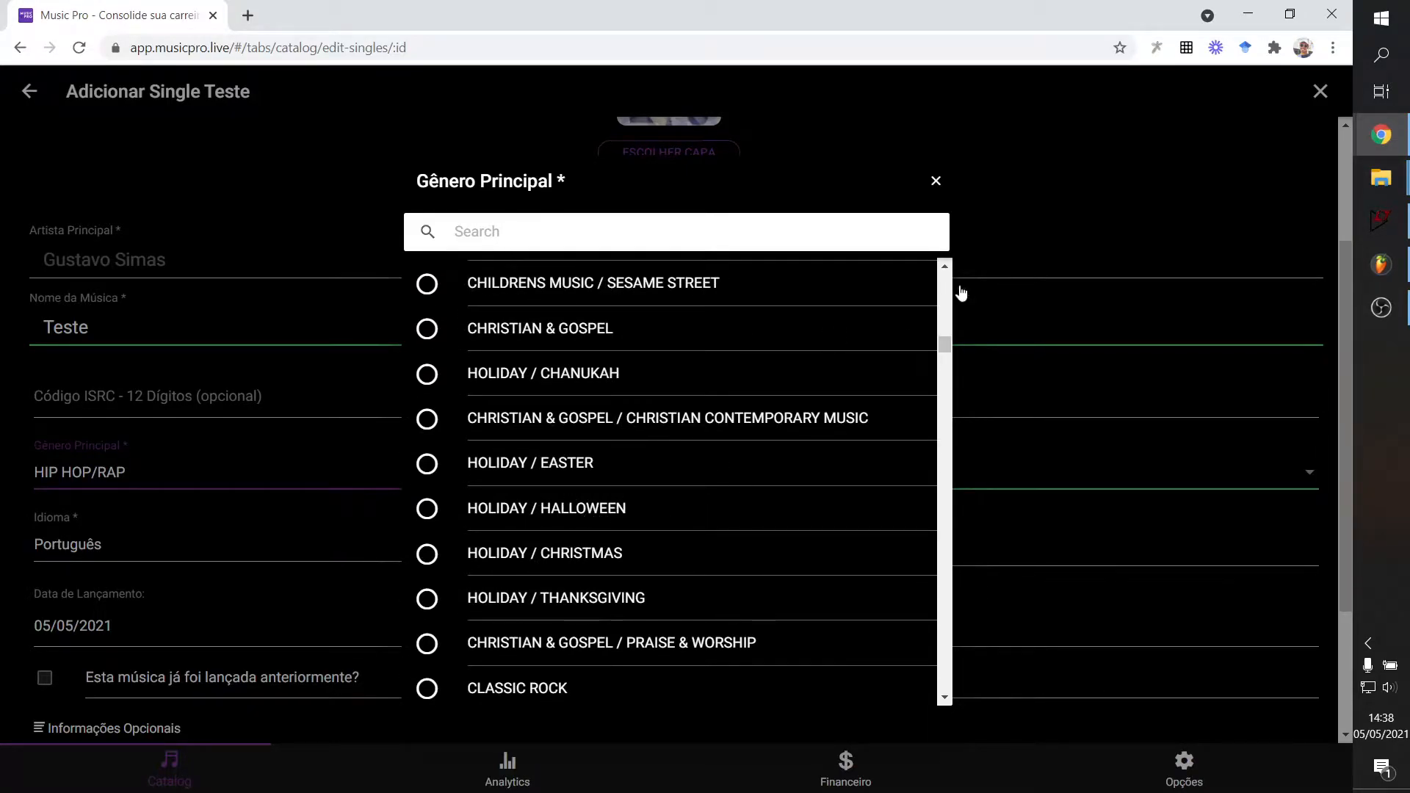
left_click(937, 183)
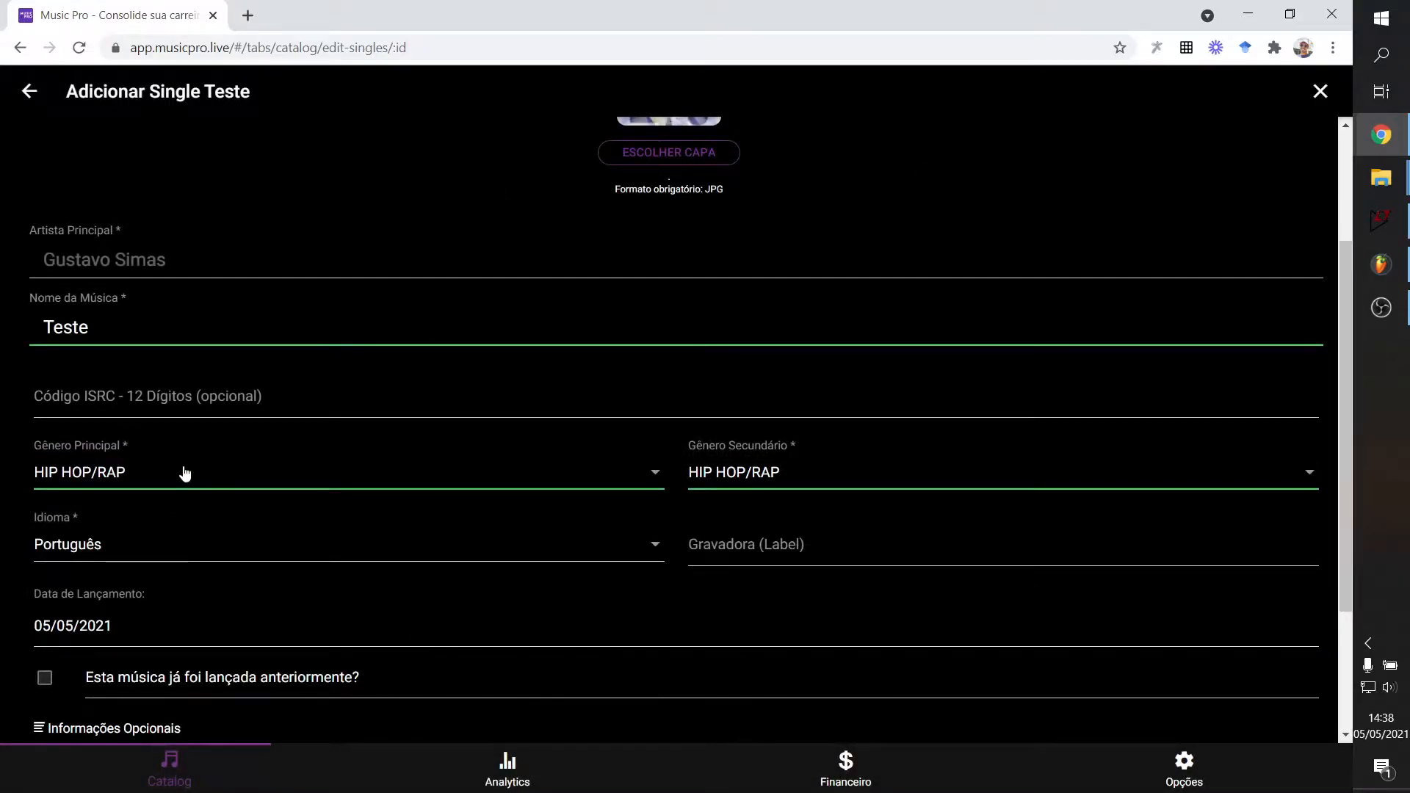
Set the main genre to BRAZILIAN.
left_click(184, 474)
scroll(884, 406, "down", 5)
scroll(884, 405, "down", 20)
left_click_drag(946, 439, 950, 485)
scroll(783, 478, "up", 3)
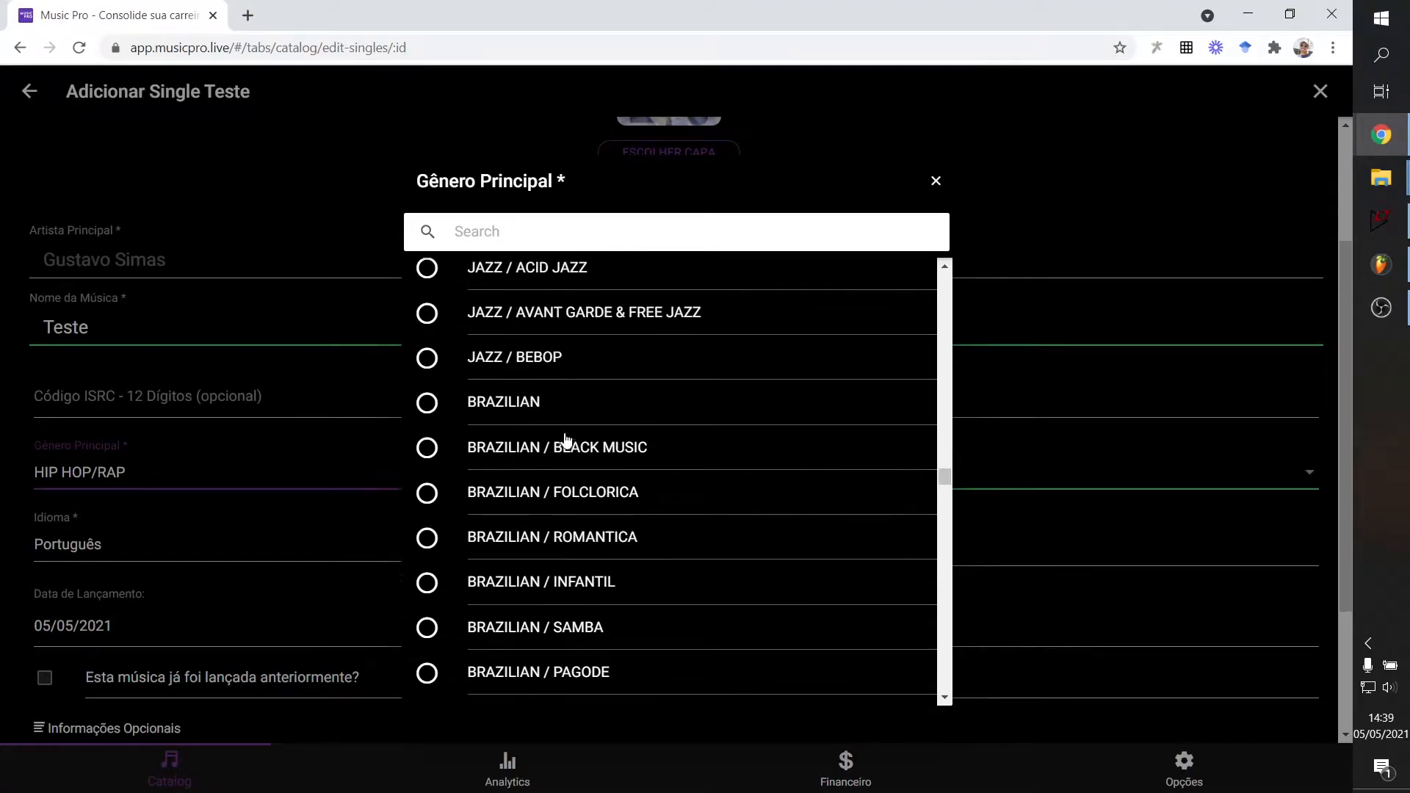
left_click(519, 406)
Set the secondary genre to ALTERNATIVE, replacing HIP HOP/RAP.
left_click(761, 476)
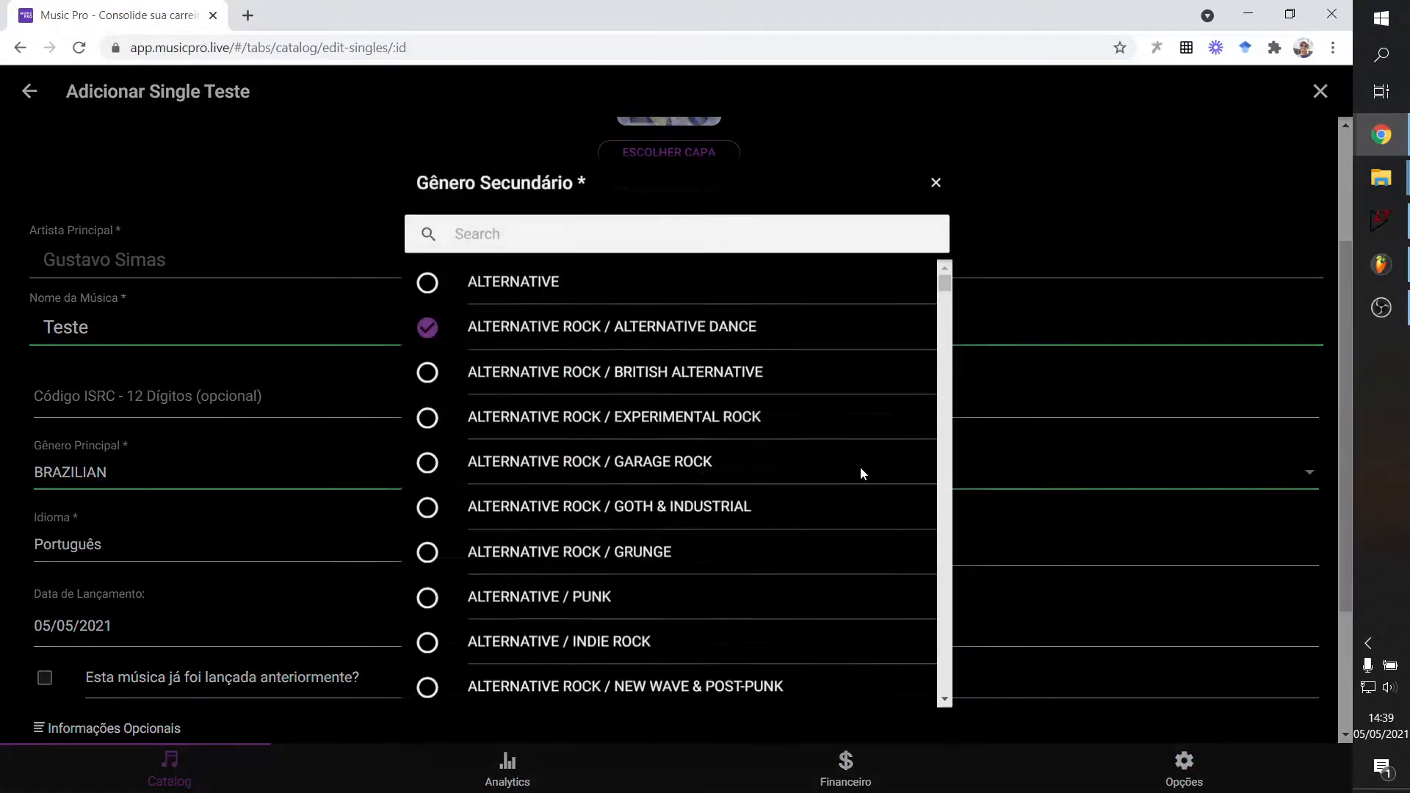
left_click(429, 283)
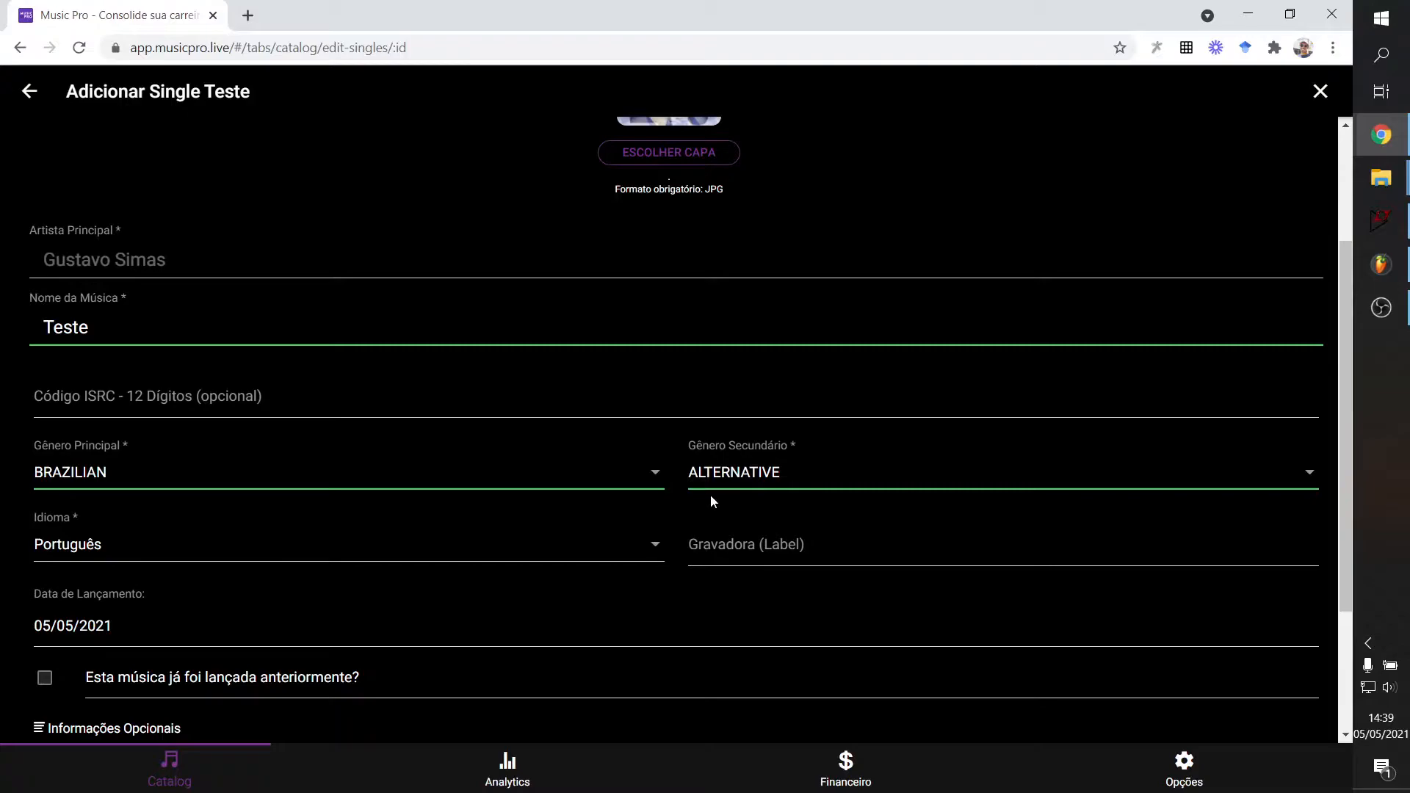
left_click(763, 490)
scroll(670, 470, "down", 5)
scroll(669, 482, "down", 9)
scroll(718, 504, "up", 14)
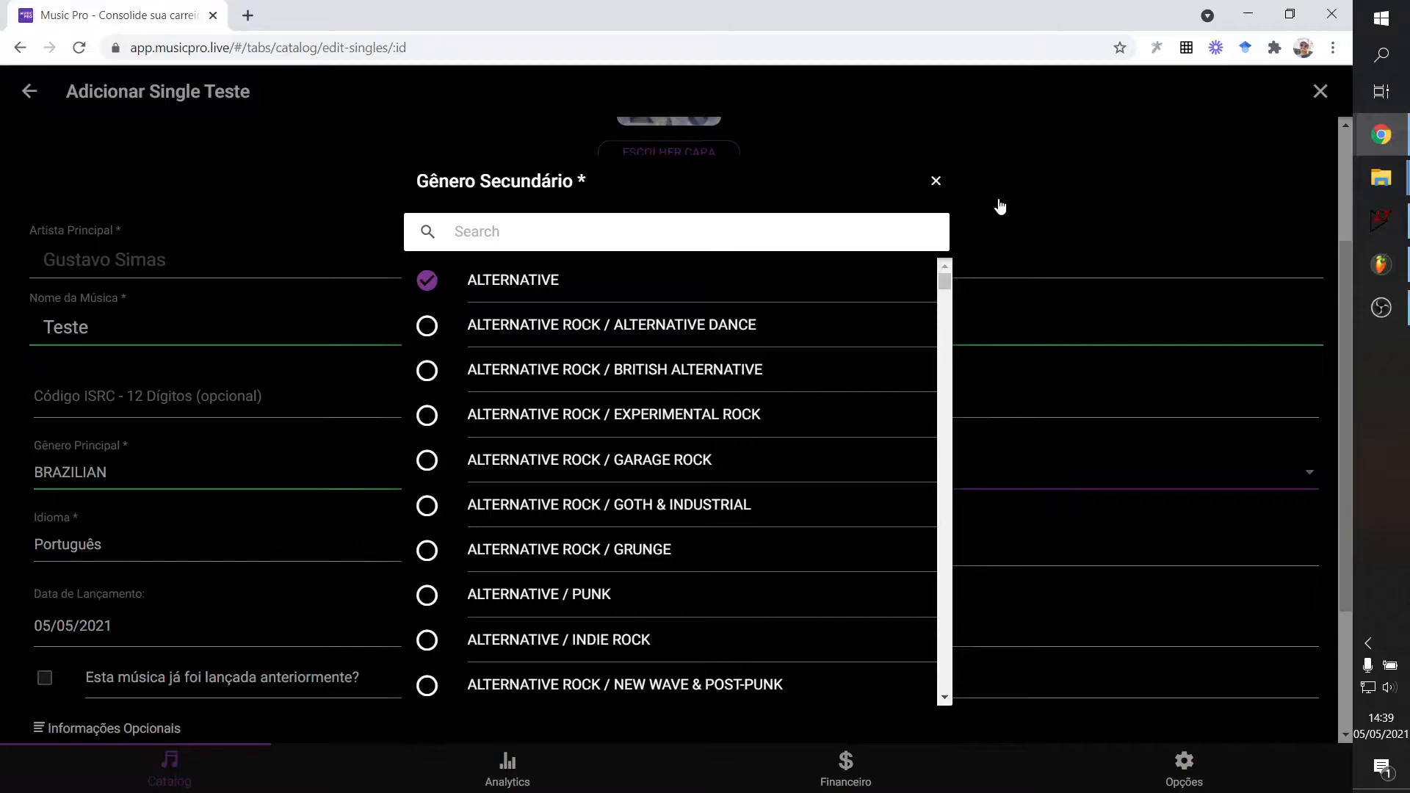
left_click(937, 181)
scroll(488, 582, "down", 3)
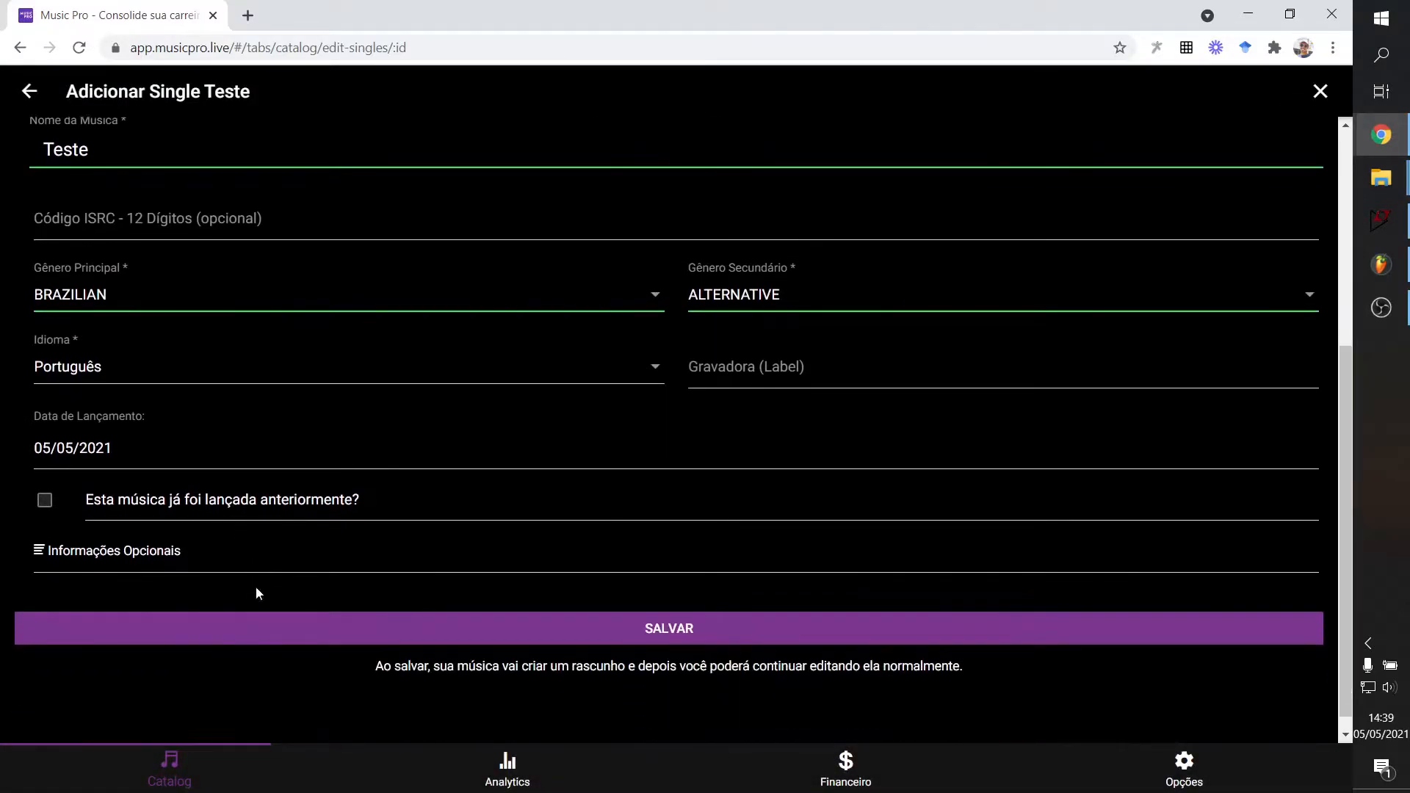
left_click(133, 372)
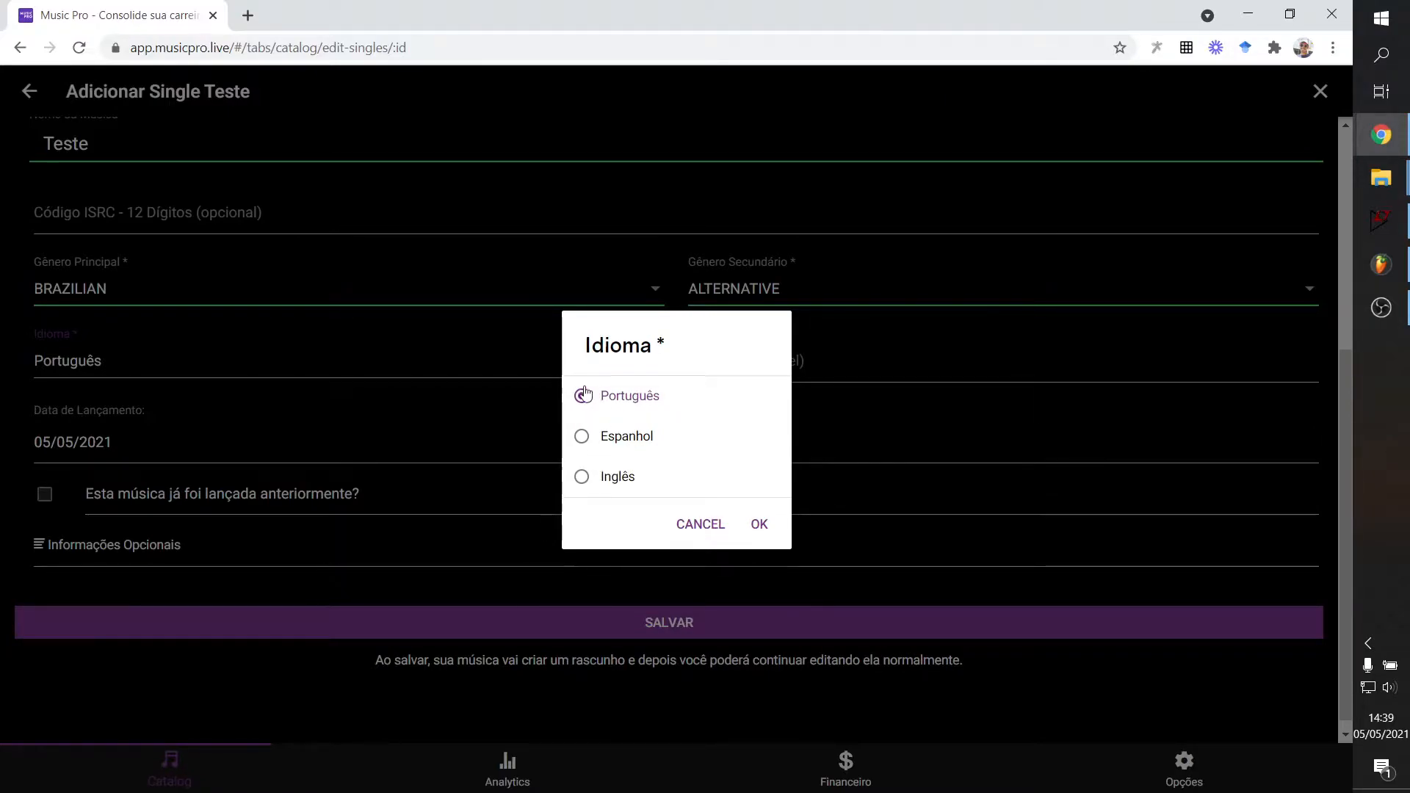
left_click(698, 524)
scroll(378, 586, "up", 4)
scroll(705, 409, "down", 4)
left_click(705, 368)
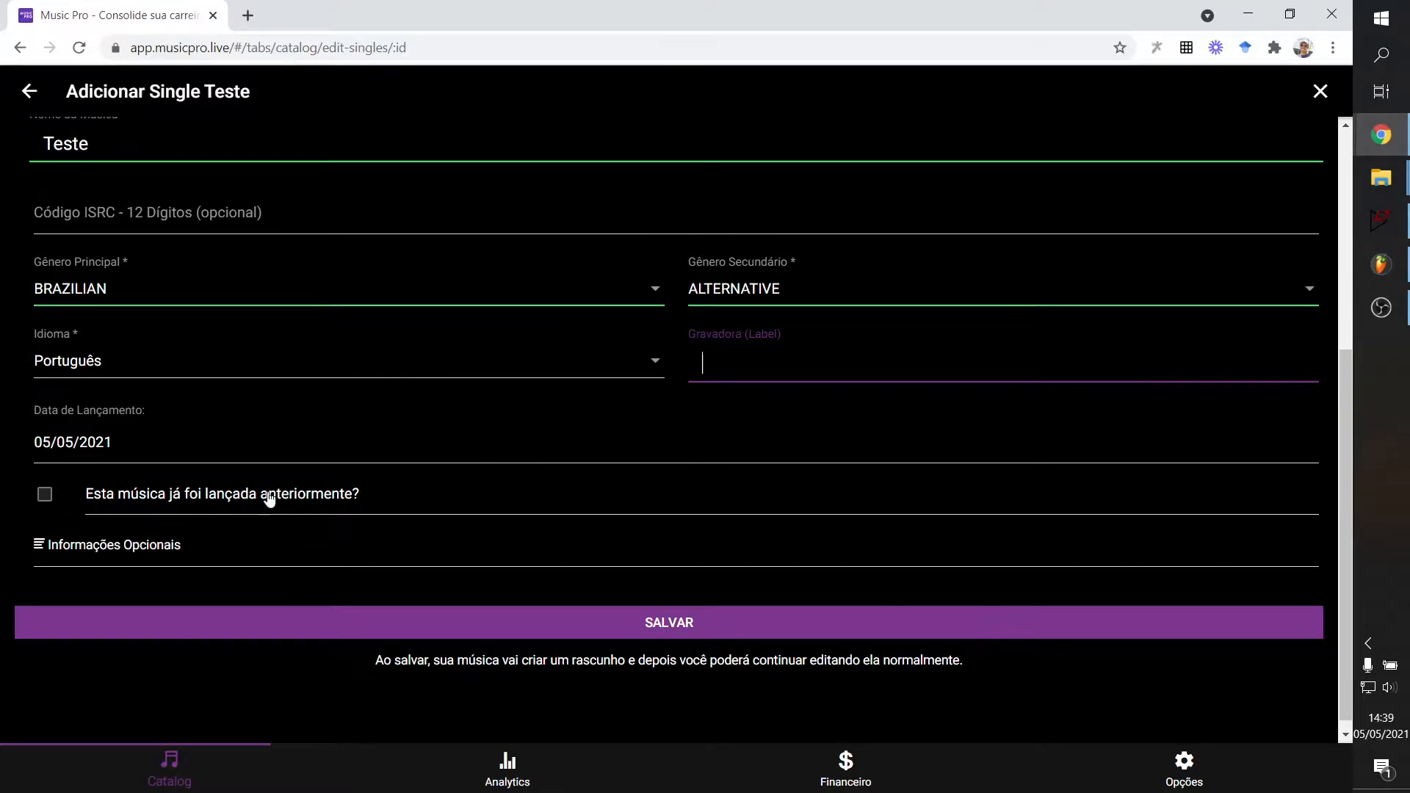
scroll(267, 495, "down", 1)
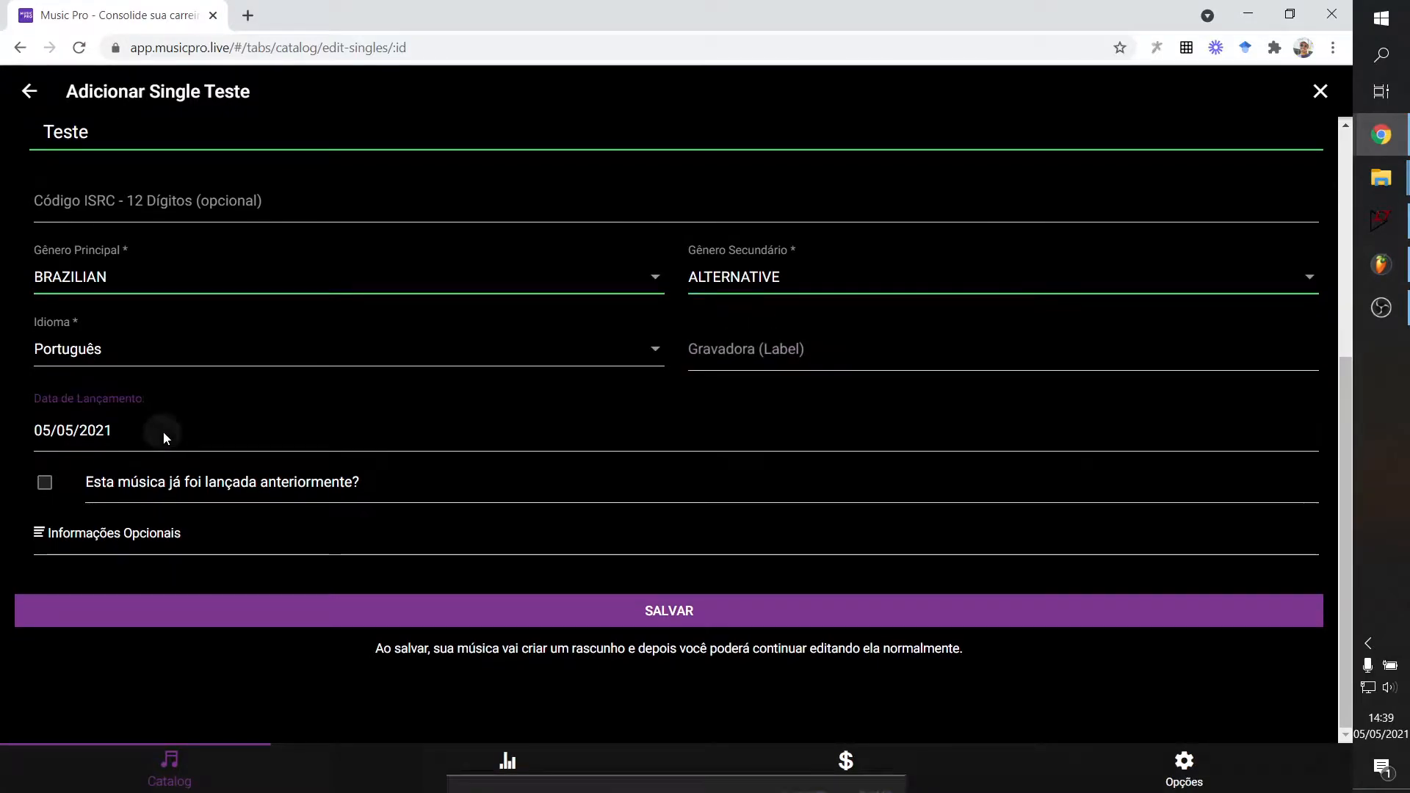
Try adjusting the release date picker, then close it keeping 05/05/2021.
left_click(163, 434)
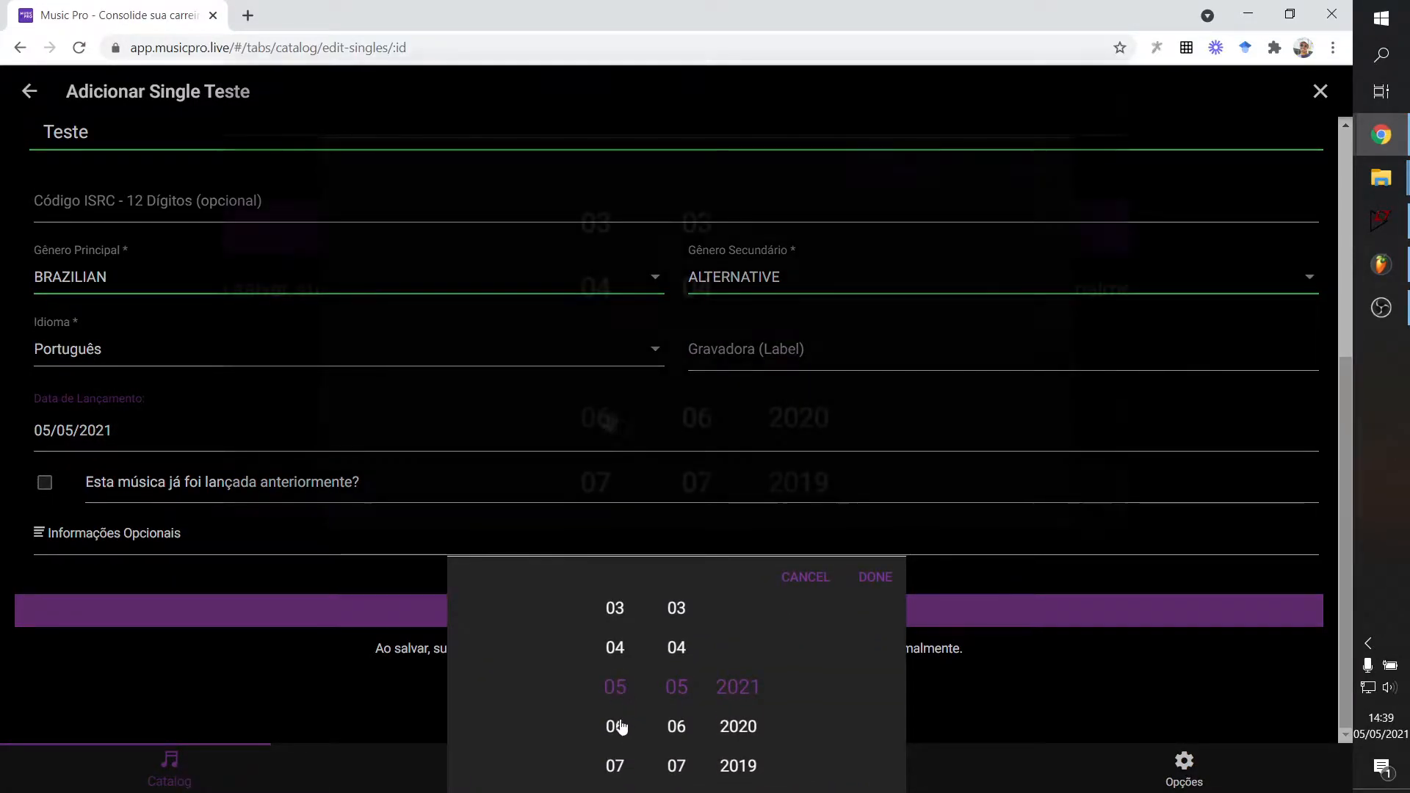
left_click_drag(617, 645, 618, 686)
left_click_drag(677, 657, 630, 668)
left_click_drag(676, 720, 624, 679)
scroll(664, 657, "down", 1)
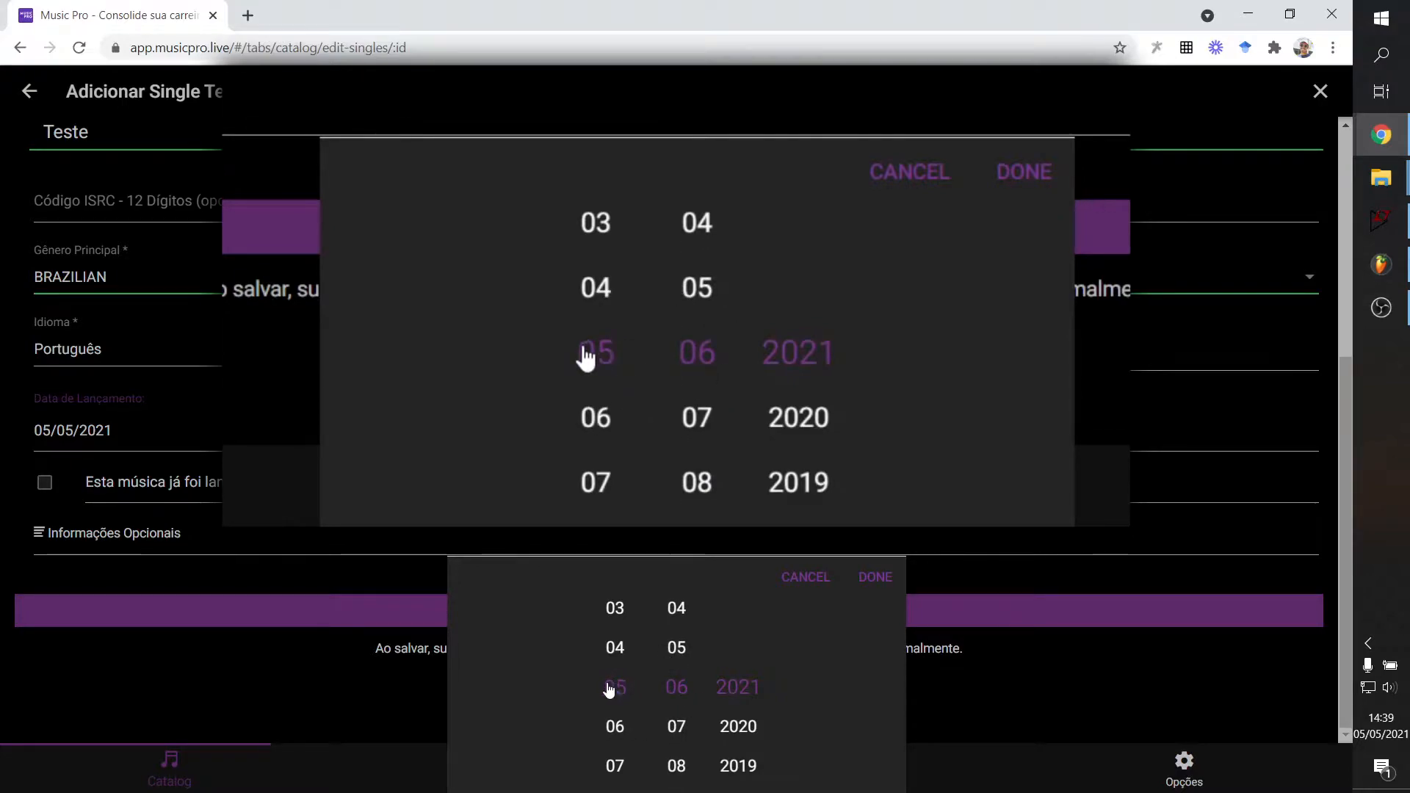
mouse_move(672, 669)
left_mouse_down()
mouse_move(673, 709)
mouse_move(670, 679)
left_mouse_up()
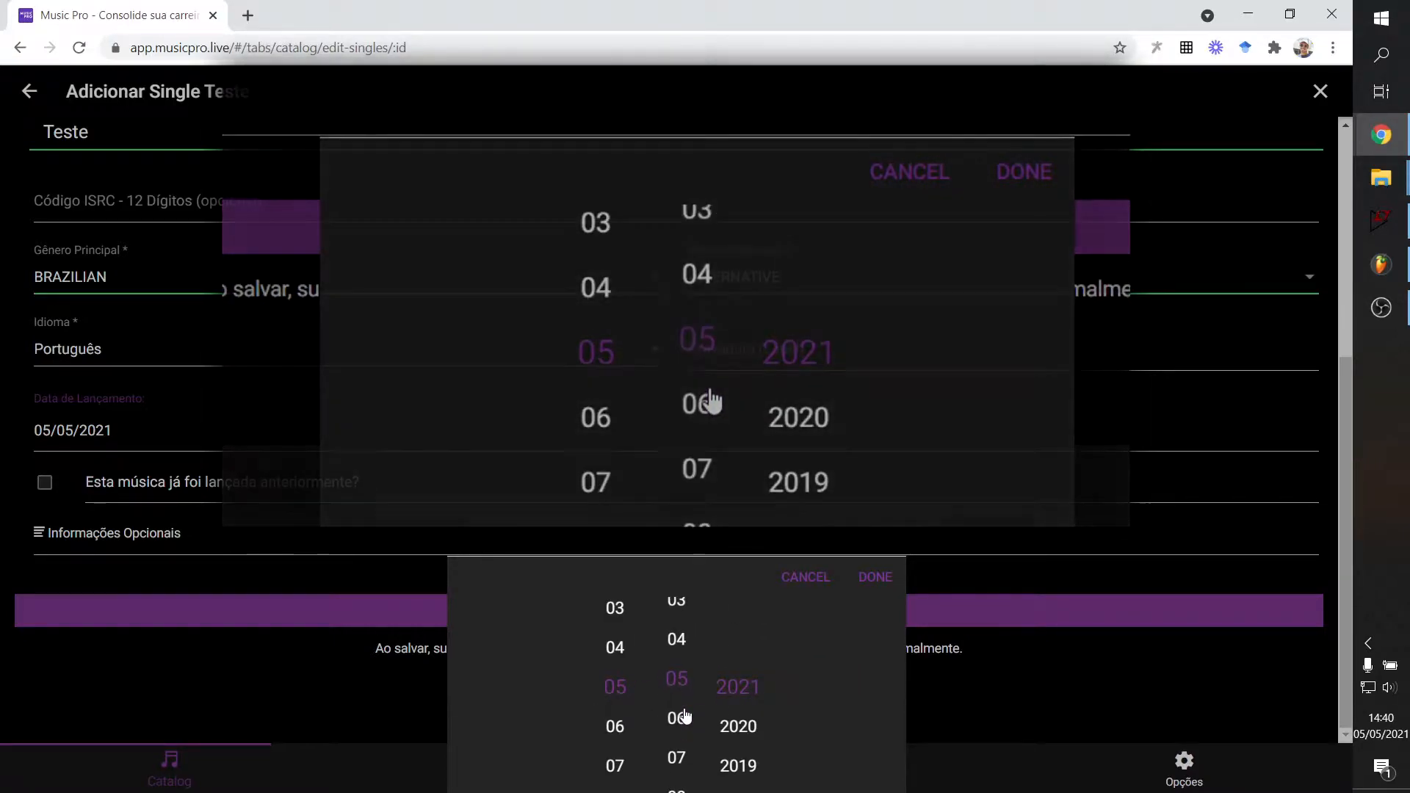
left_click(583, 547)
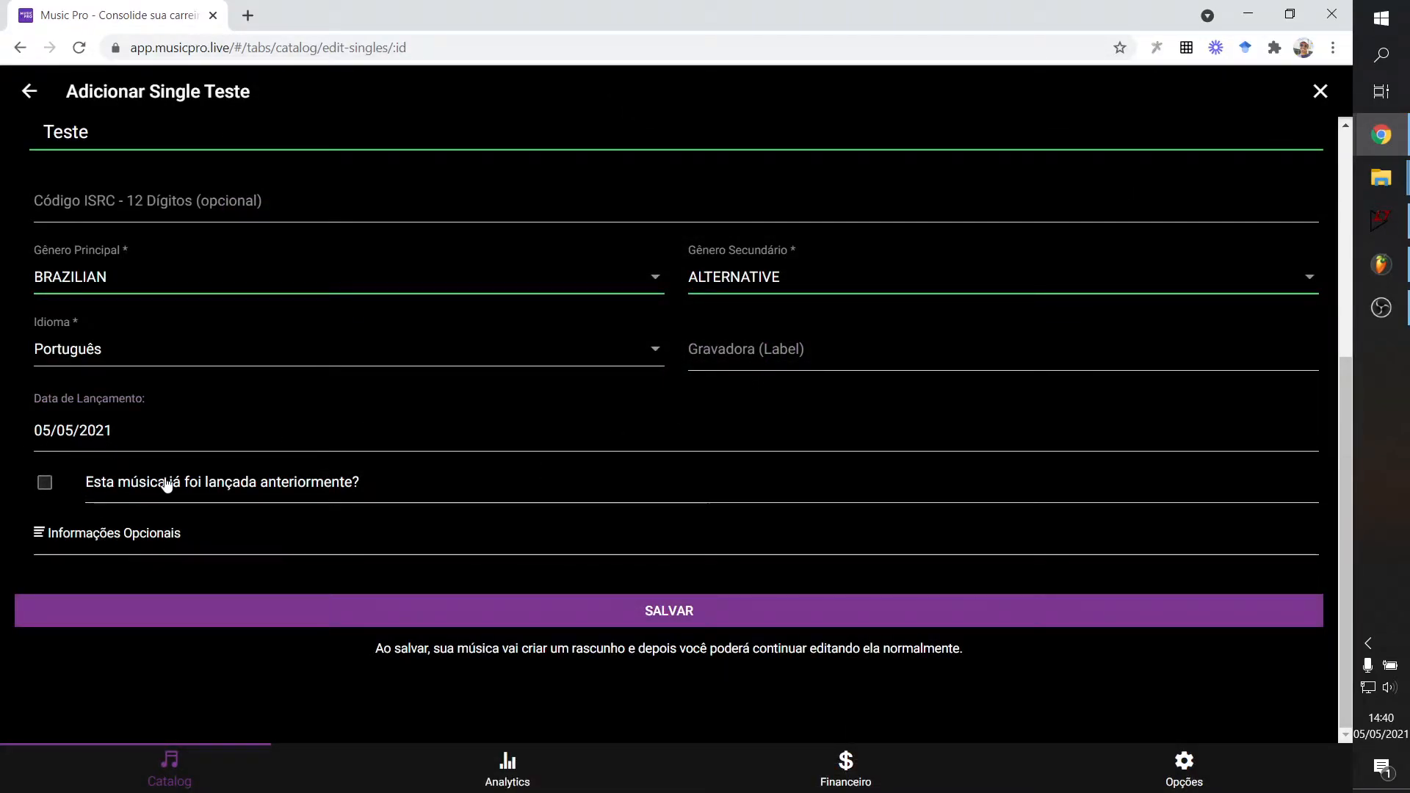
Briefly mark the song as previously released, then unmark it without setting an earlier date.
left_click(47, 484)
left_click(92, 558)
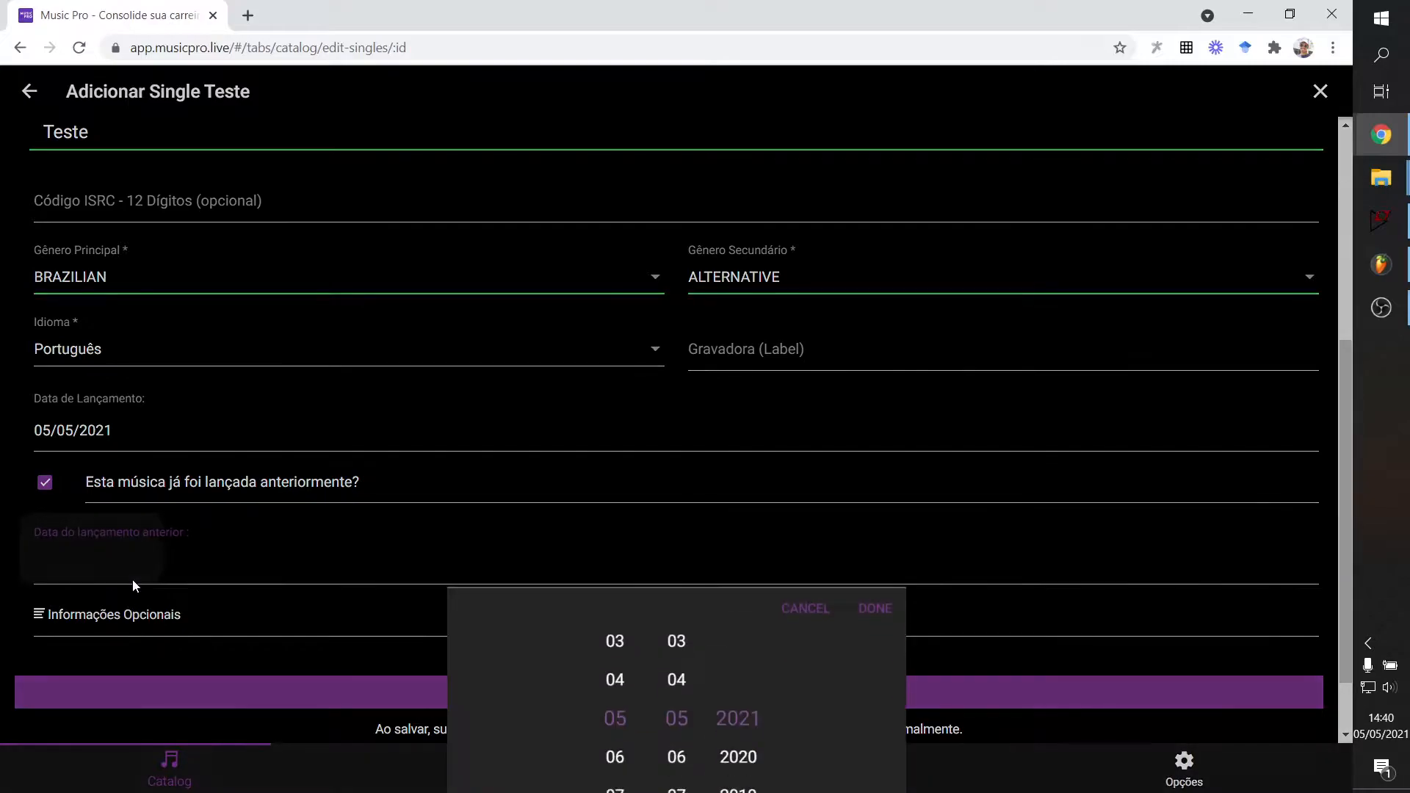
left_click(99, 521)
left_click(110, 565)
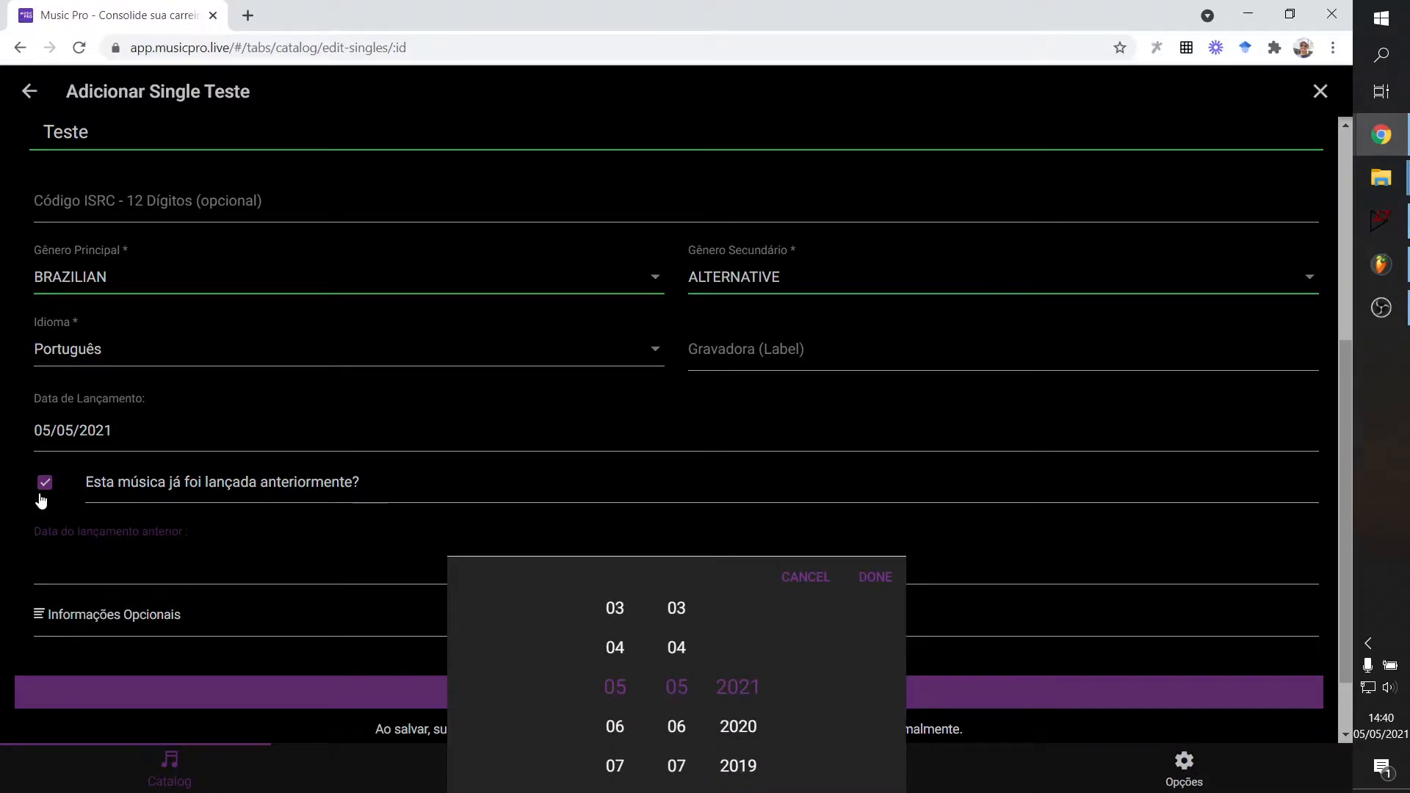
left_click(41, 501)
left_click(43, 486)
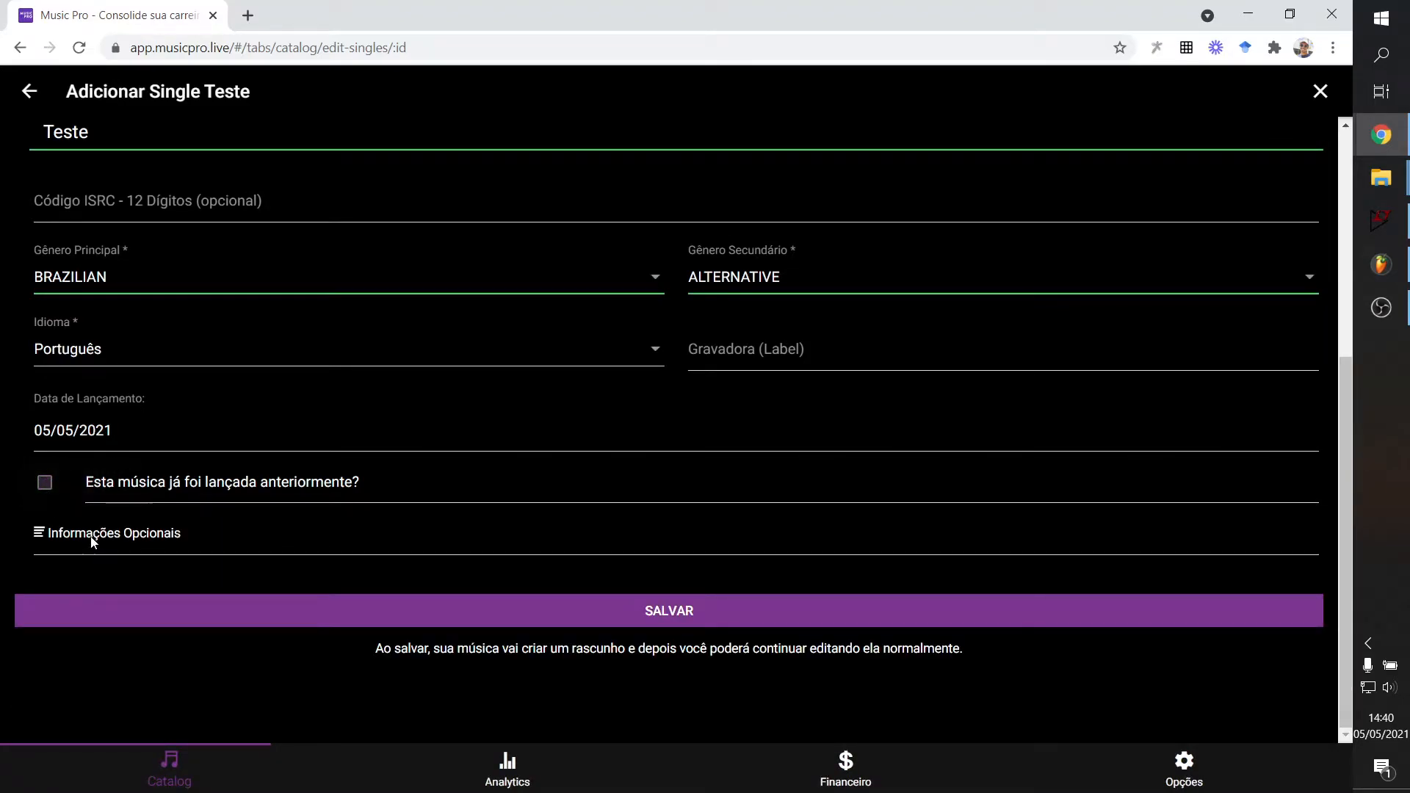
left_click(93, 534)
Expand the Informações Opcionais extras and focus the empty release text box.
scroll(304, 627, "down", 3)
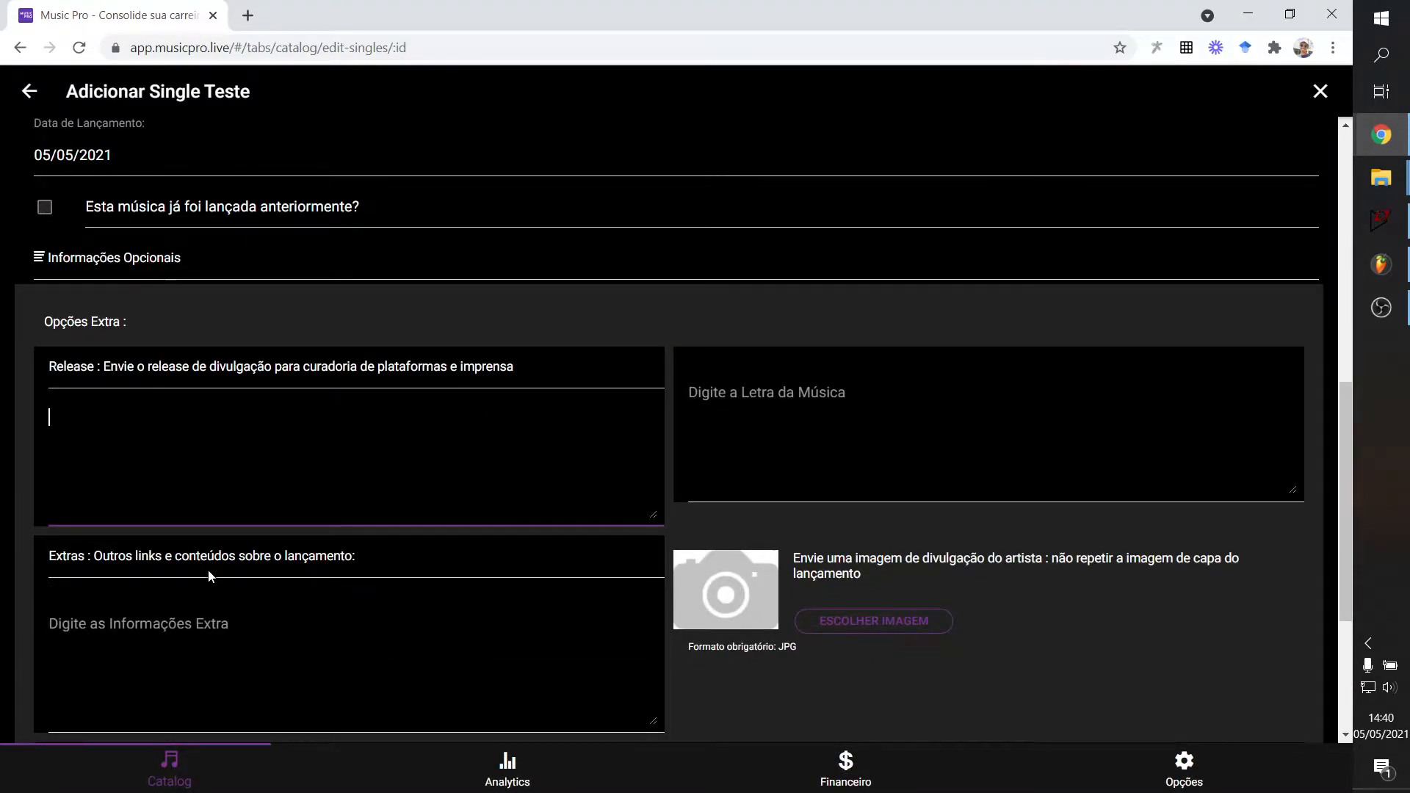
scroll(206, 567, "down", 1)
scroll(668, 430, "down", 1)
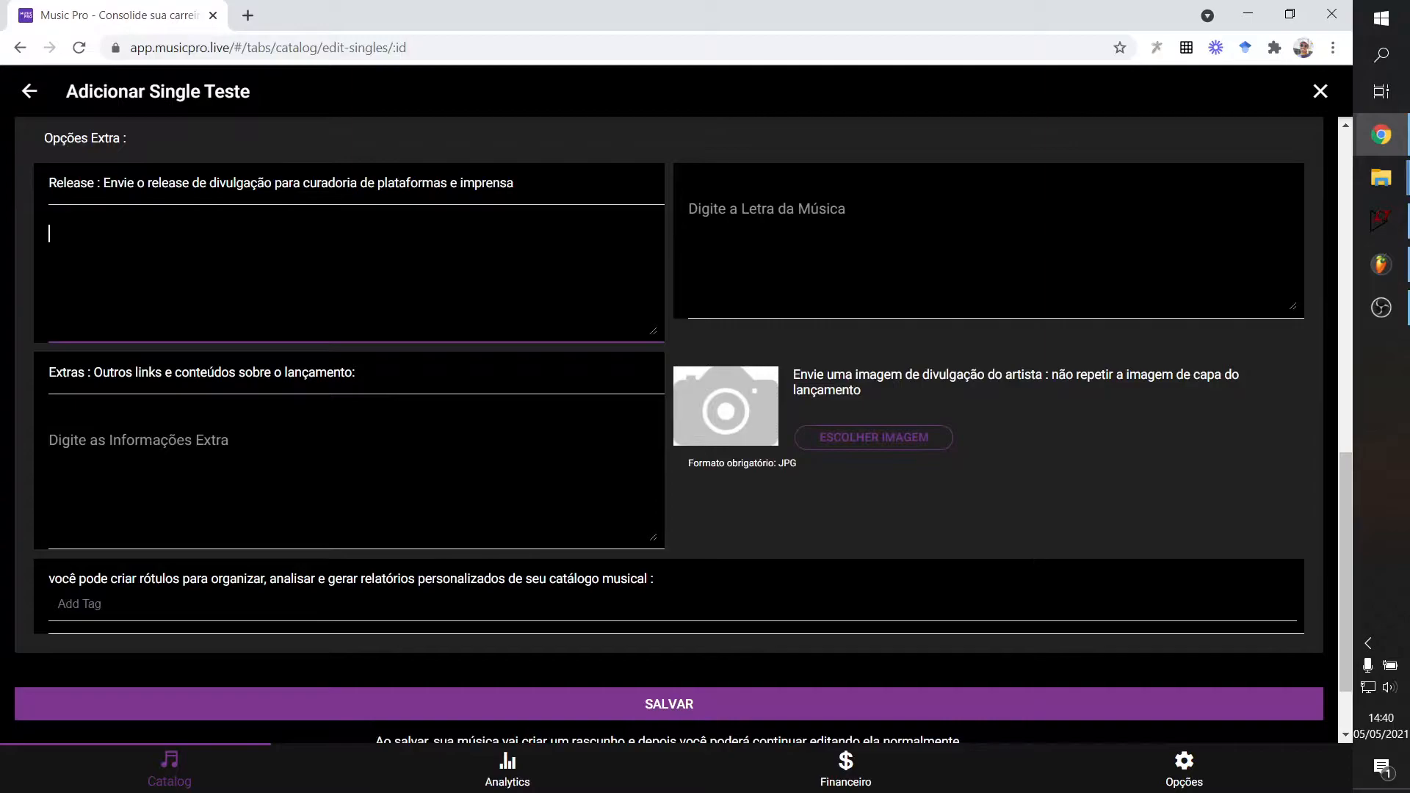
scroll(668, 430, "up", 2)
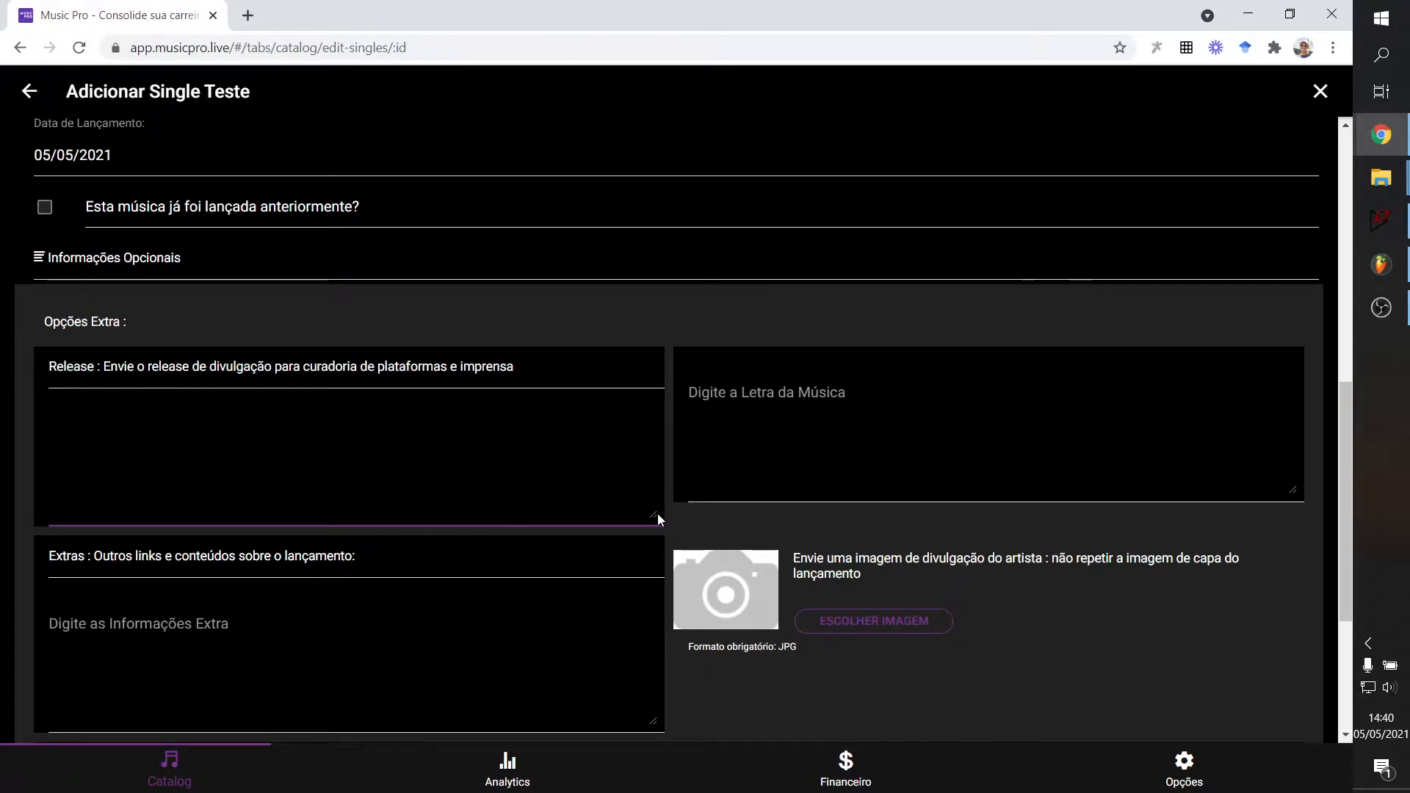
scroll(66, 492, "down", 1)
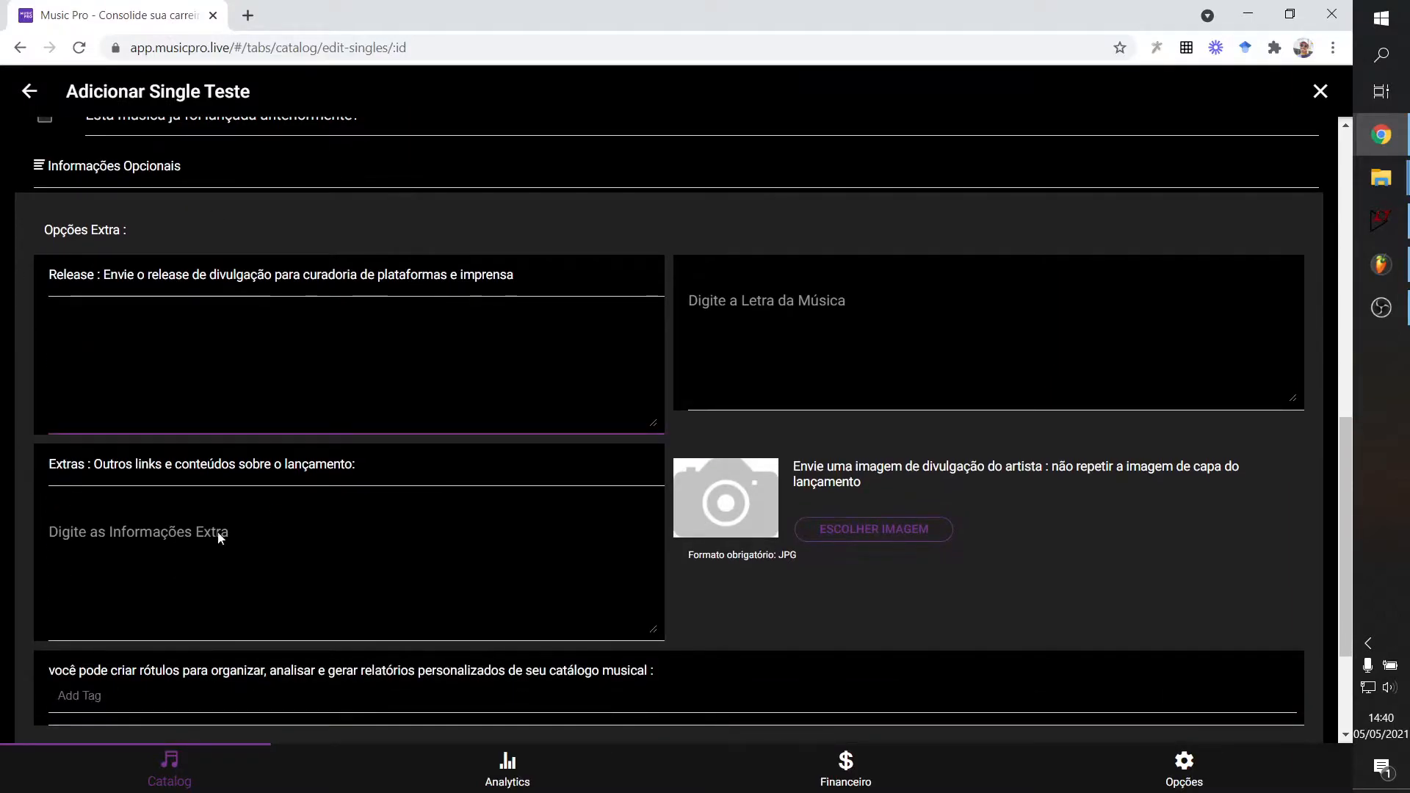
scroll(224, 183, "down", 1)
left_click(166, 191)
left_click(49, 234)
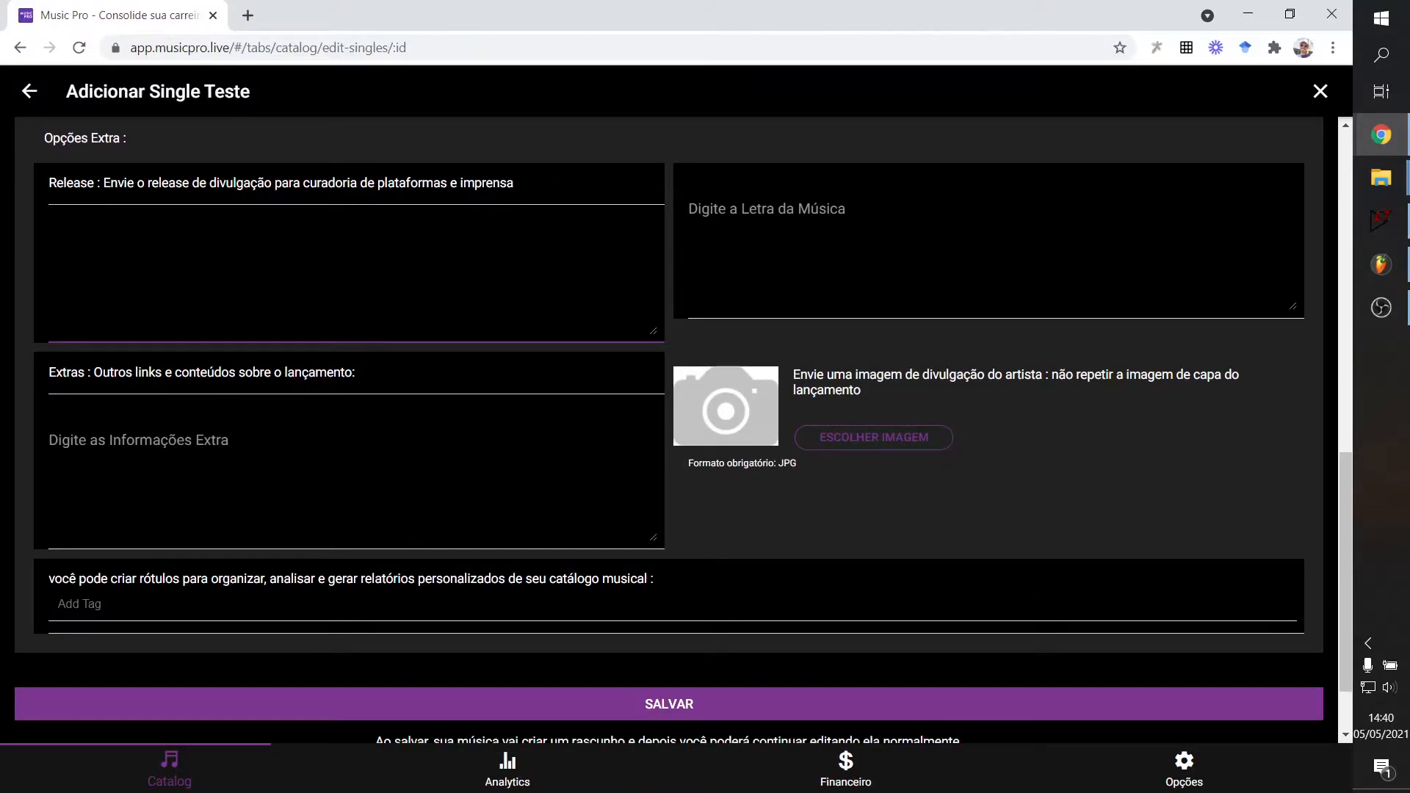
scroll(340, 284, "down", 1)
scroll(484, 293, "up", 3)
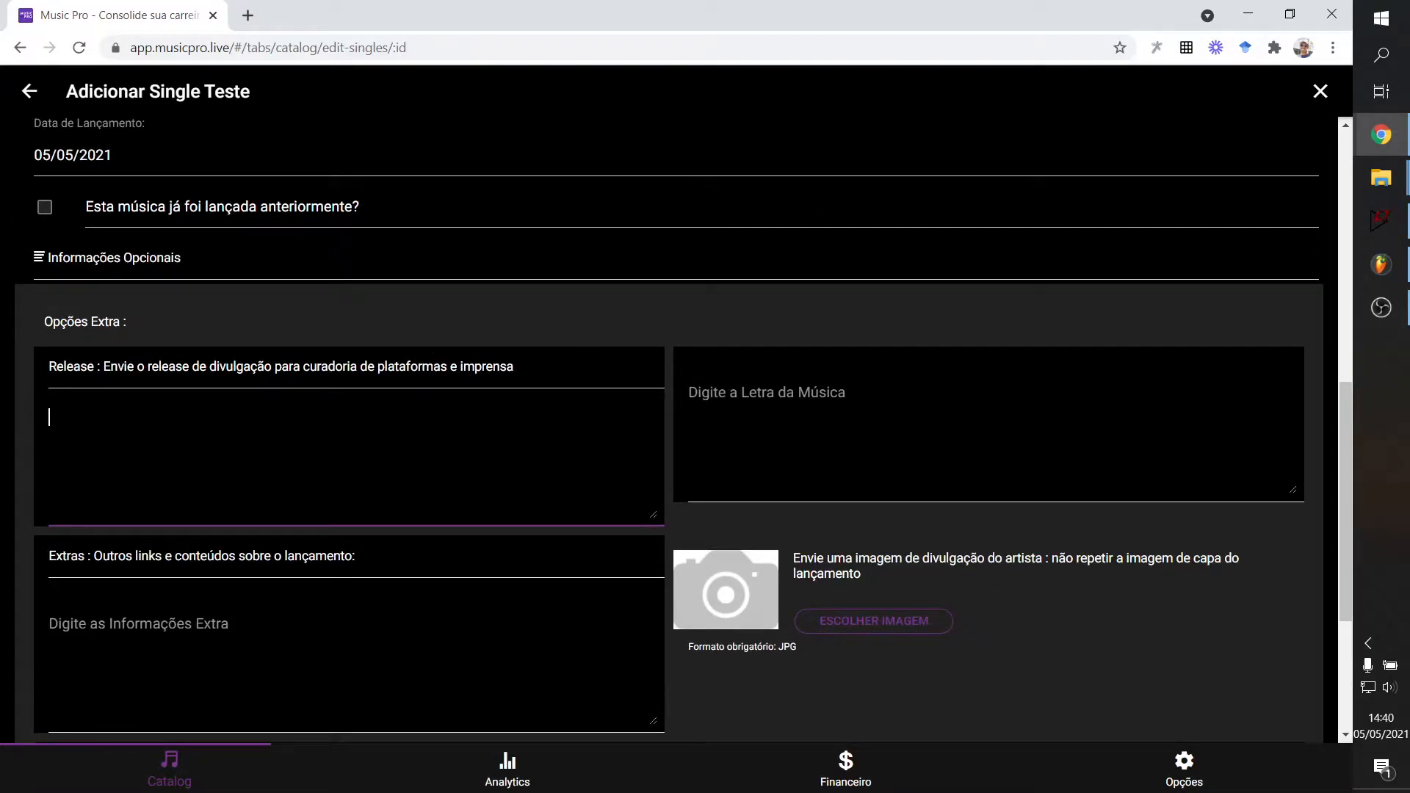
Resize the release text box slightly and move focus between the release and extras boxes.
mouse_move(637, 508)
left_mouse_down()
mouse_move(669, 509)
mouse_move(645, 512)
left_mouse_up()
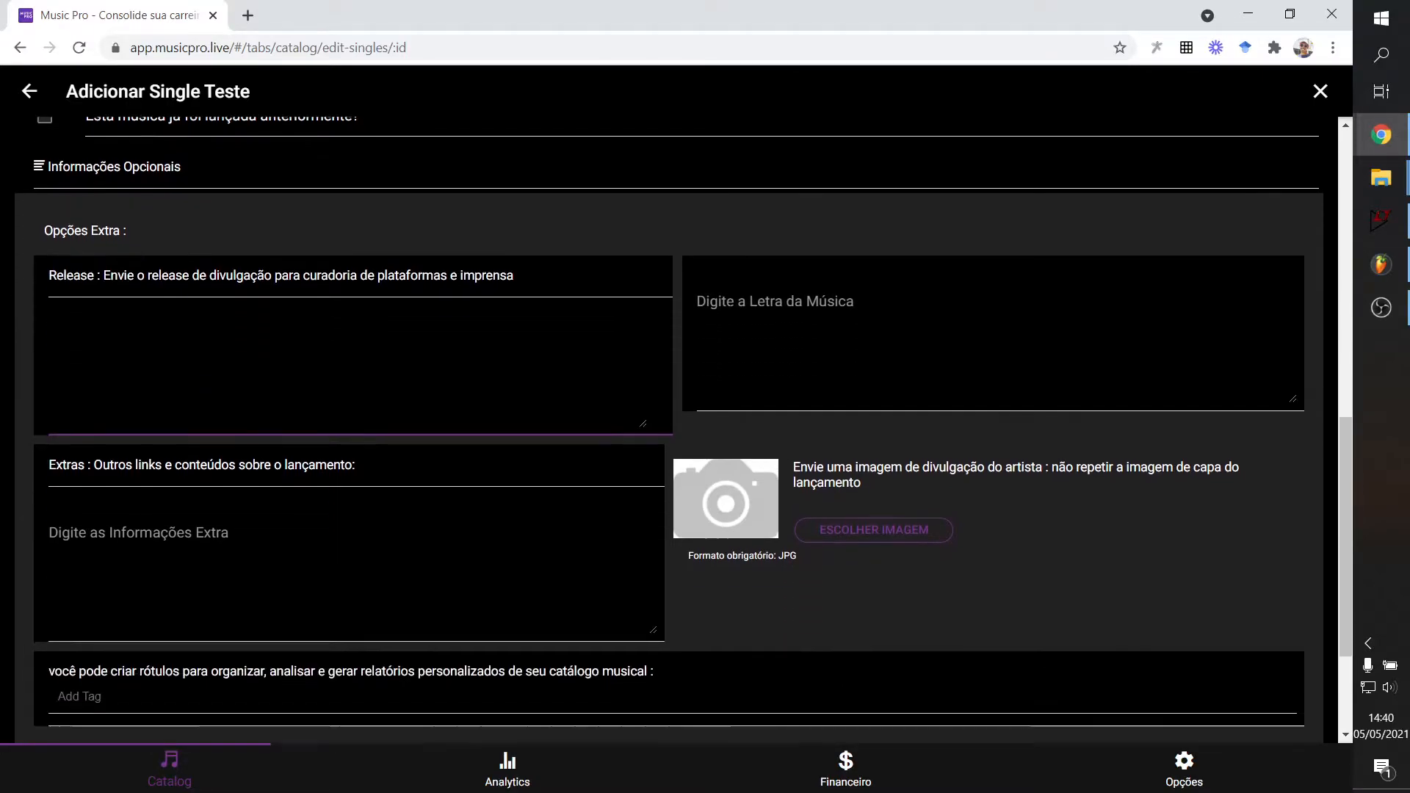
scroll(650, 441, "down", 1)
left_click_drag(650, 422, 630, 420)
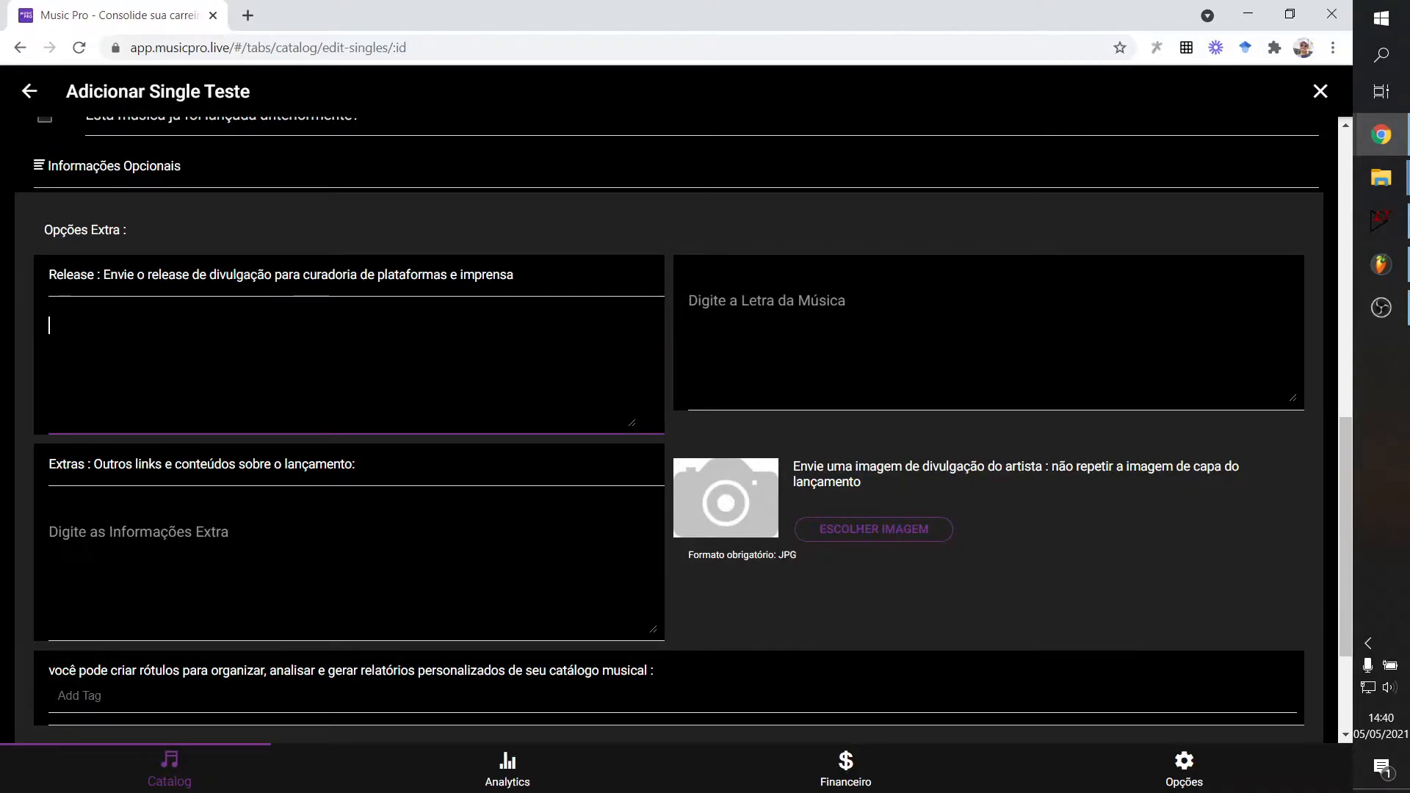
key("Tab")
key("shift+Tab")
key("Tab")
scroll(669, 430, "down", 1)
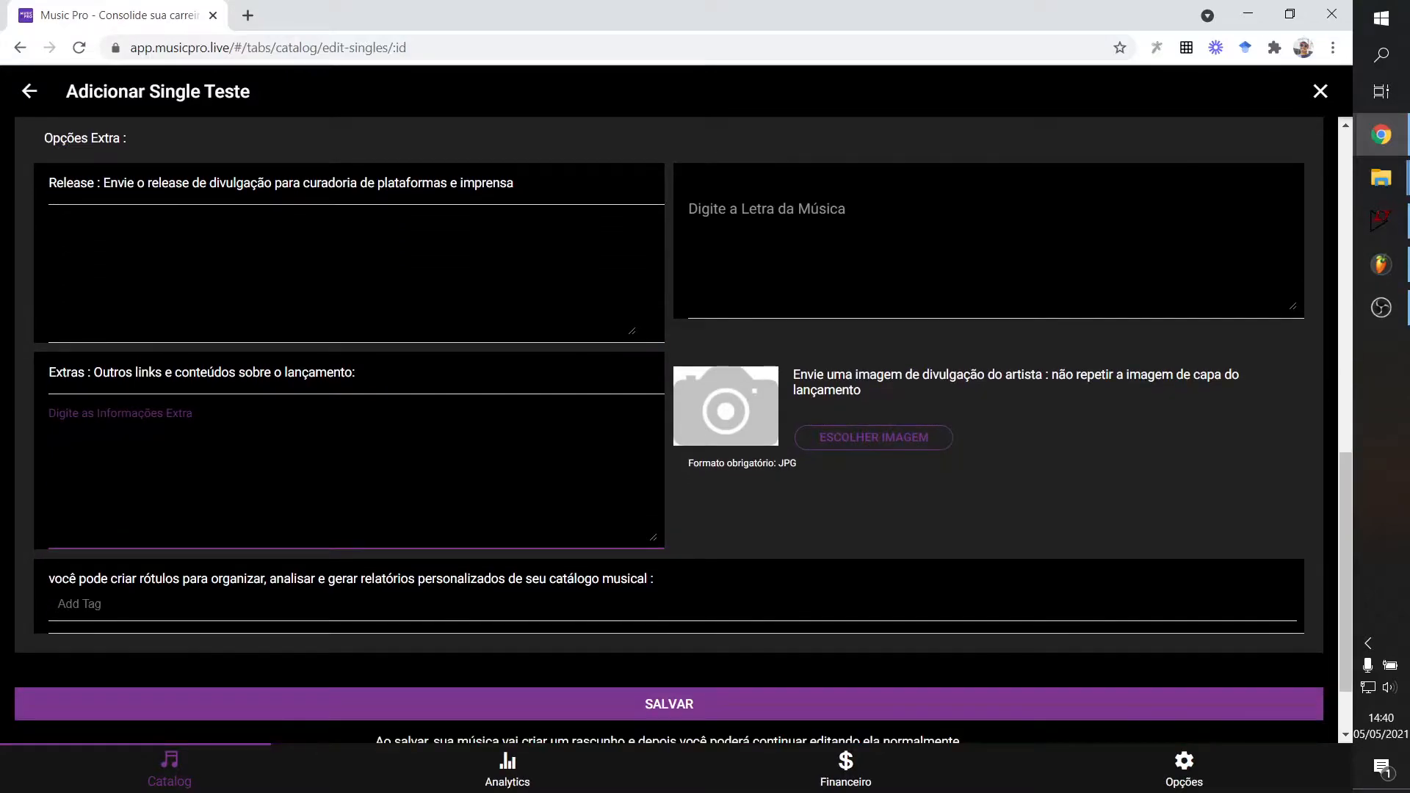
key("shift+Tab")
key("Tab")
key("Tab")
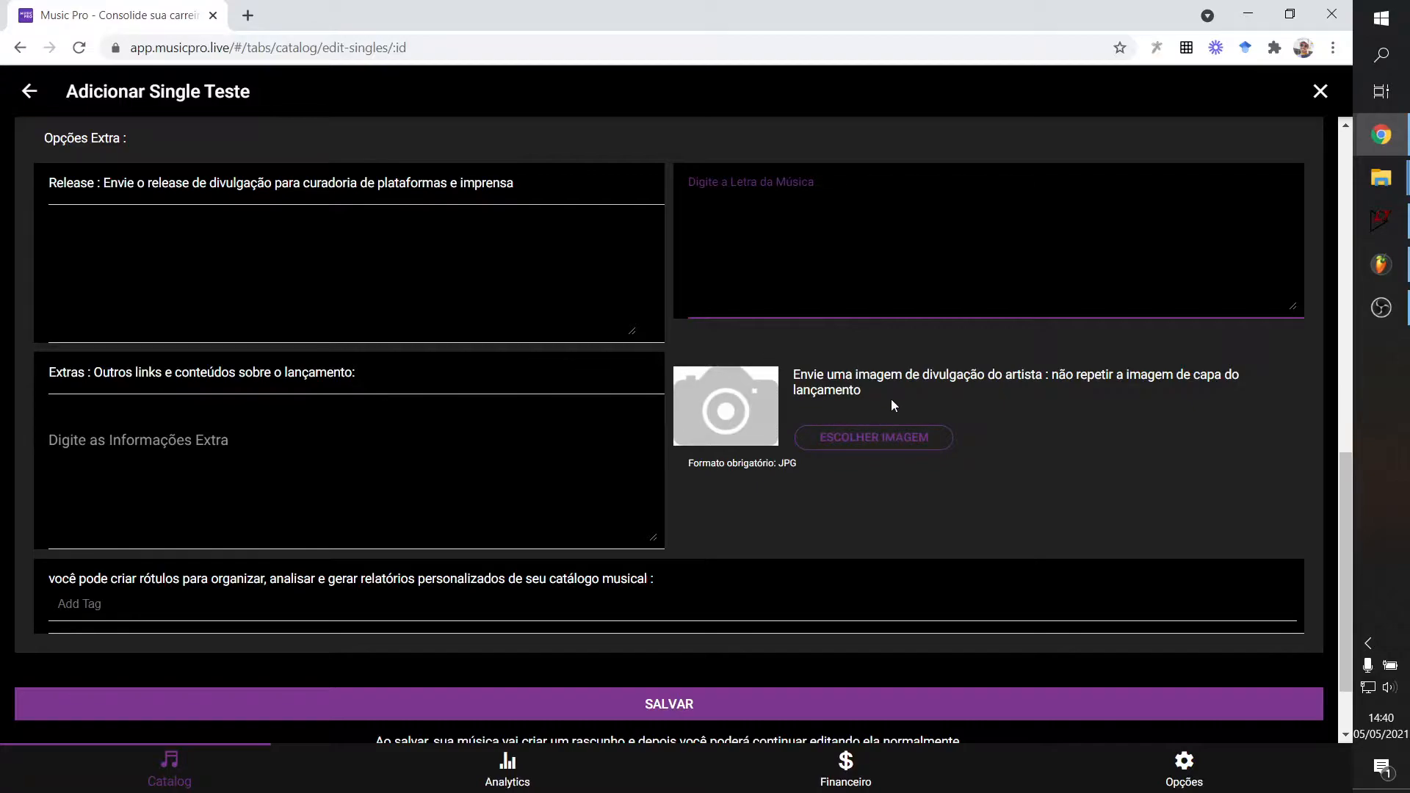
Focus the Add Tag field, leaving the song's tags empty.
scroll(790, 451, "up", 5)
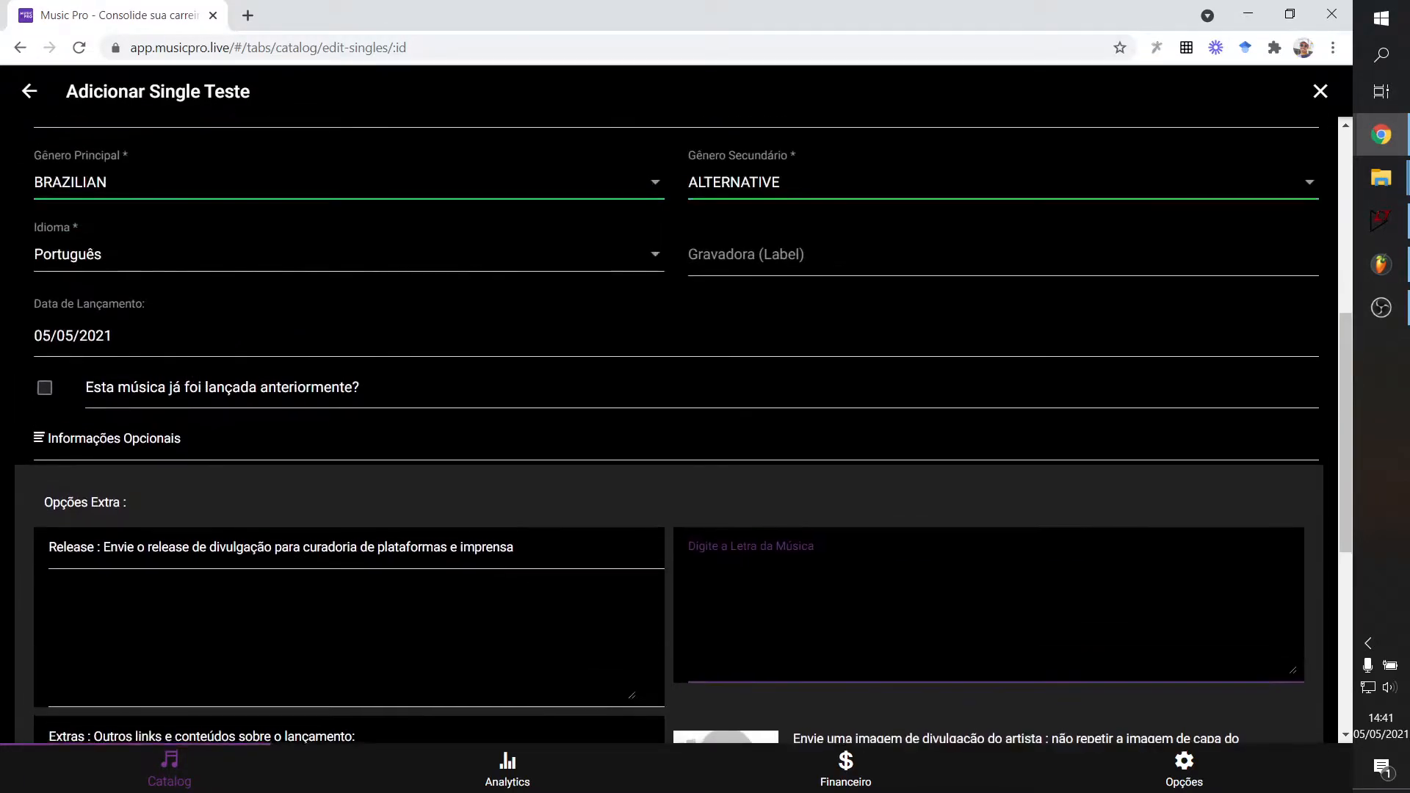
scroll(801, 245, "down", 6)
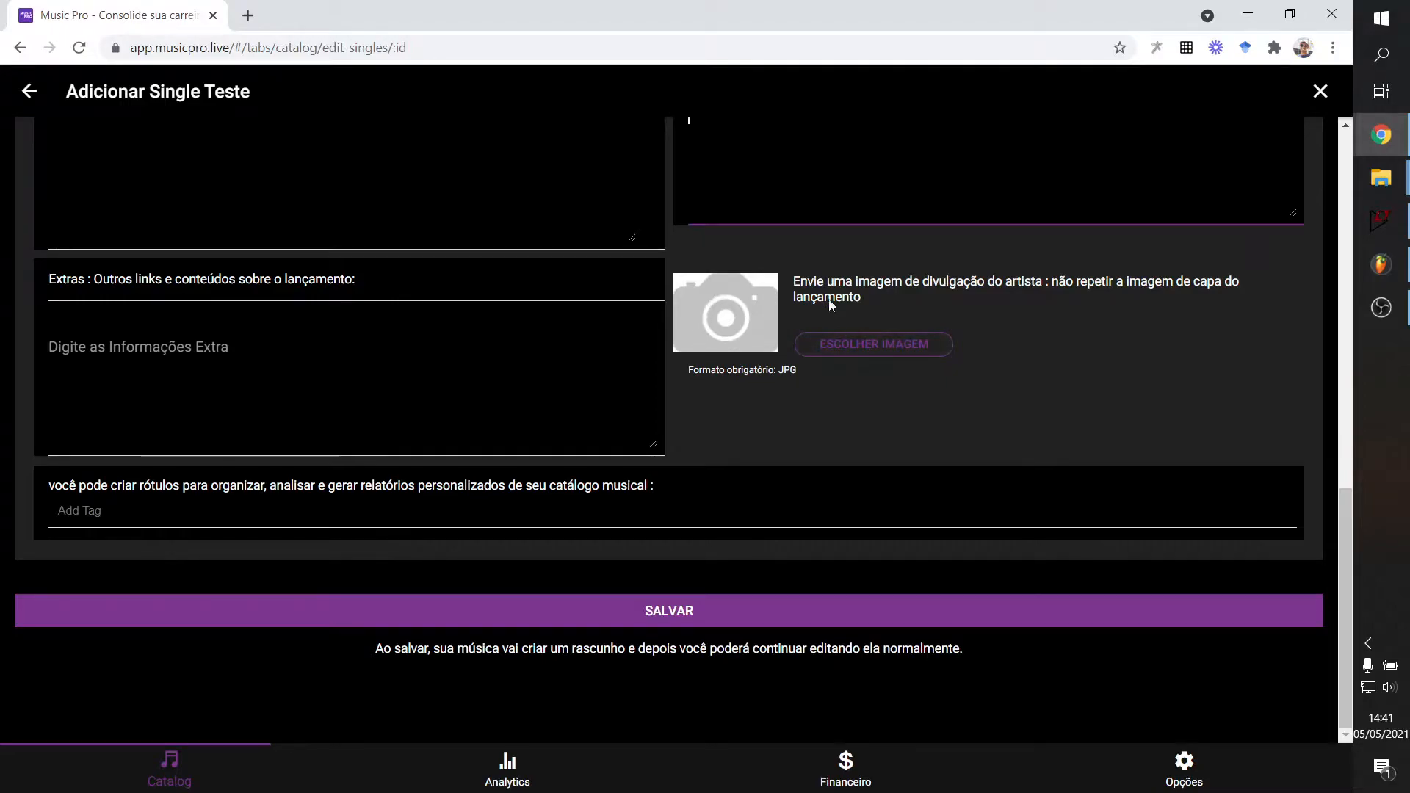
scroll(680, 371, "up", 10)
scroll(792, 402, "down", 10)
left_click(264, 515)
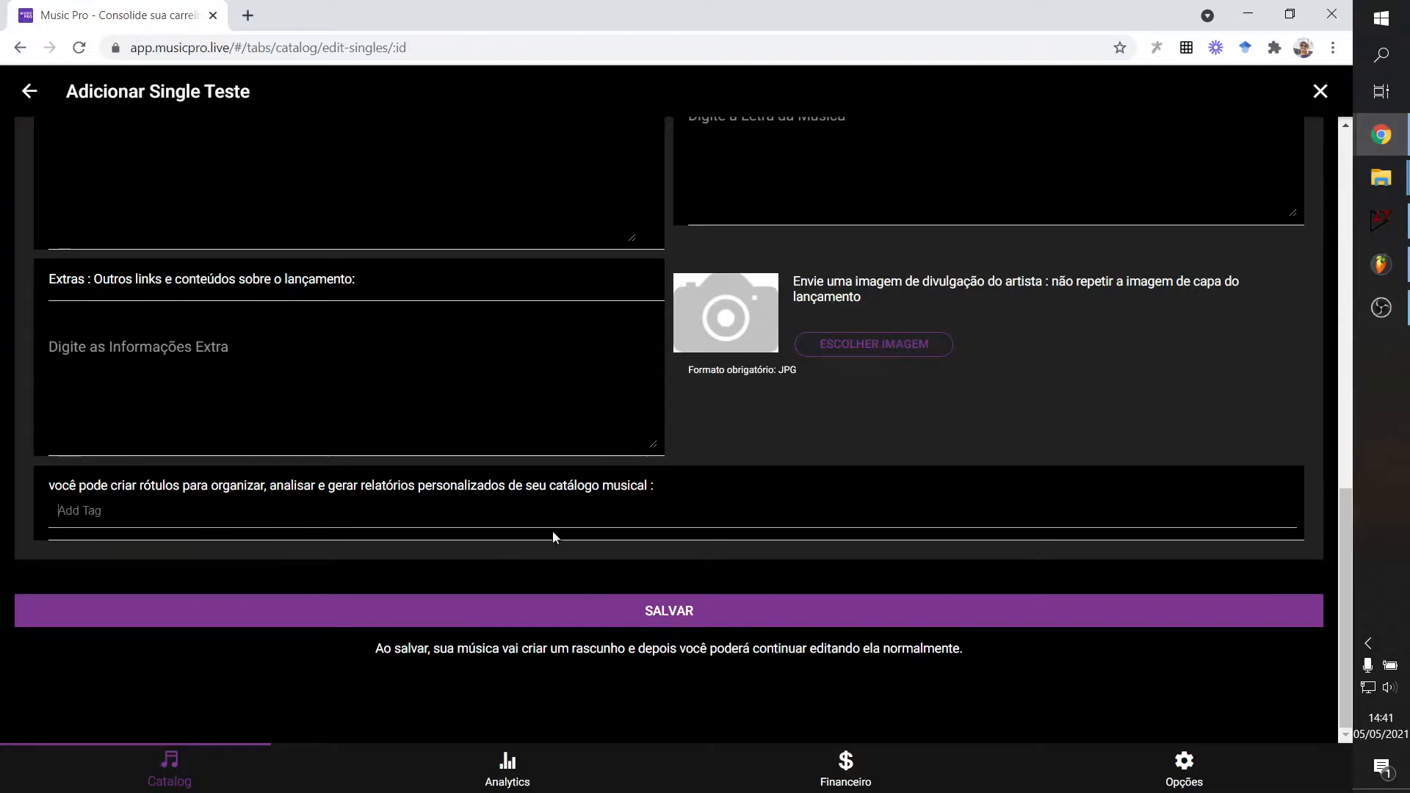
scroll(173, 554, "up", 6)
scroll(177, 555, "up", 5)
scroll(166, 559, "down", 10)
Save the Teste single as a draft with SALVAR.
left_click(672, 621)
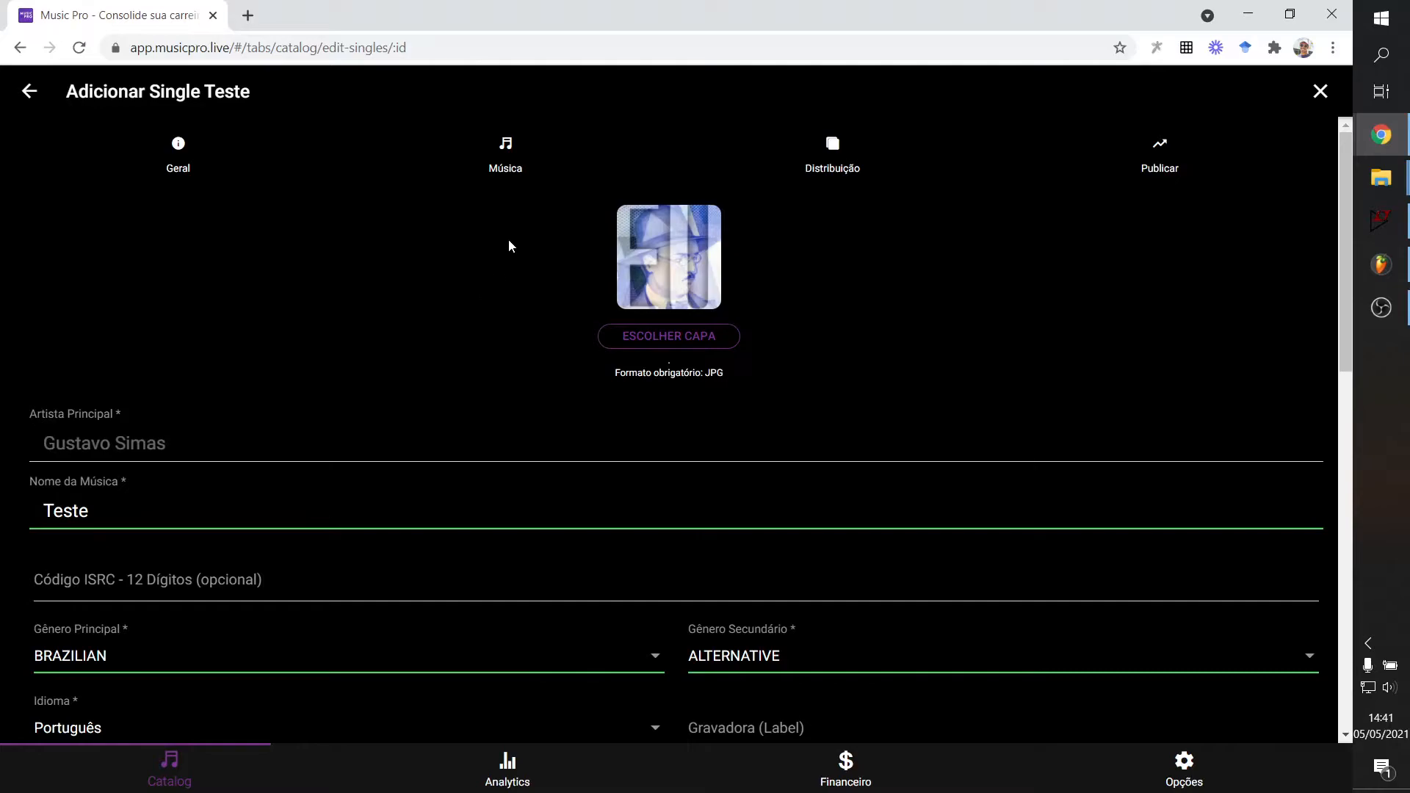
scroll(1134, 219, "down", 15)
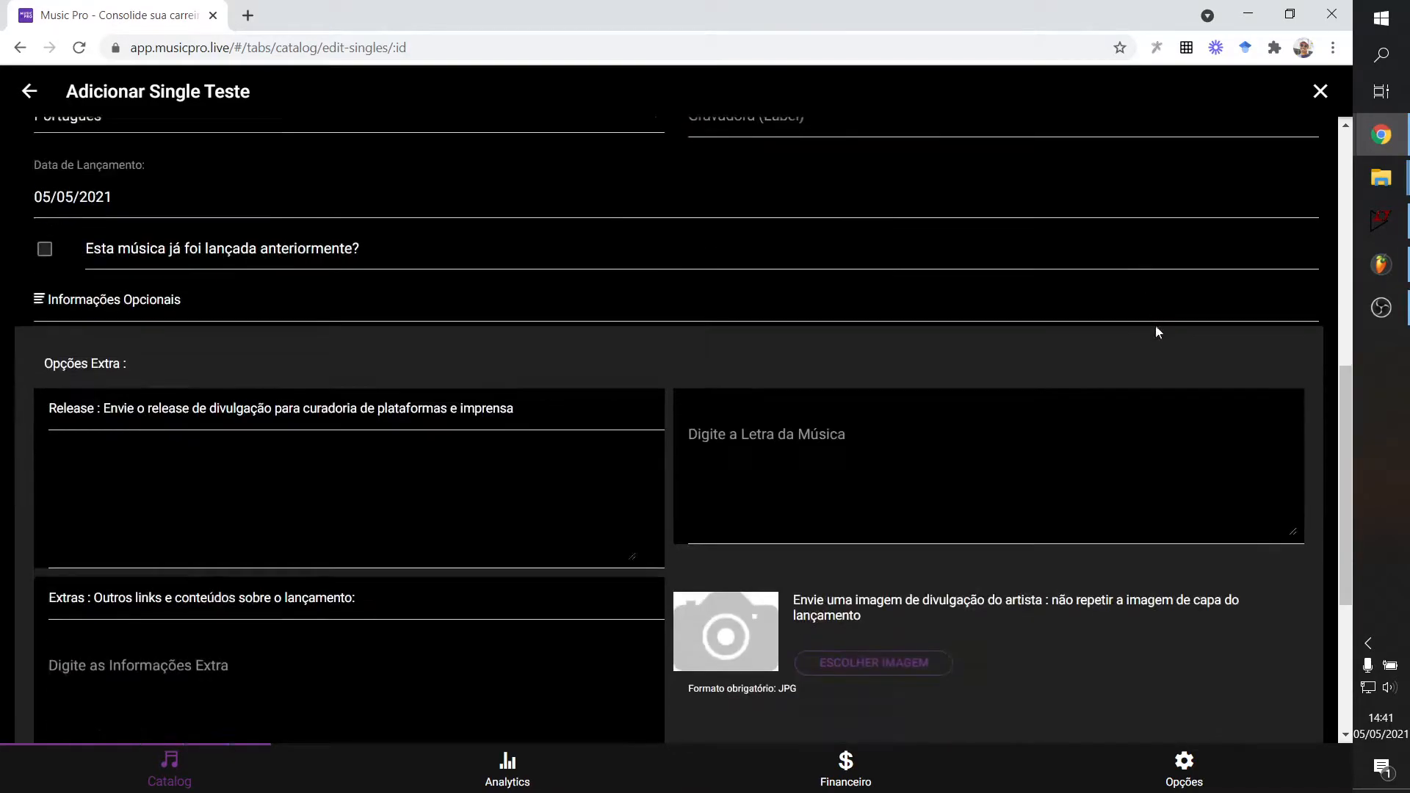
scroll(389, 644, "up", 3)
scroll(1044, 605, "down", 3)
scroll(824, 636, "up", 13)
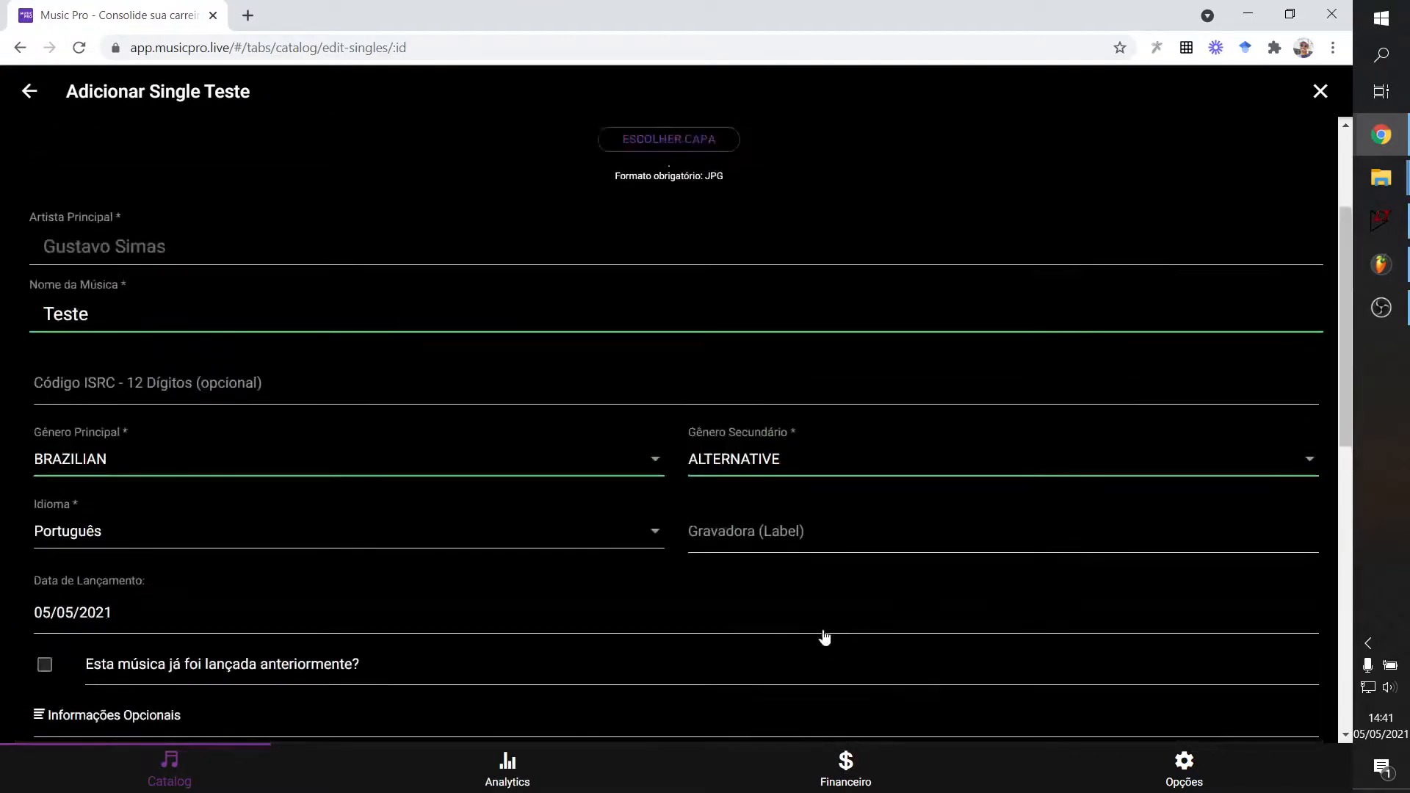
scroll(450, 259, "down", 7)
scroll(519, 340, "up", 7)
Move between the single's tabs and settle on the Música section.
left_click(508, 149)
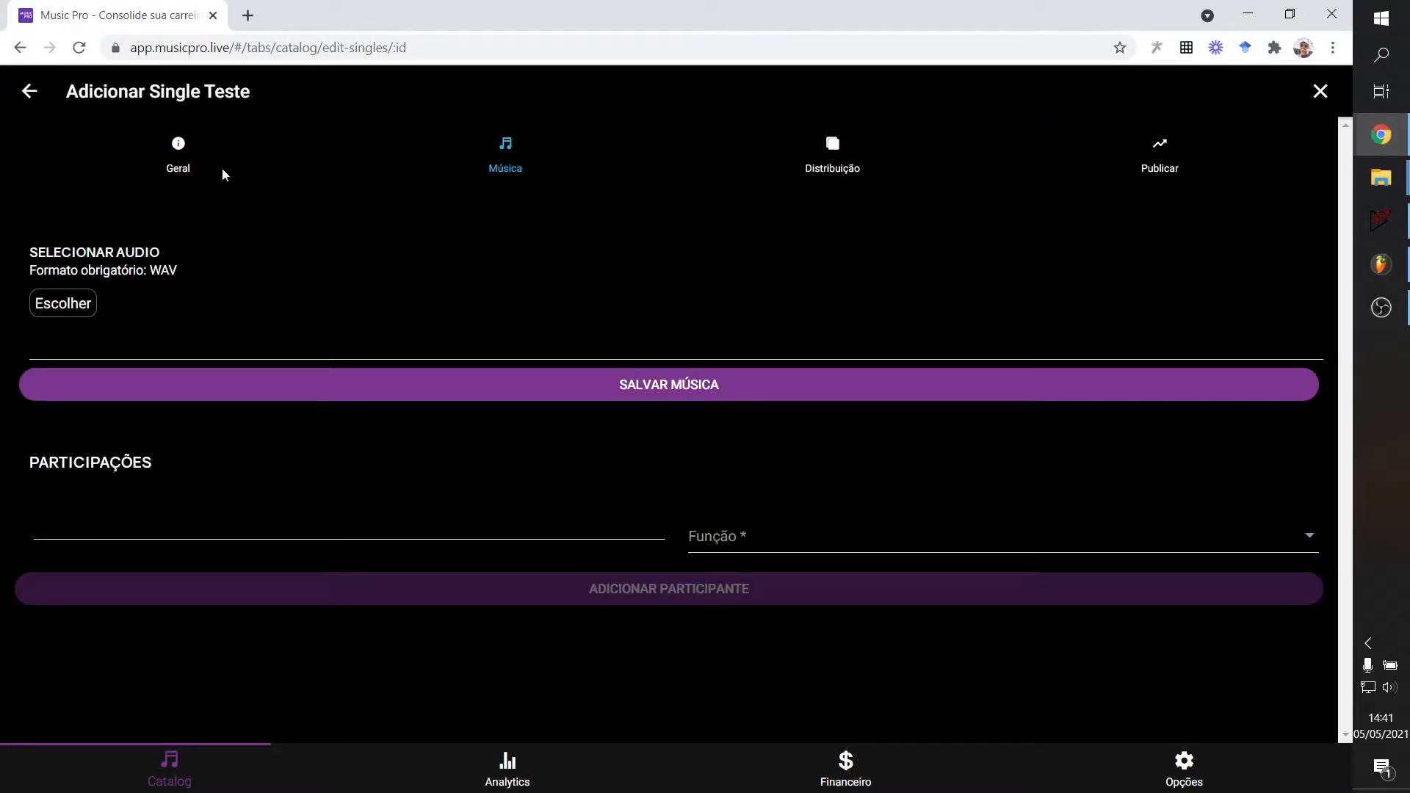
left_click(179, 158)
left_click(505, 163)
left_click(824, 165)
left_click(179, 156)
left_click(492, 145)
Upload eu_wav.wav as the single's audio, then play and pause its 1:05 preview.
left_click(60, 312)
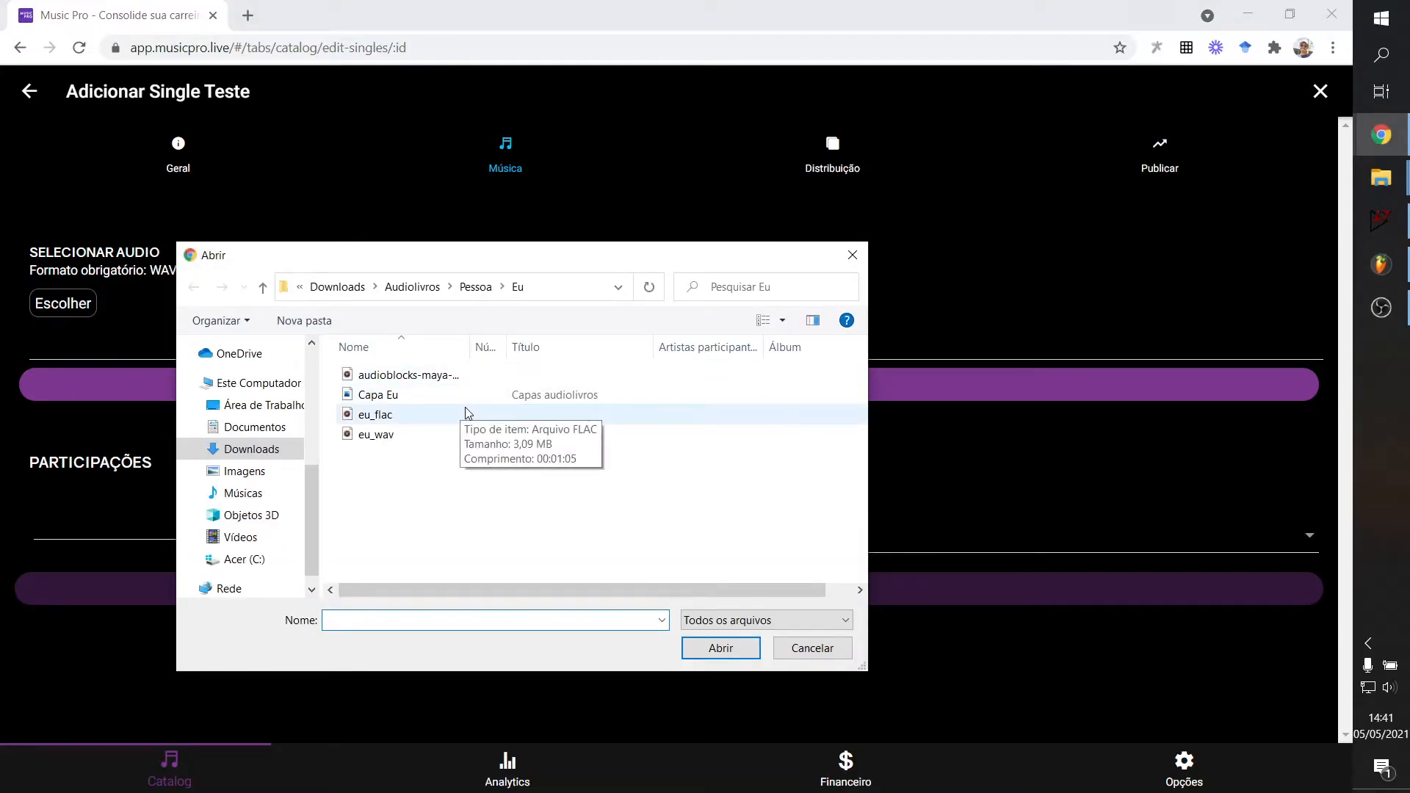
double_click(411, 436)
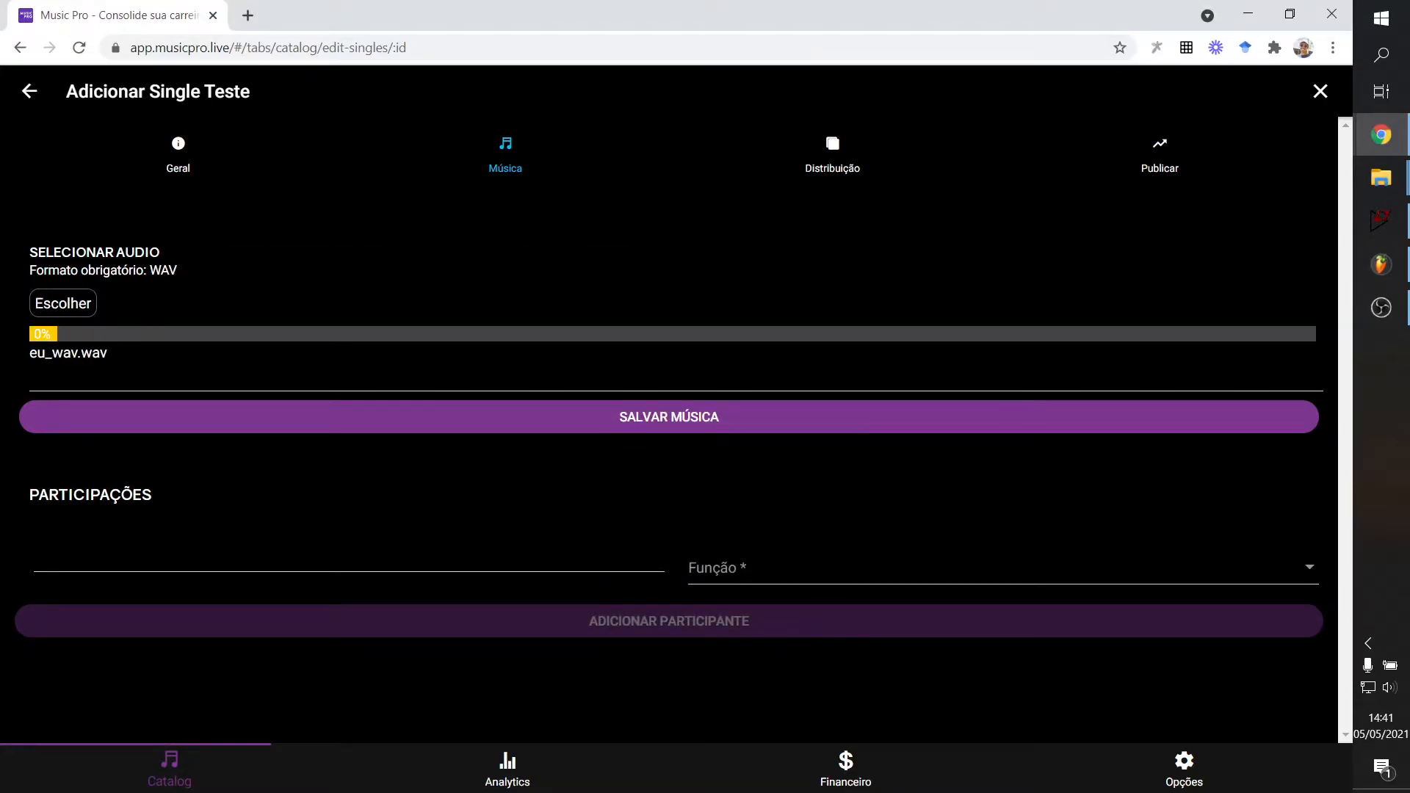
left_click_drag(53, 353, 144, 360)
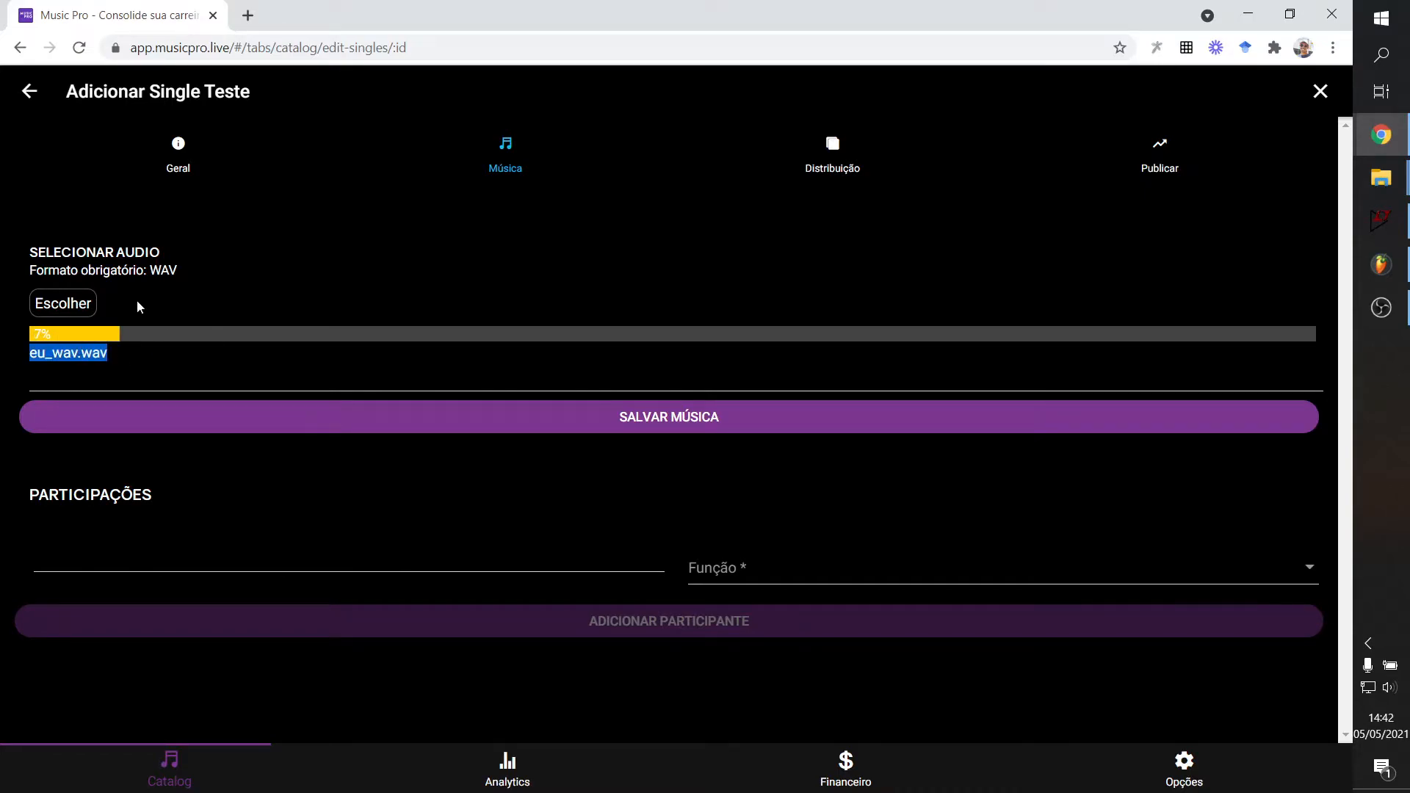
left_click(153, 342)
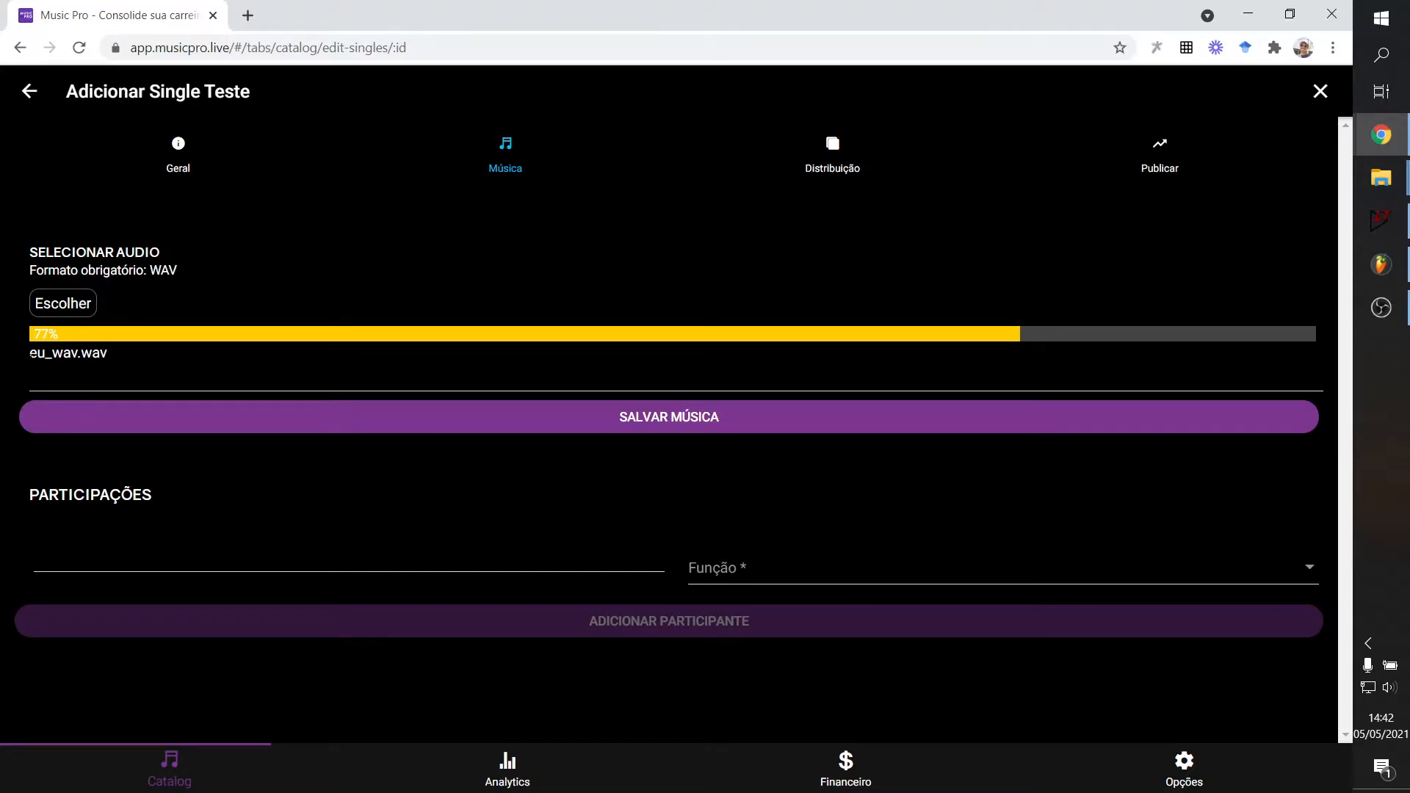
left_click_drag(37, 354, 64, 354)
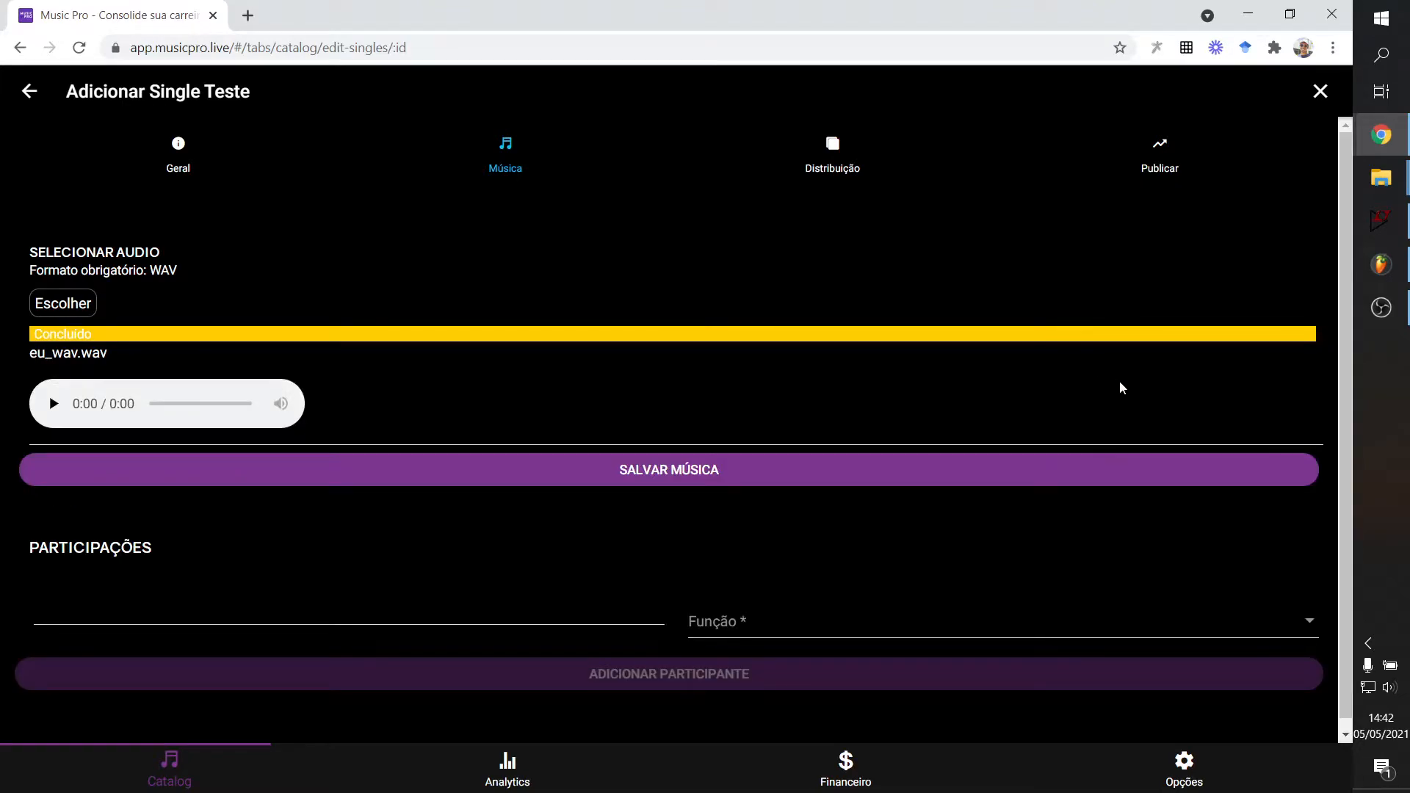
scroll(163, 334, "down", 1)
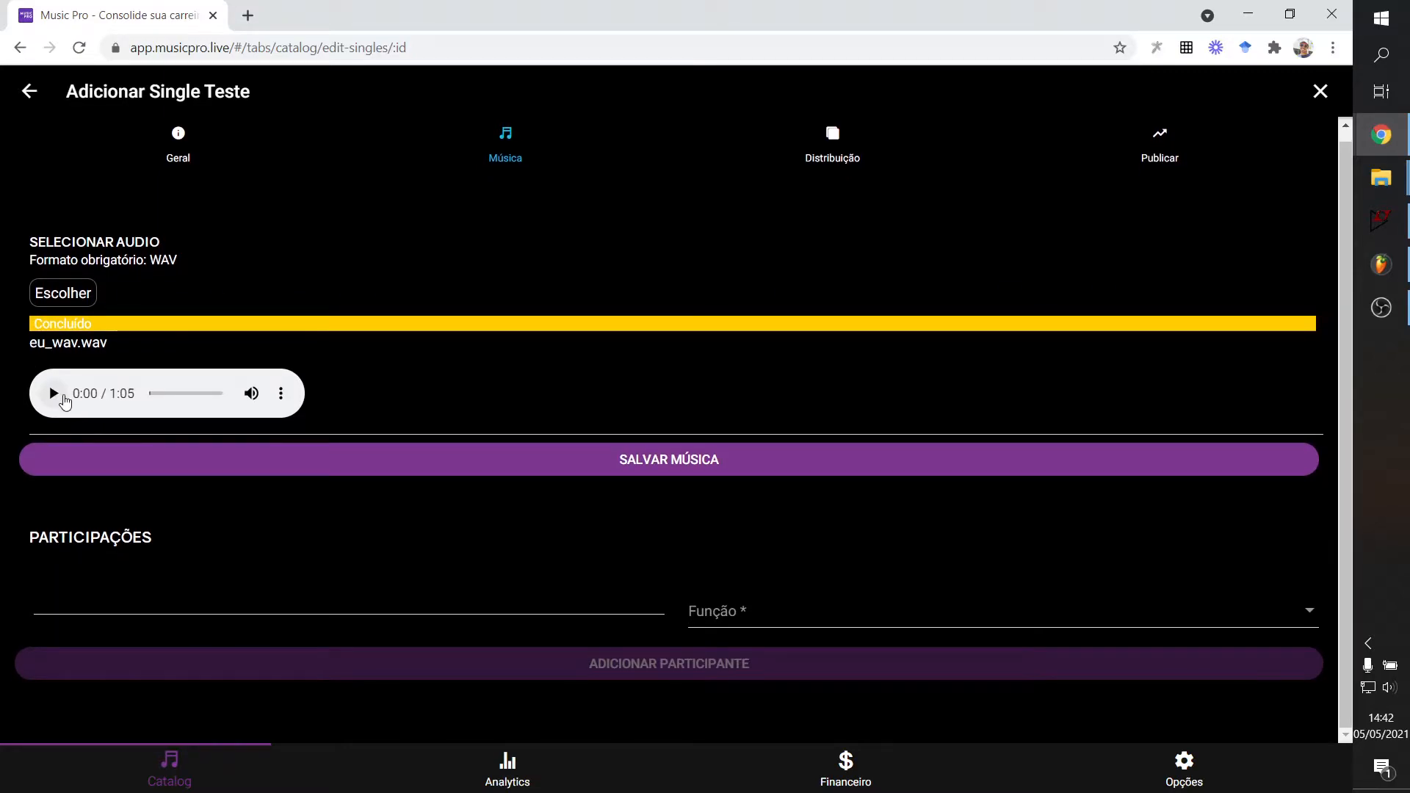
left_click(53, 395)
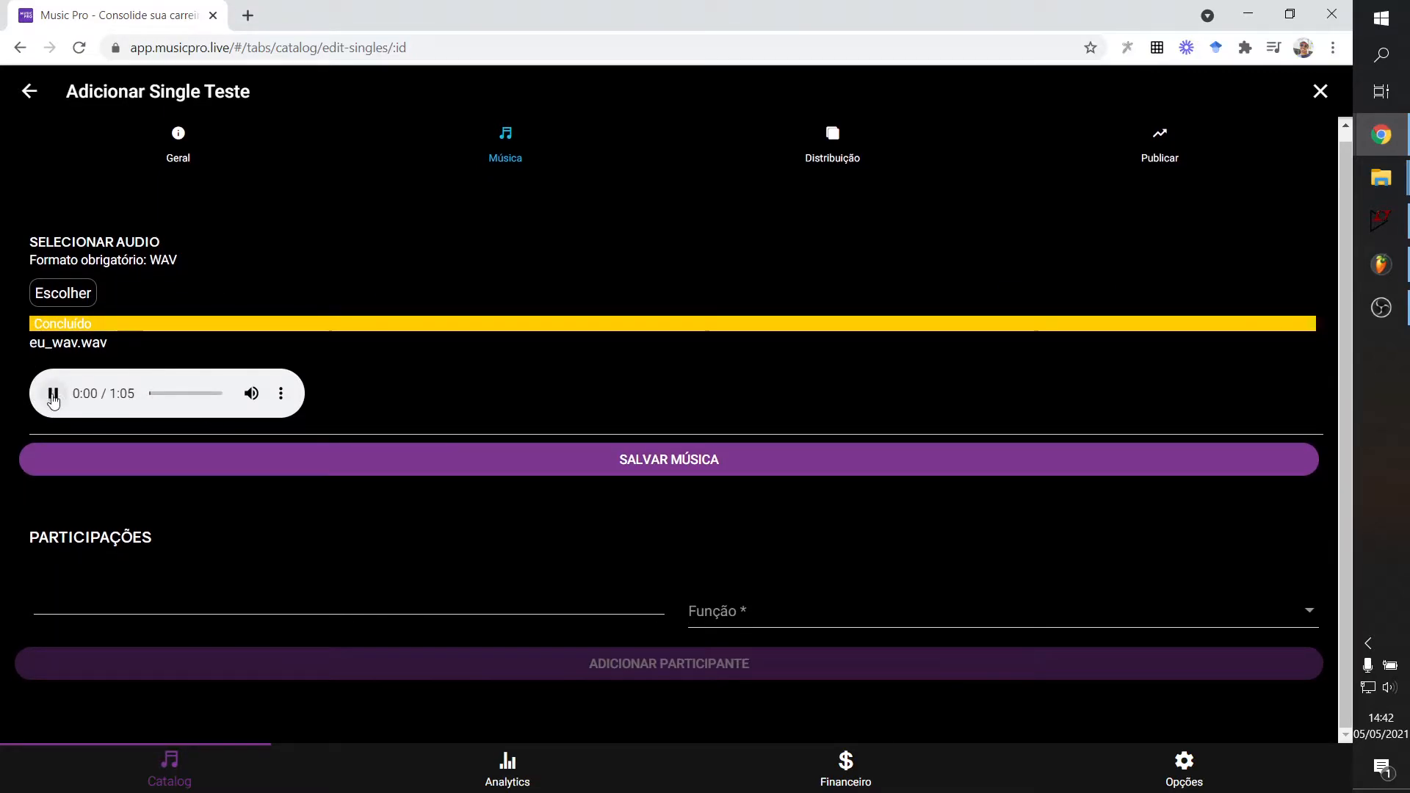
left_click(54, 396)
Add the participant's full name as a credit with the Interprete (Artista Principal) role.
left_click(230, 616)
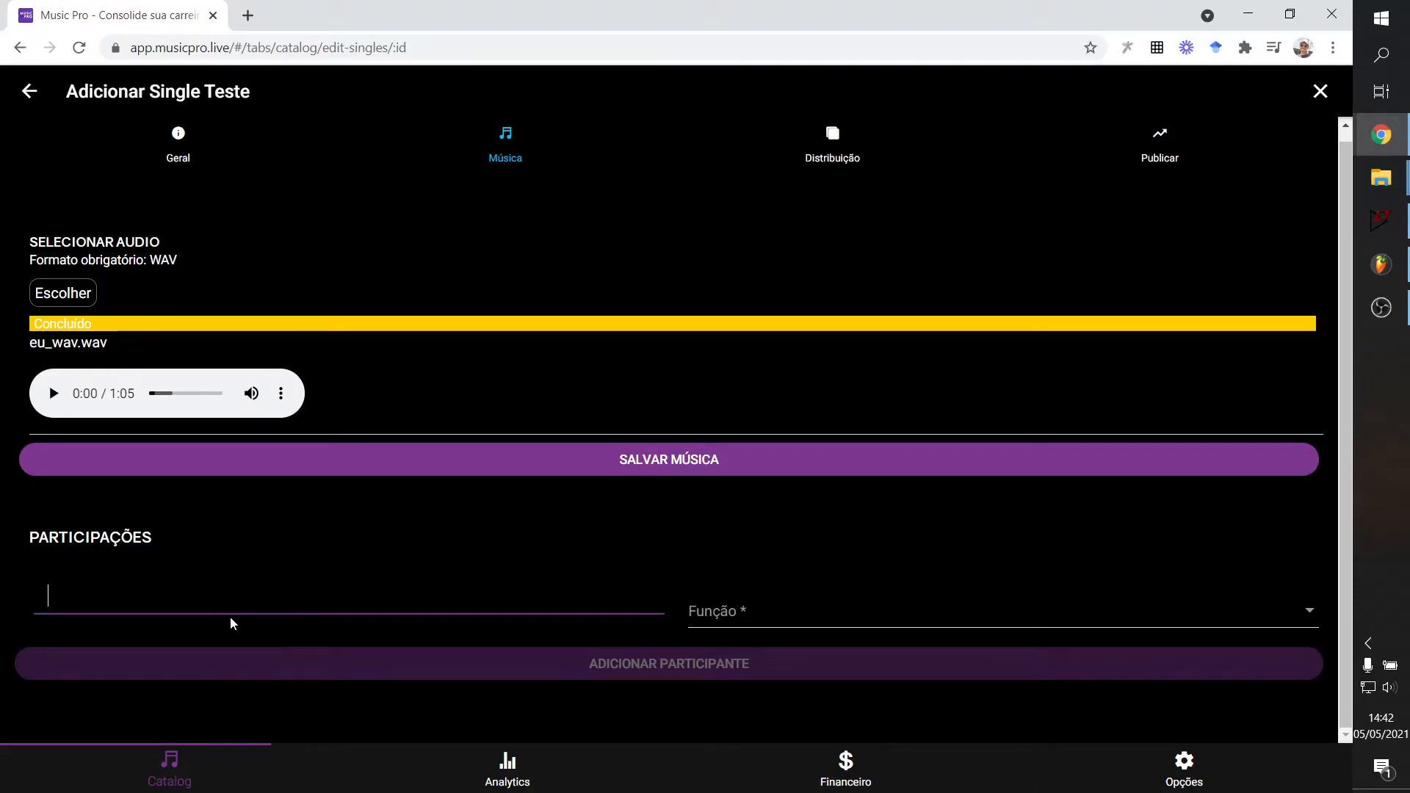
scroll(246, 591, "up", 1)
scroll(248, 597, "down", 1)
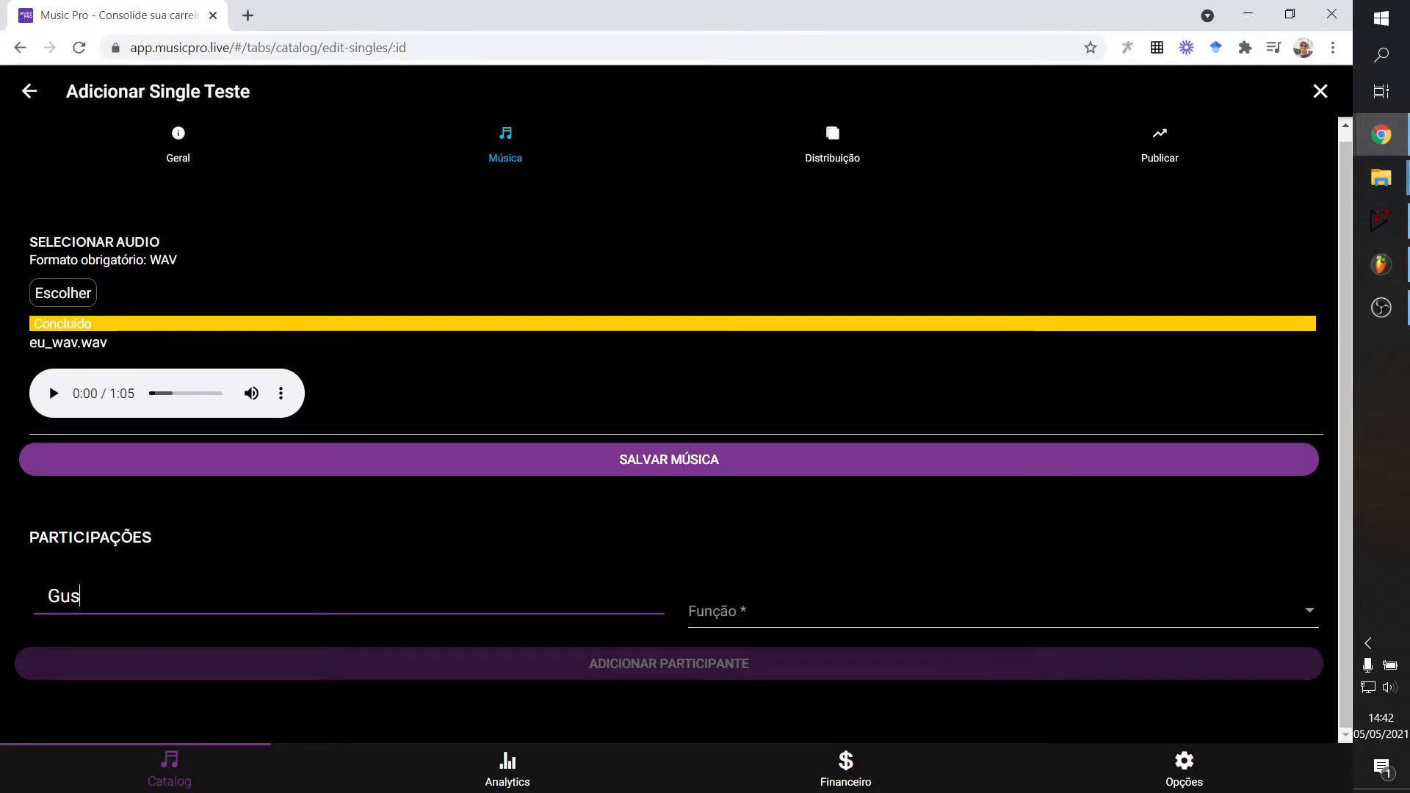
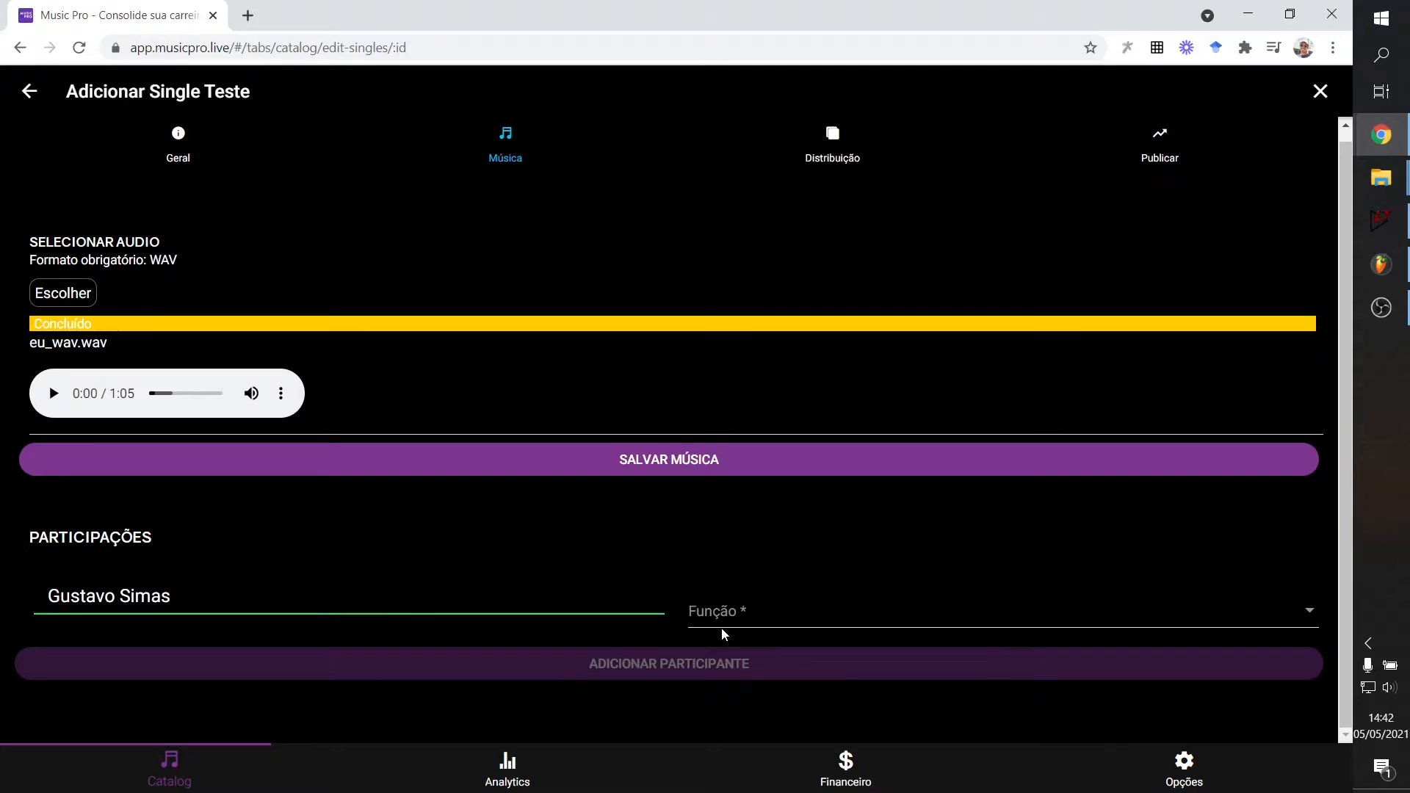
left_click(742, 623)
left_click(636, 348)
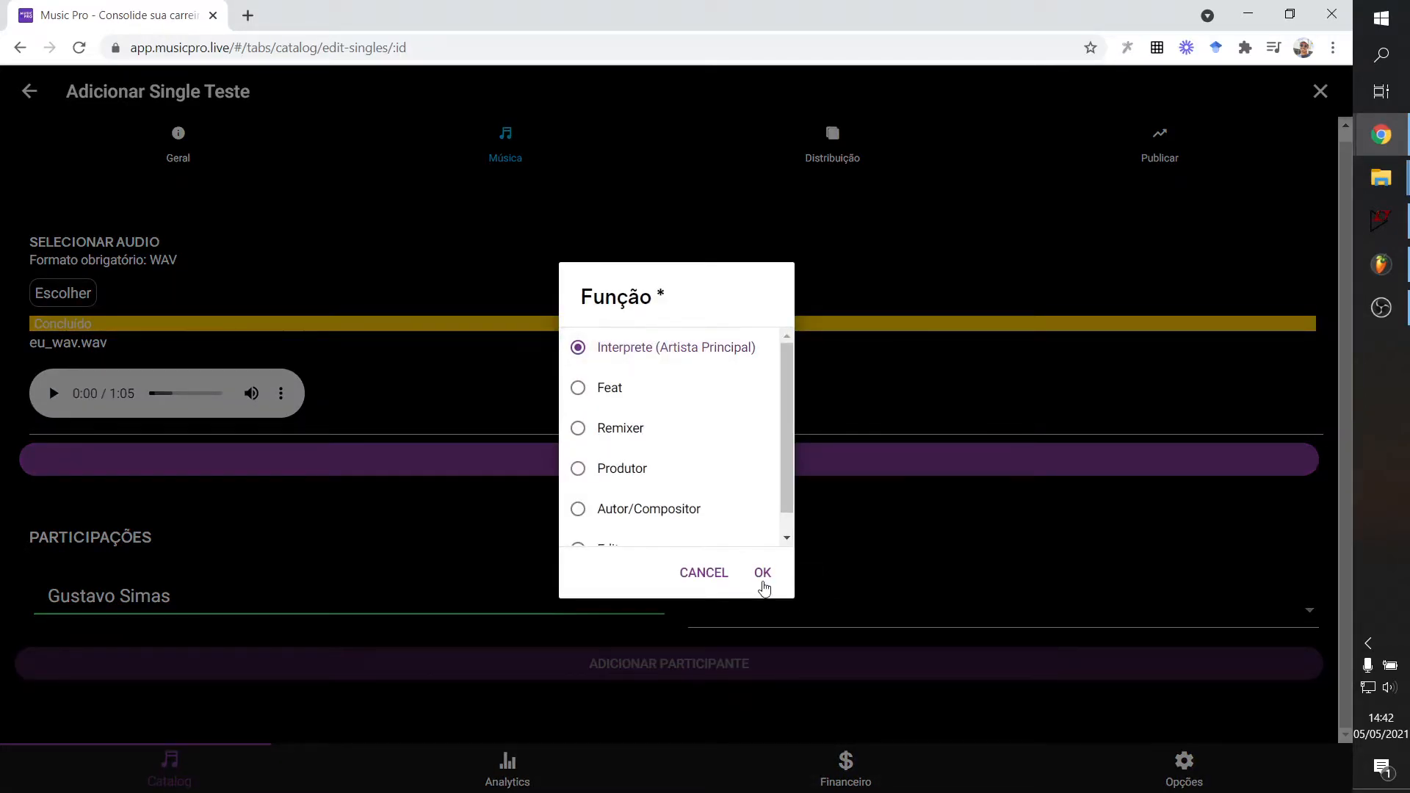
left_click(762, 575)
left_click(645, 667)
scroll(570, 537, "down", 1)
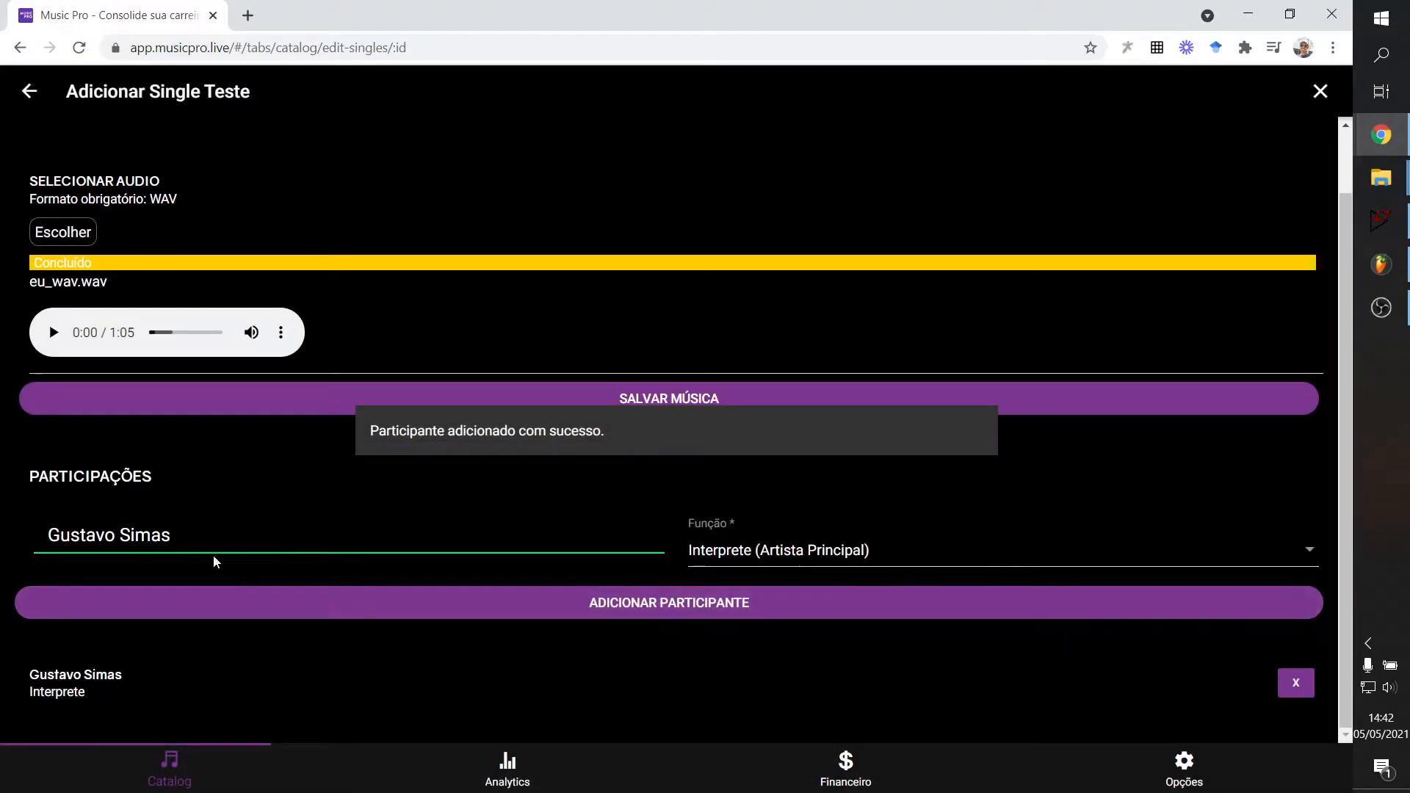
Submit the same participant again with the Autor/Compositor role.
left_click(733, 555)
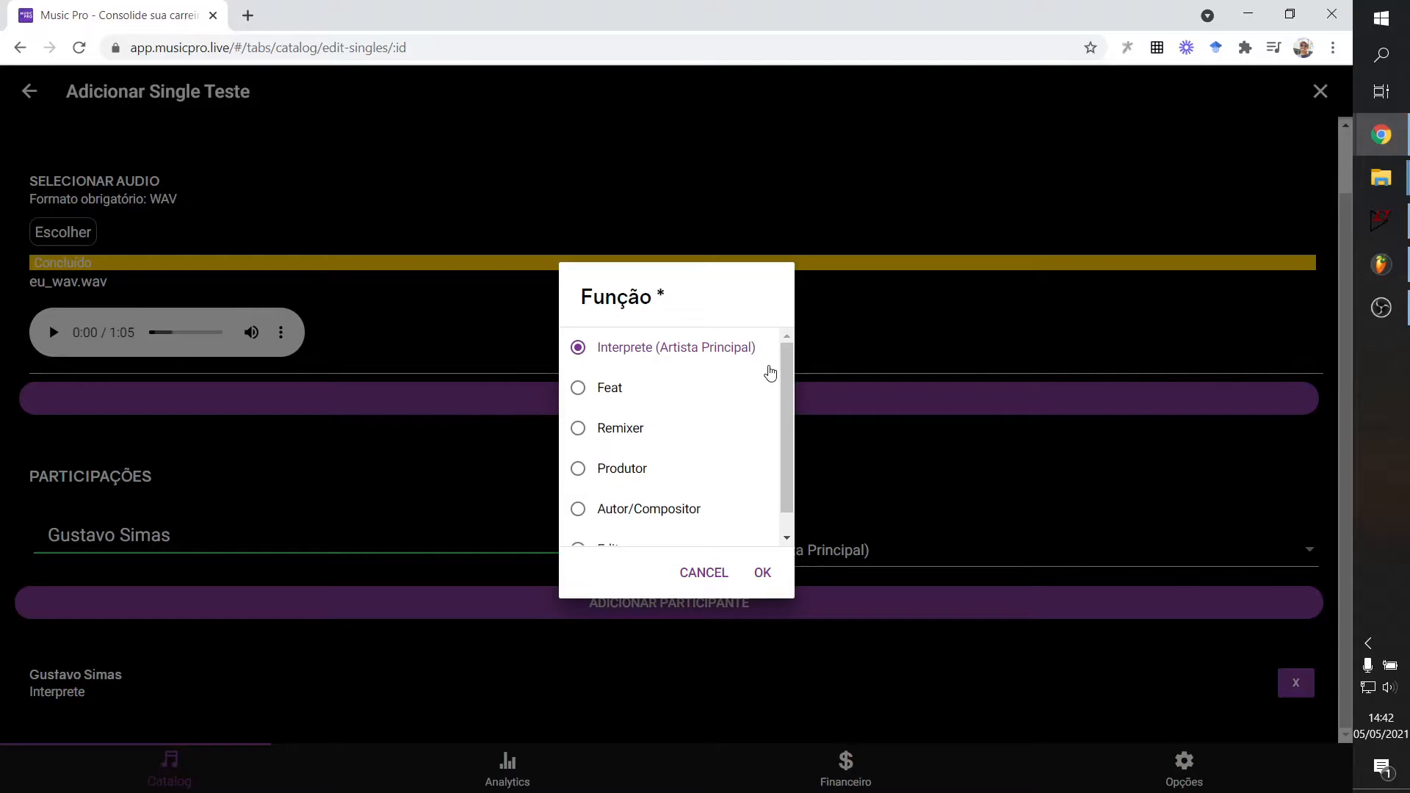
scroll(598, 484, "down", 1)
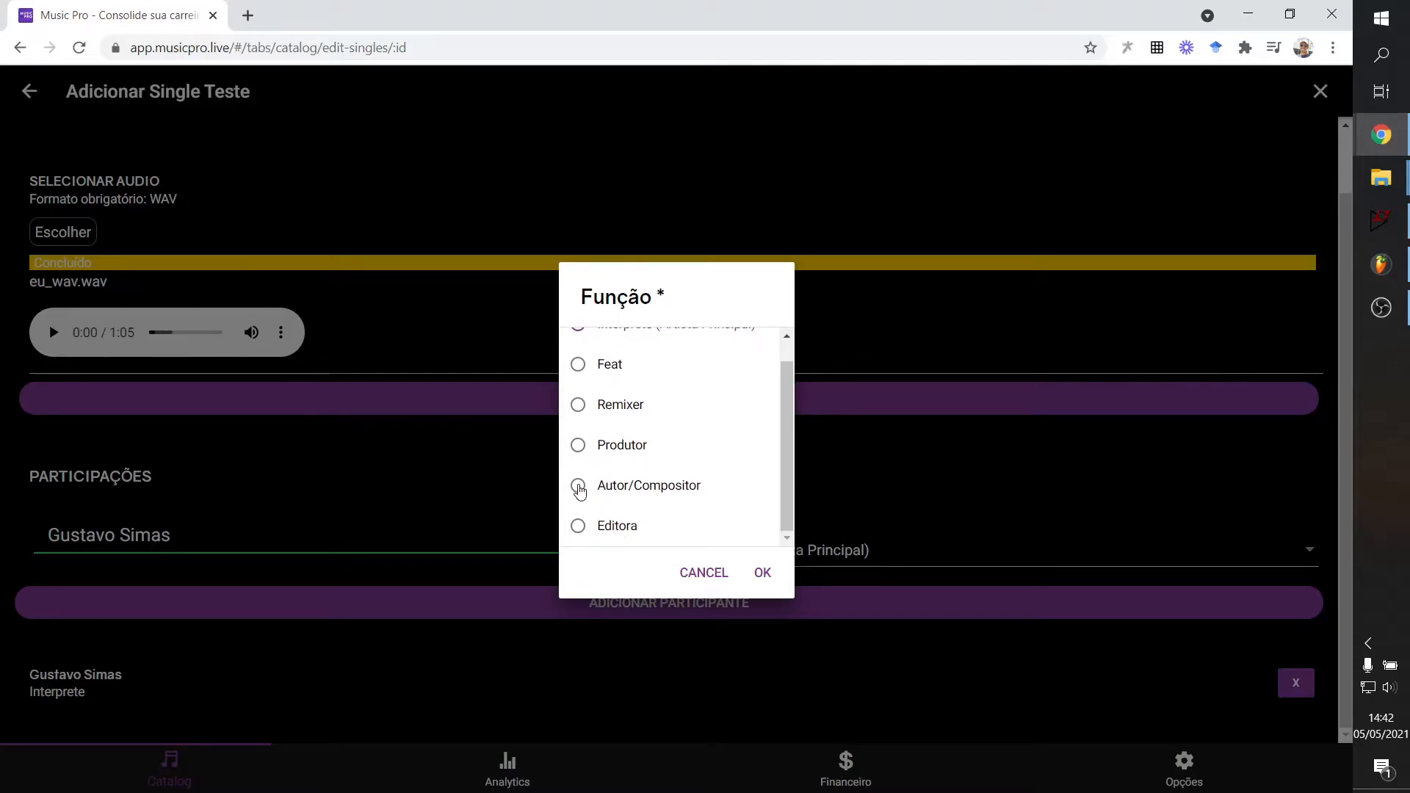
left_click(577, 485)
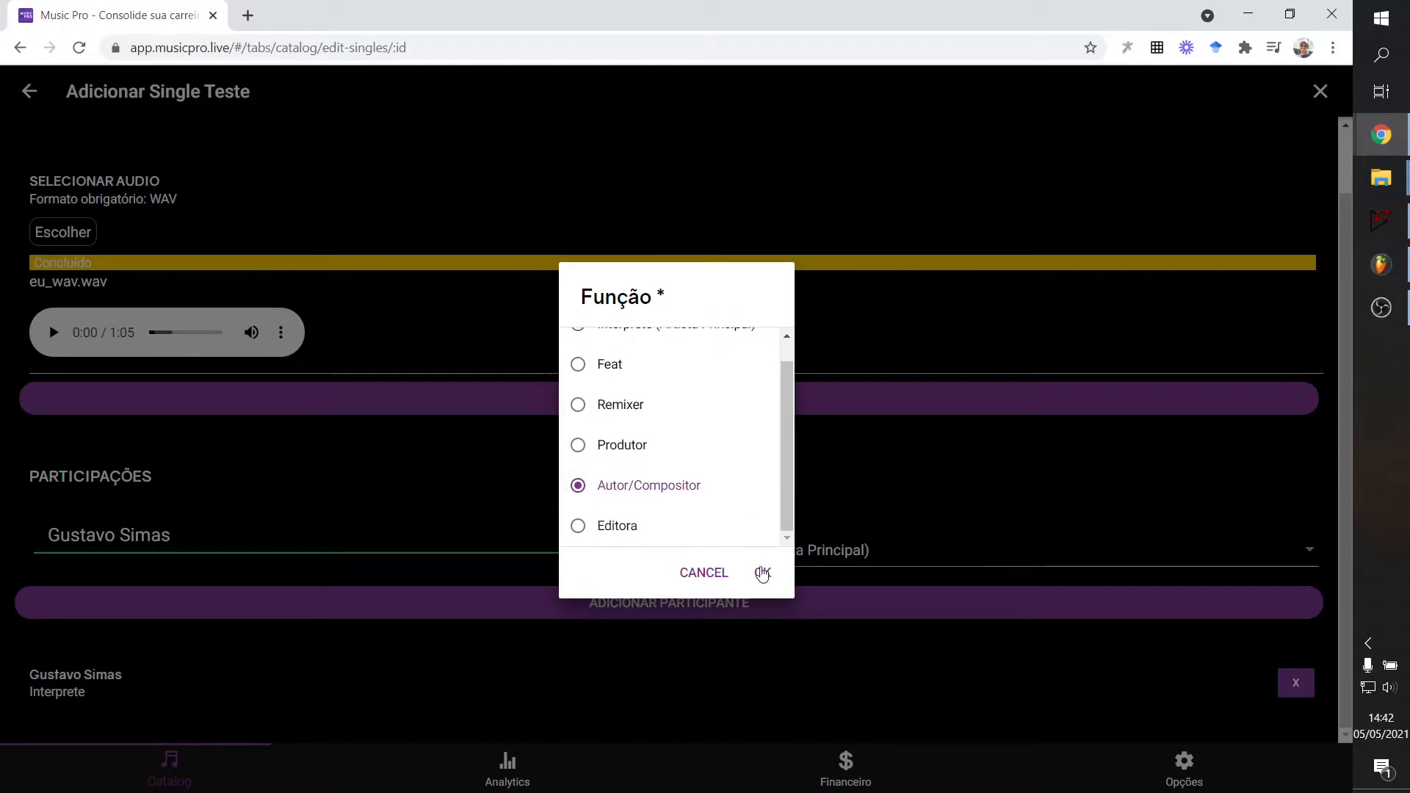
left_click(760, 572)
left_click(689, 604)
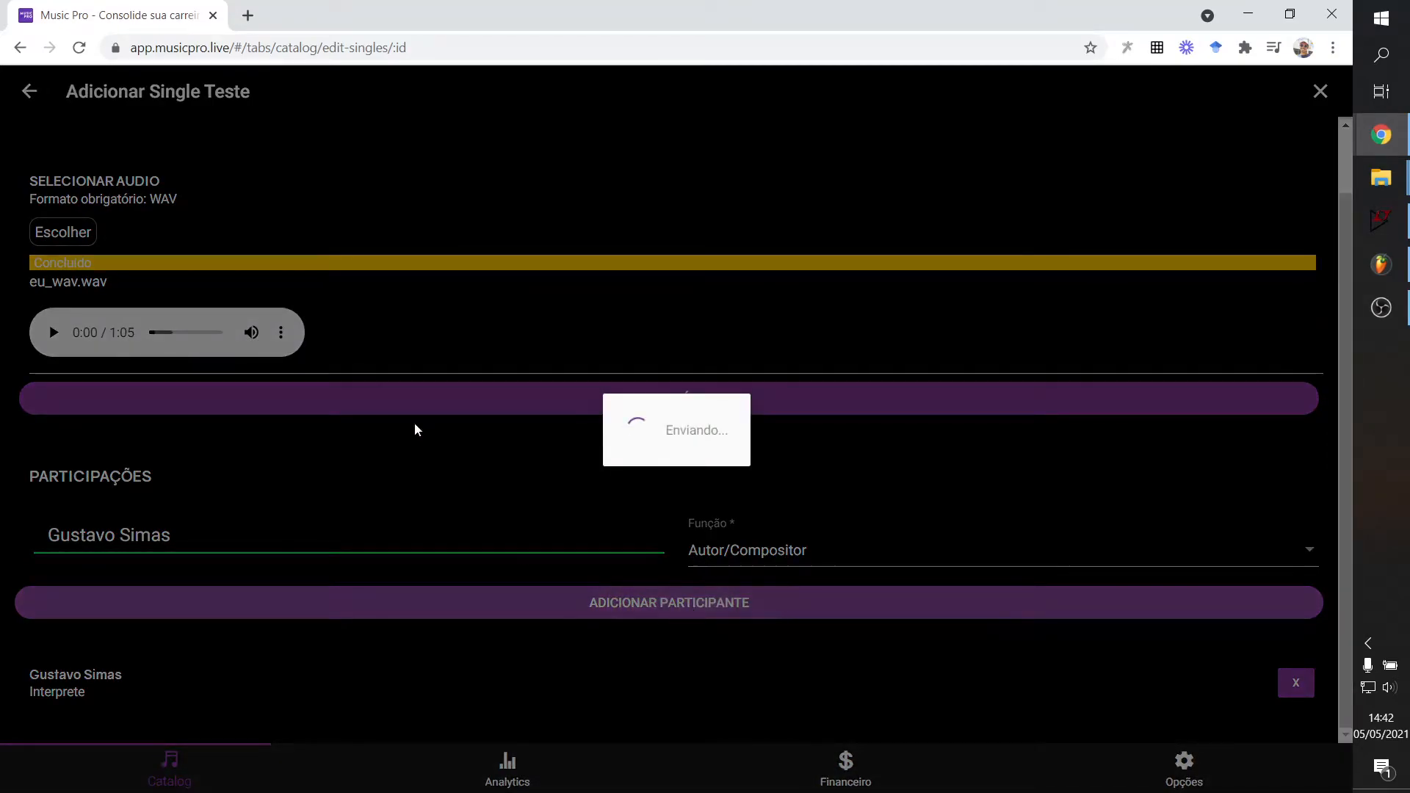
Look at the Feat and Interprete roles, then cancel, keeping Autor/Compositor selected.
left_click(769, 559)
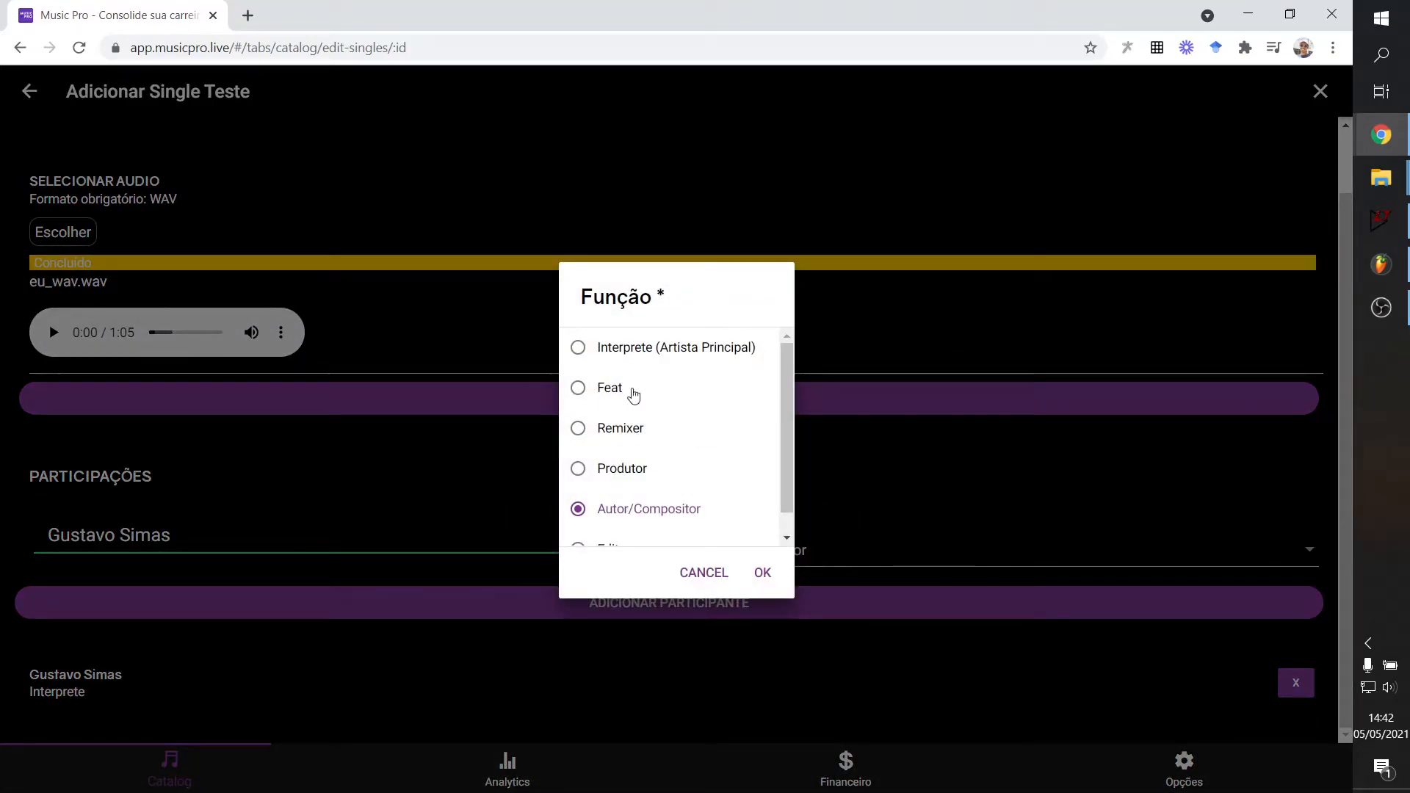
scroll(588, 397, "down", 1)
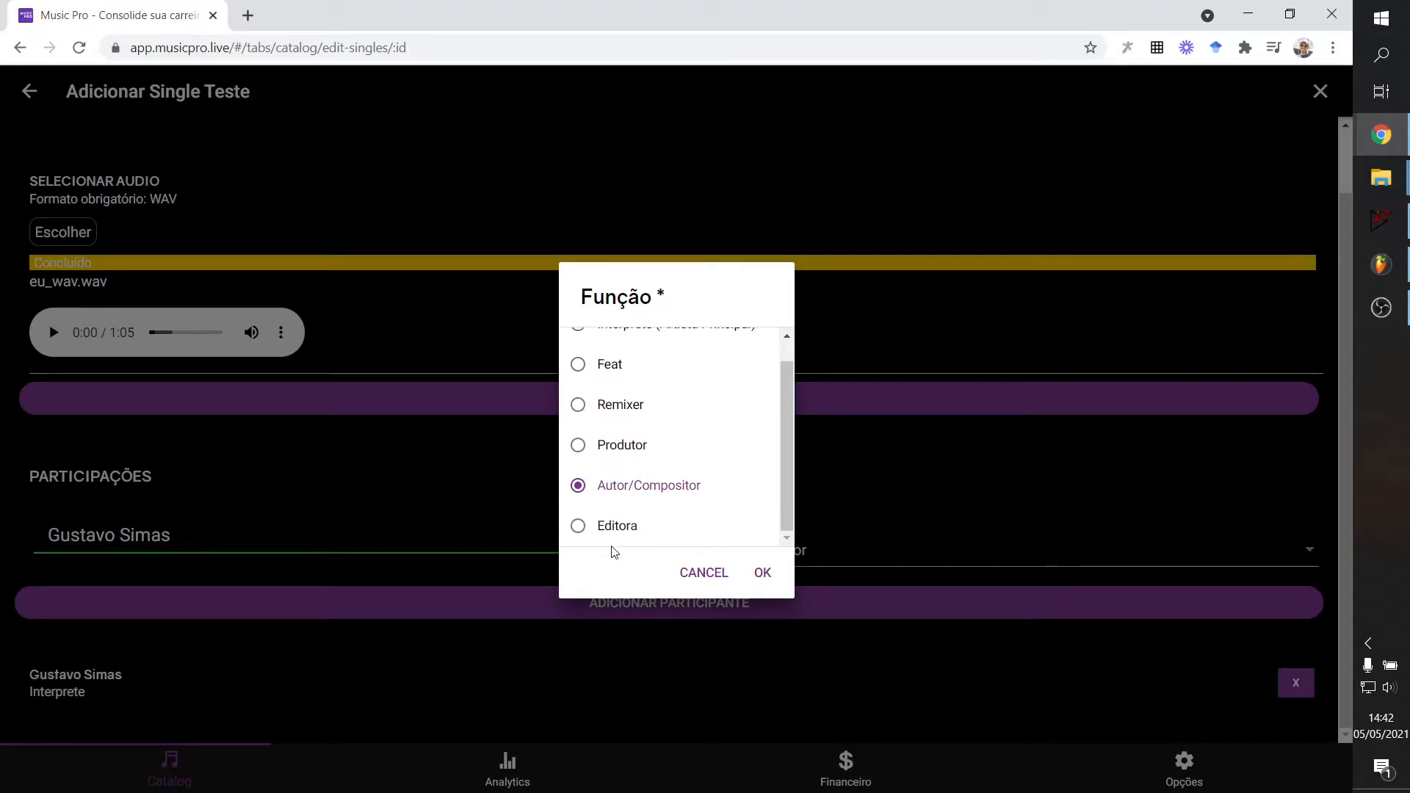
scroll(661, 544, "up", 1)
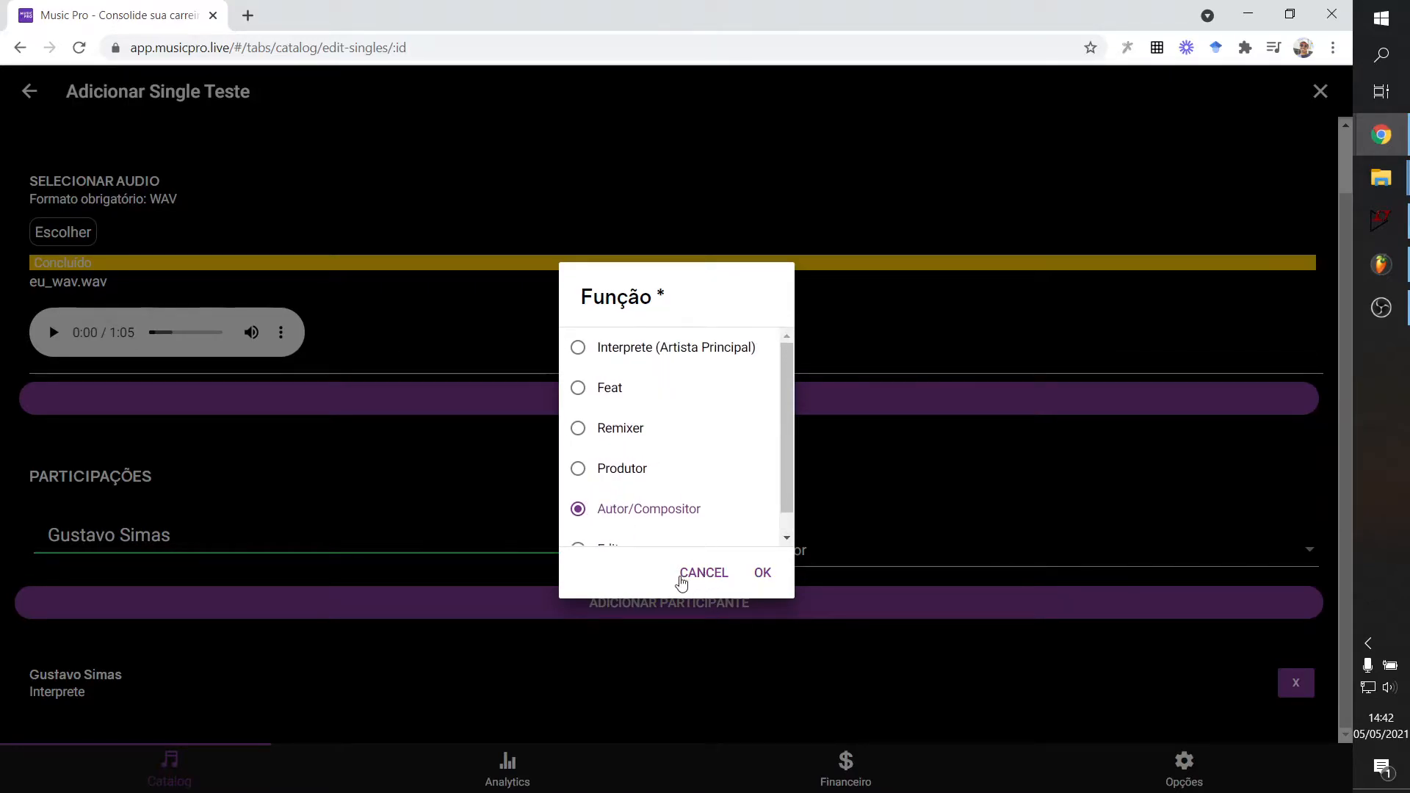
scroll(613, 461, "down", 1)
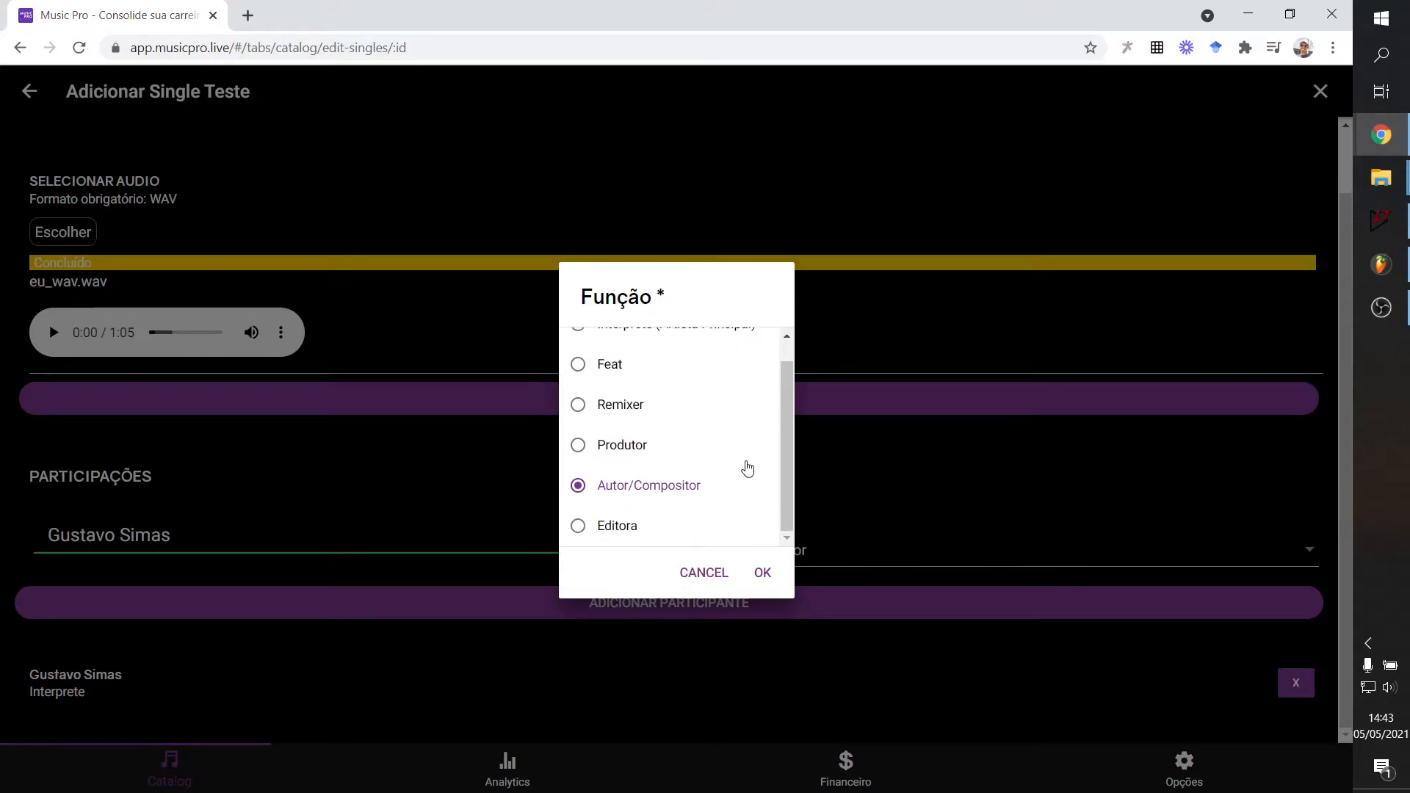
scroll(747, 462, "up", 1)
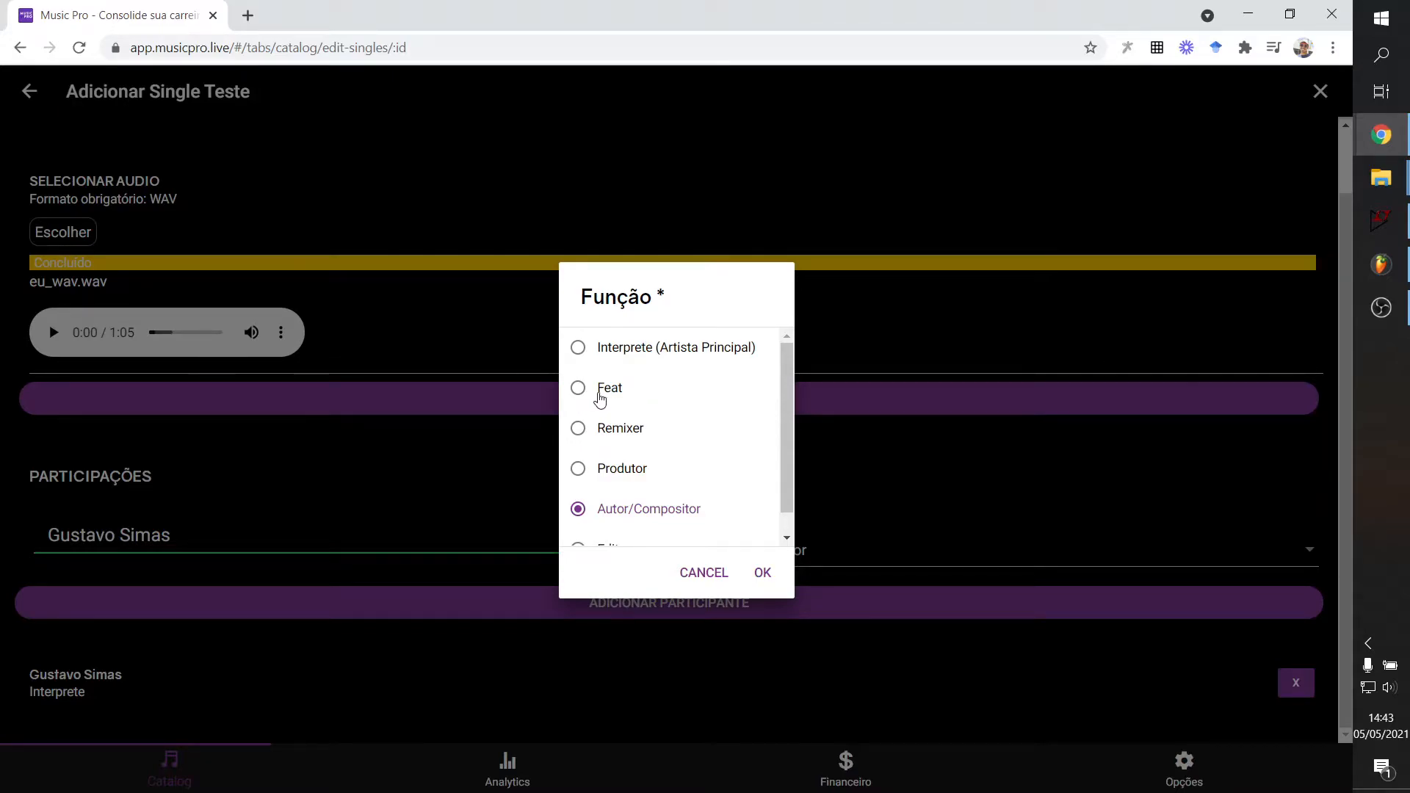
left_click(577, 388)
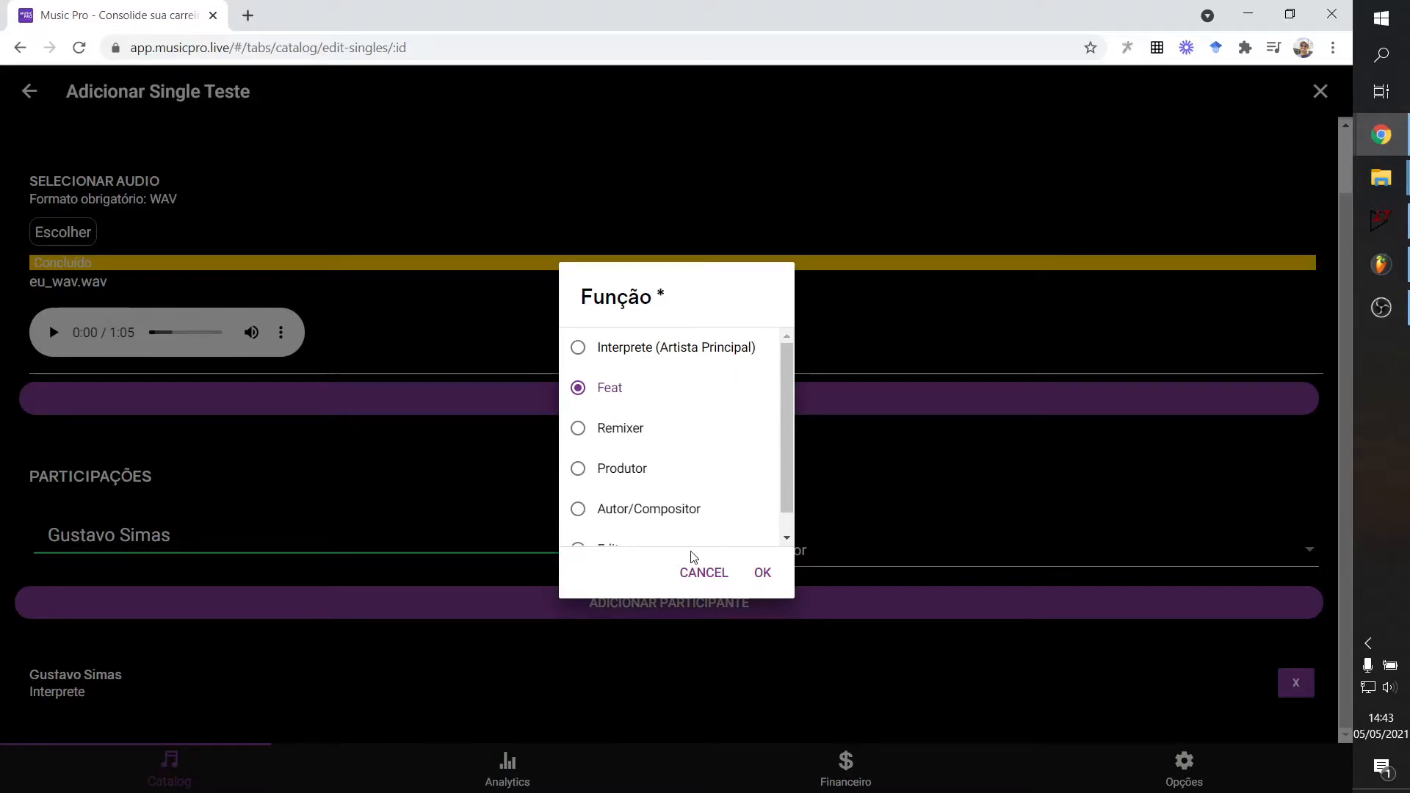
left_click(714, 583)
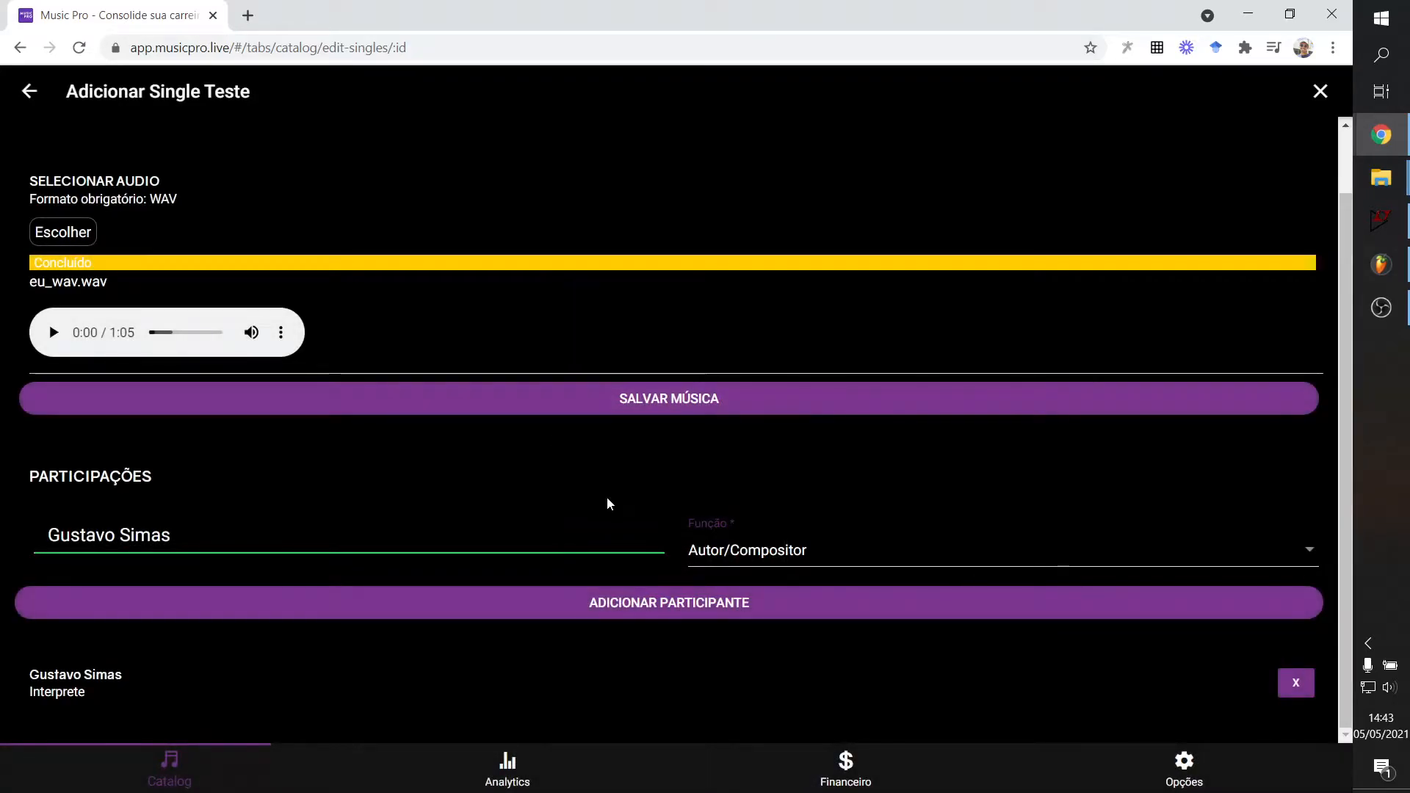
left_click(679, 550)
left_click(584, 351)
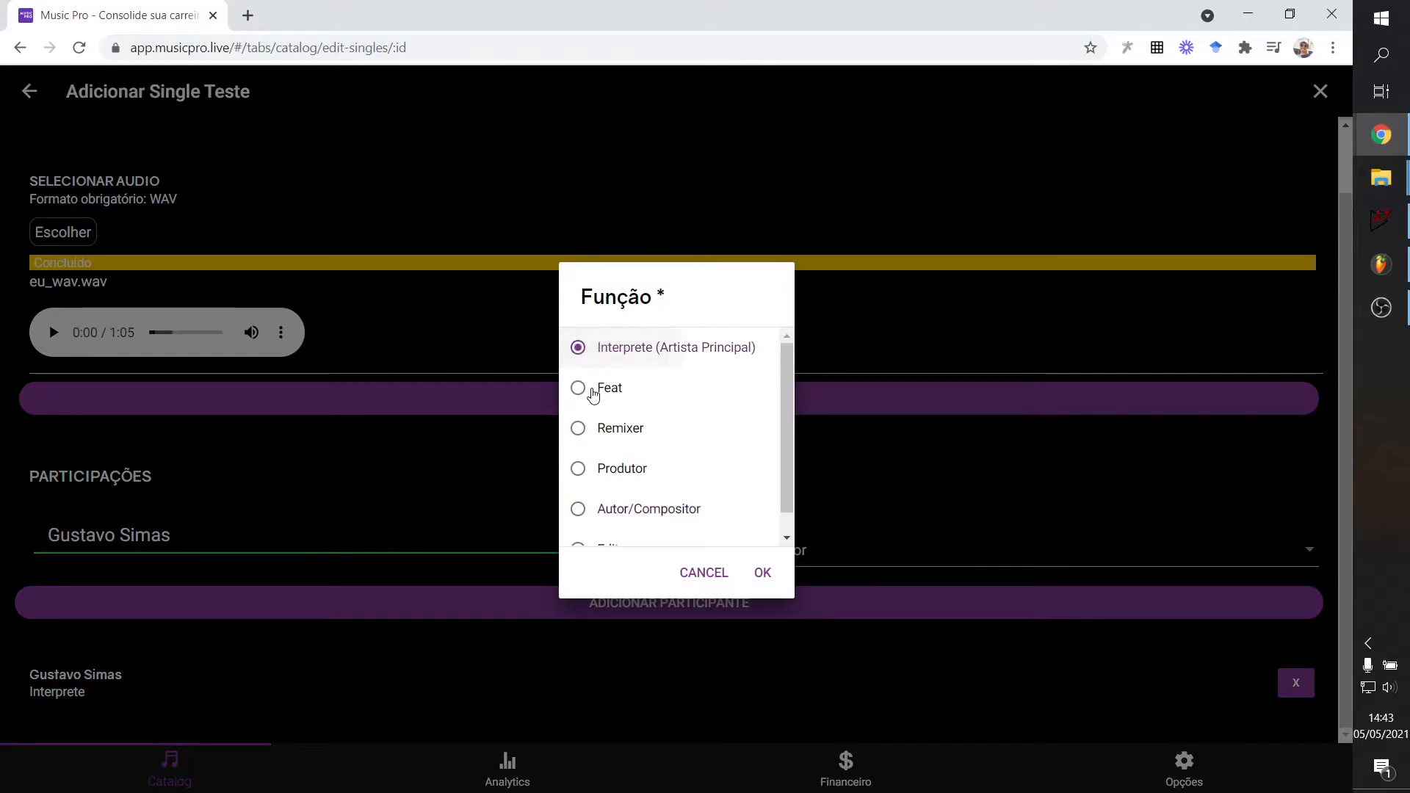
left_click(587, 389)
left_click(704, 573)
Enable Realizar Distribuição Digital and review the MusicPro and Original Boca packages.
scroll(338, 359, "up", 1)
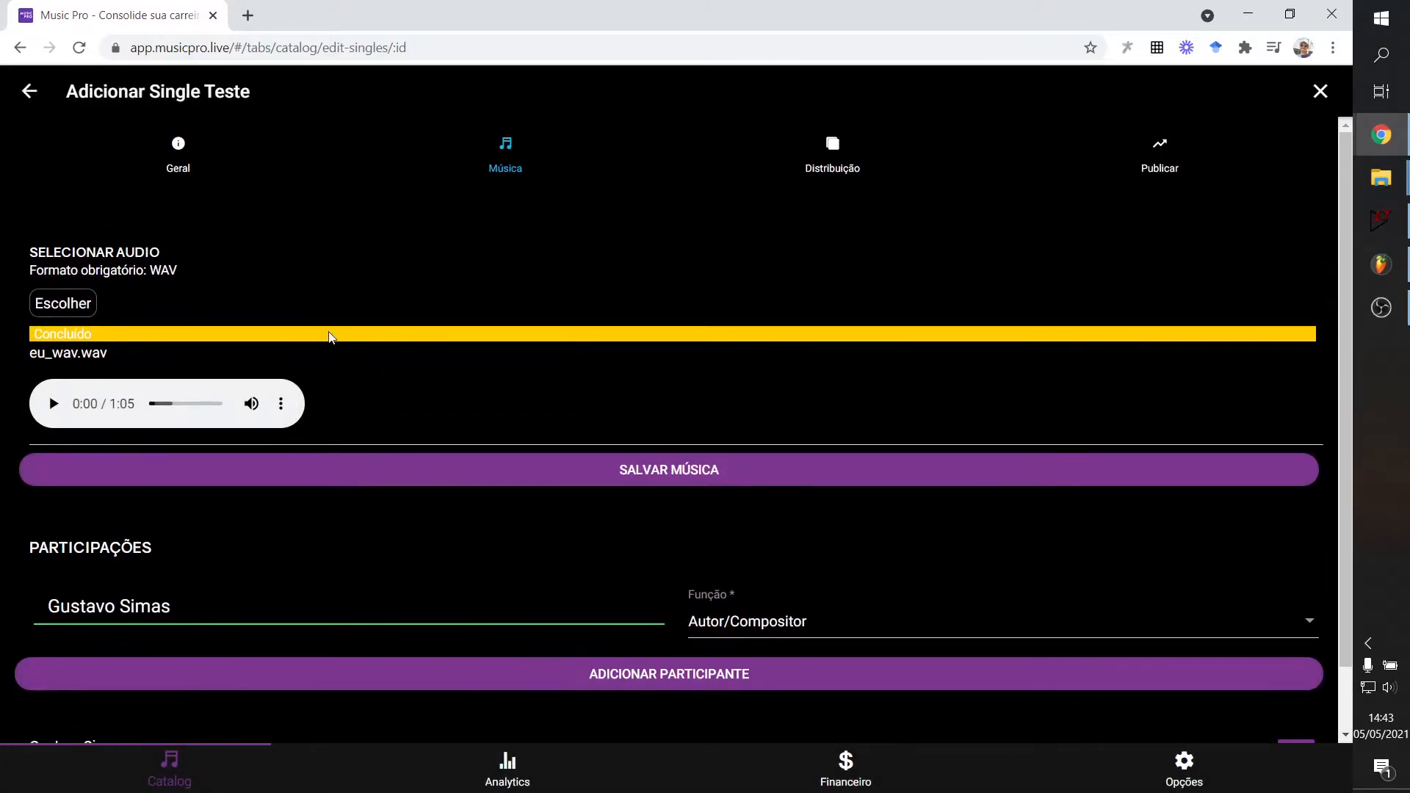
left_click(827, 145)
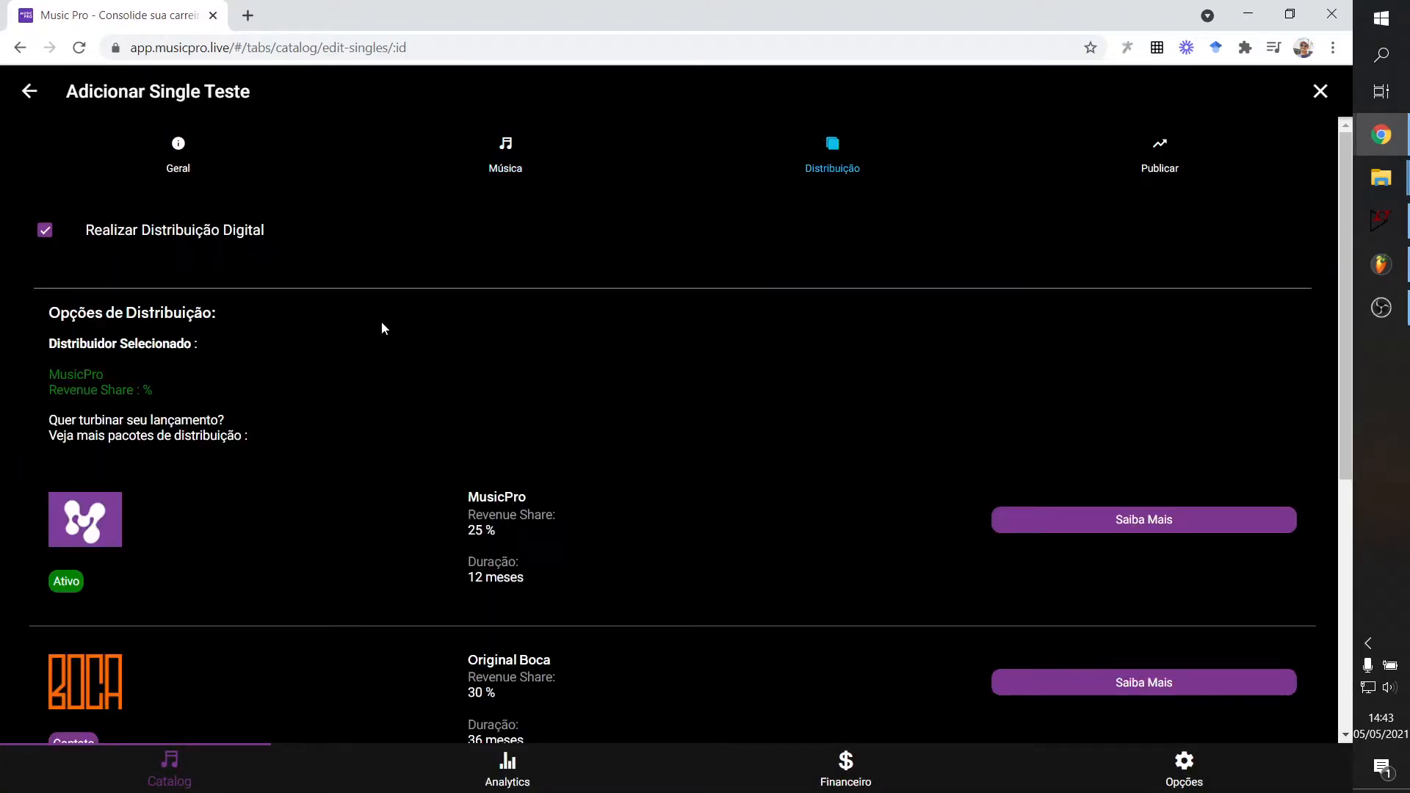
left_click(43, 234)
left_click(46, 232)
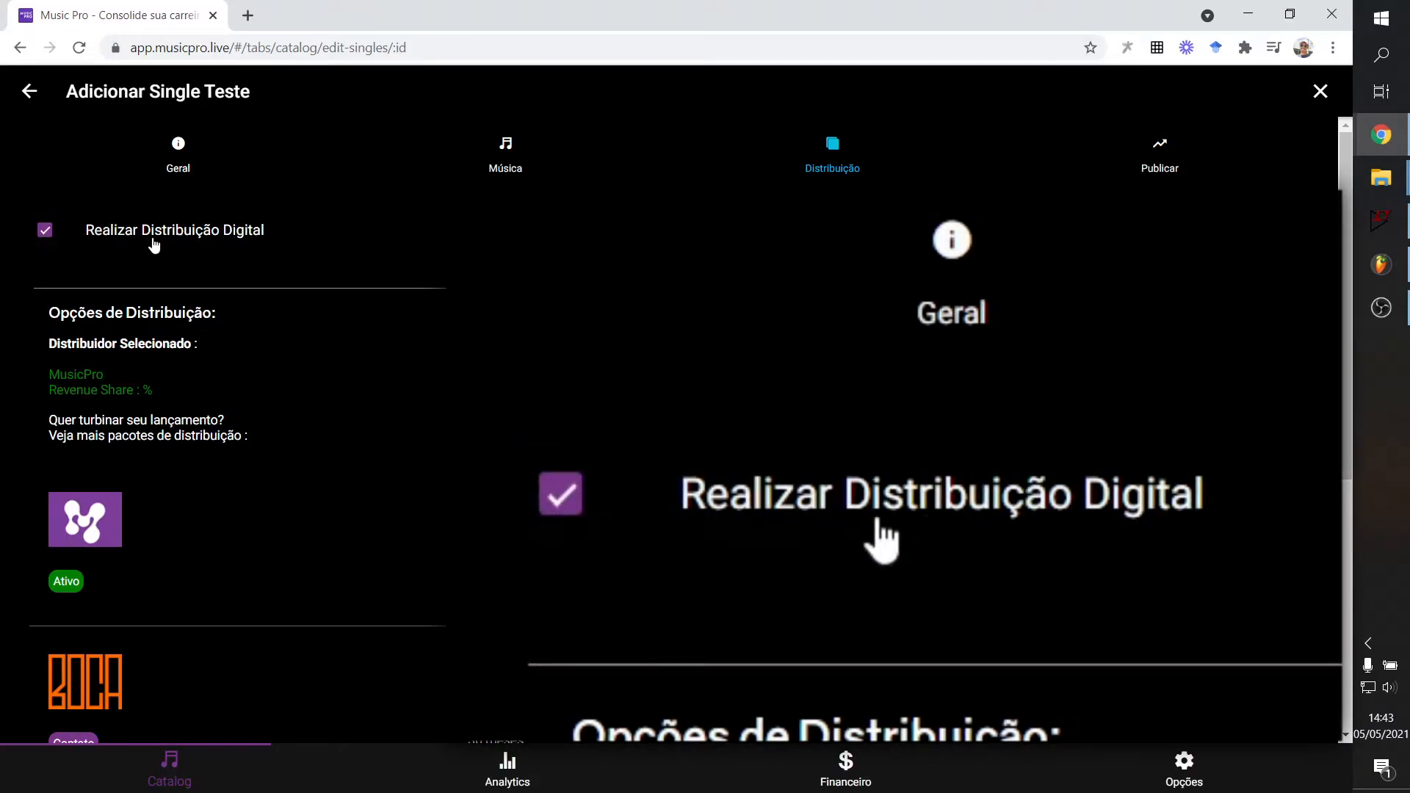
left_click(47, 231)
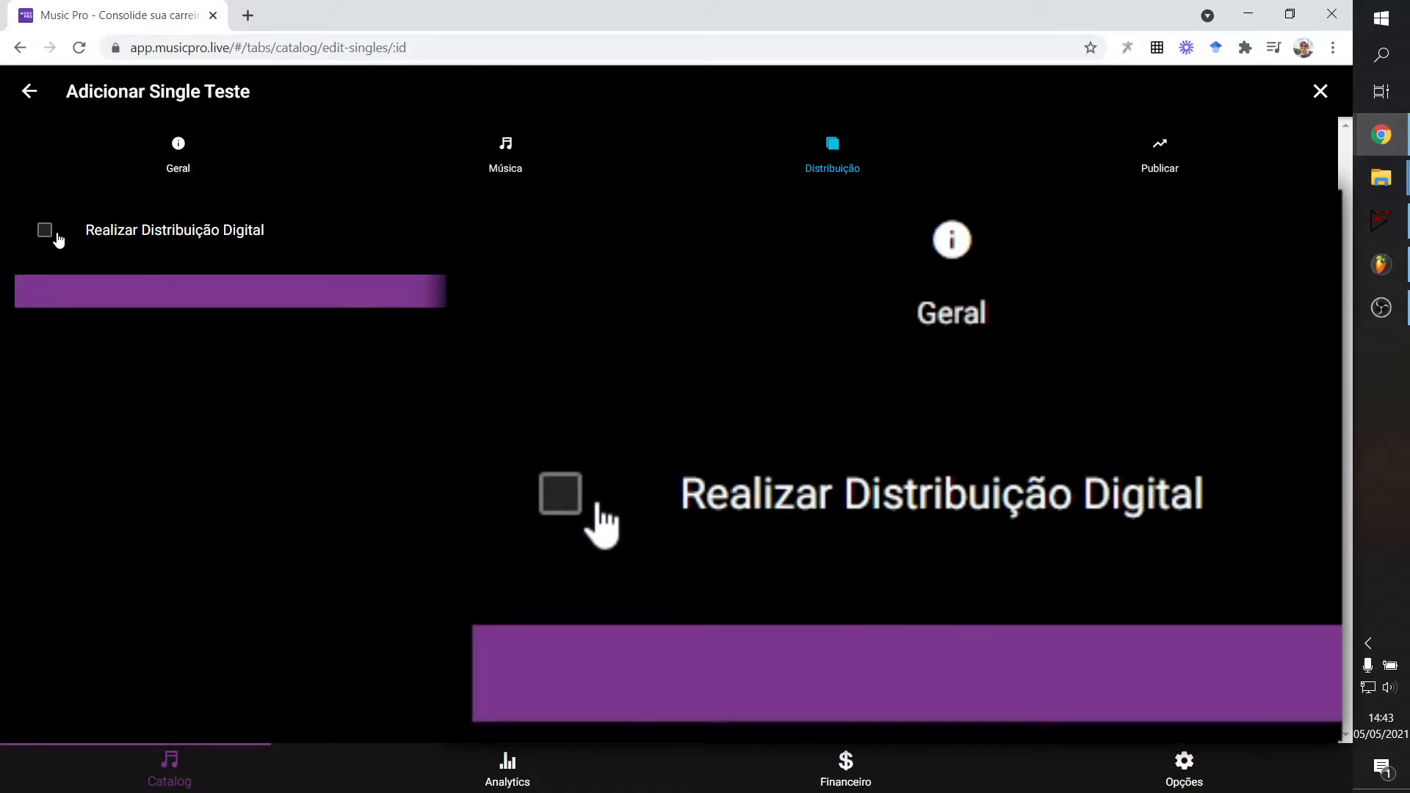
left_click(50, 231)
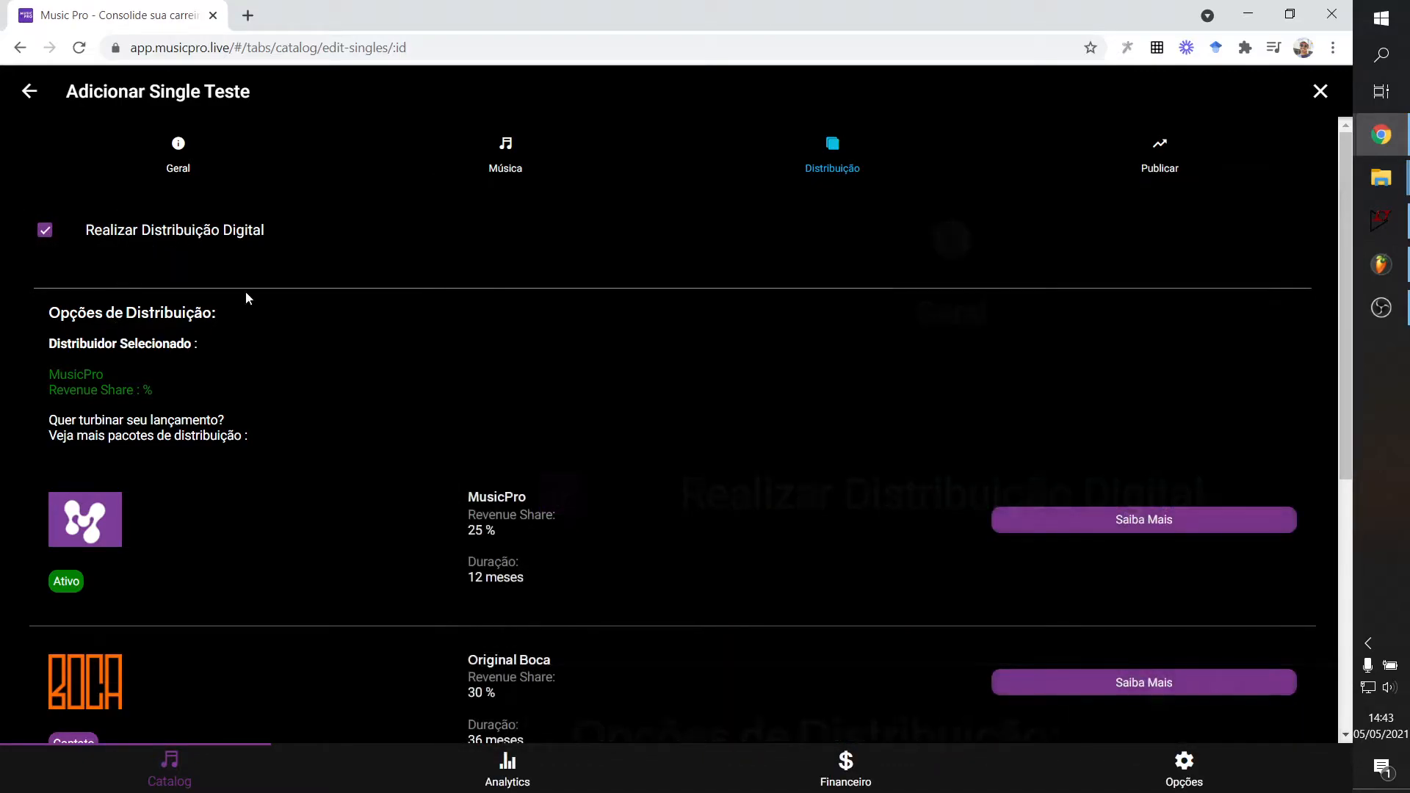
scroll(237, 378, "down", 1)
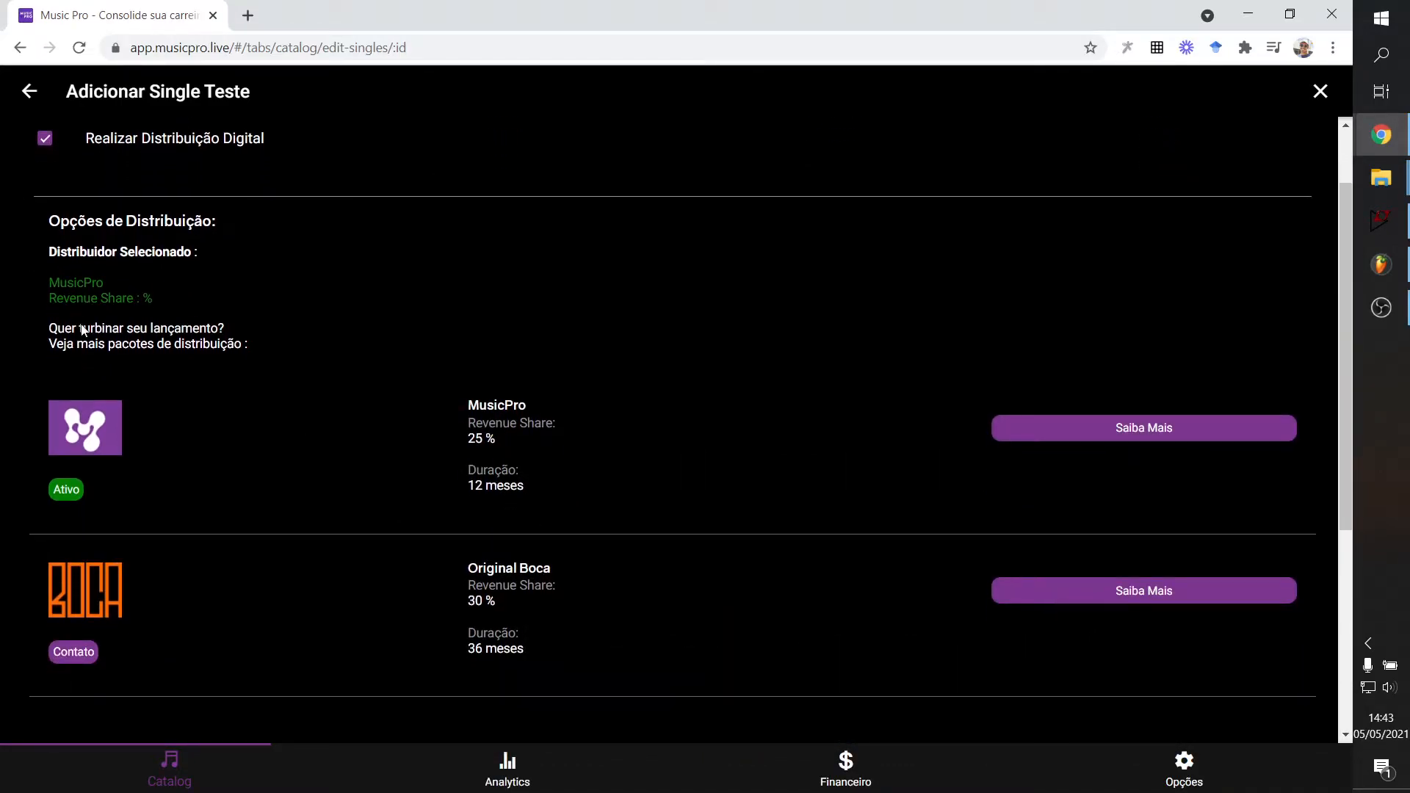
scroll(125, 426, "down", 1)
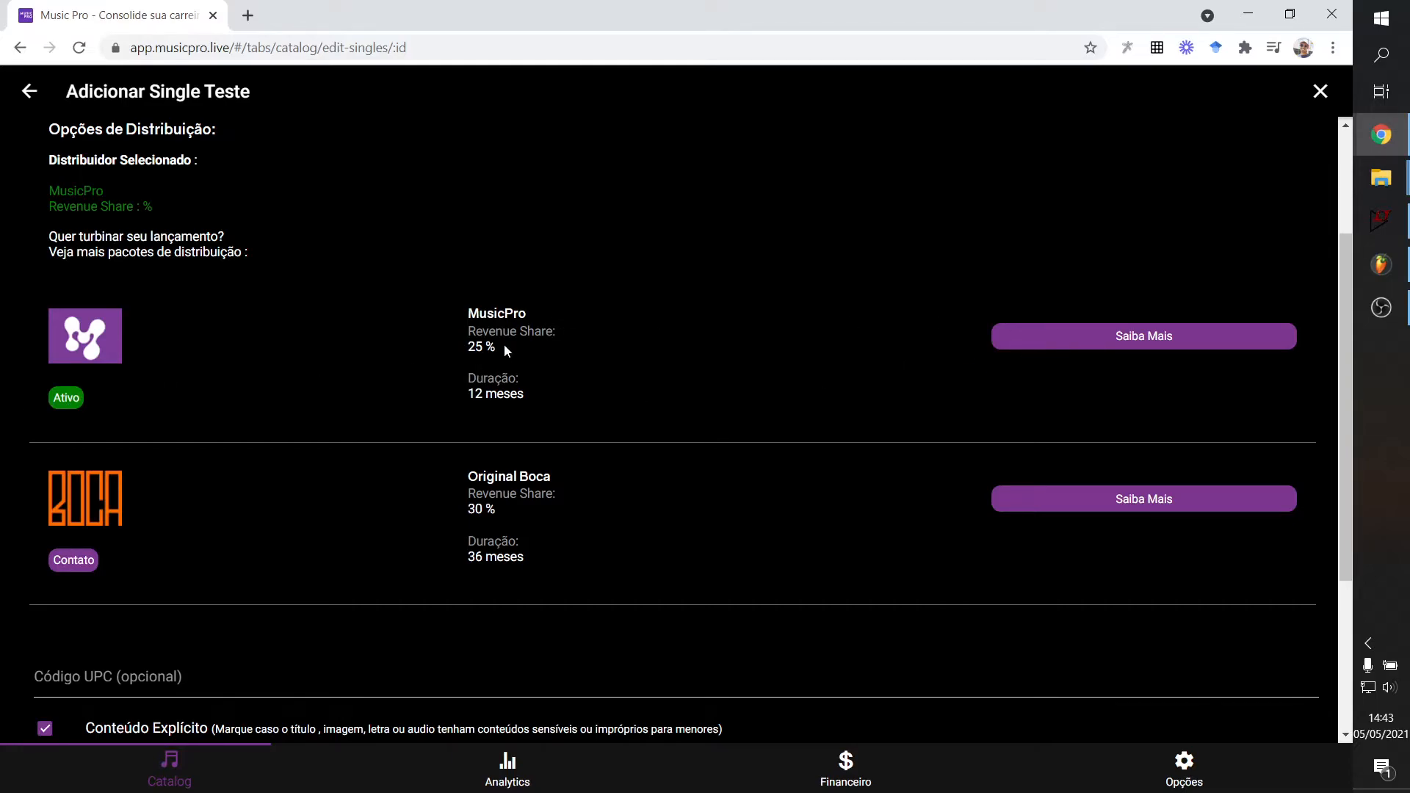
left_click(1090, 336)
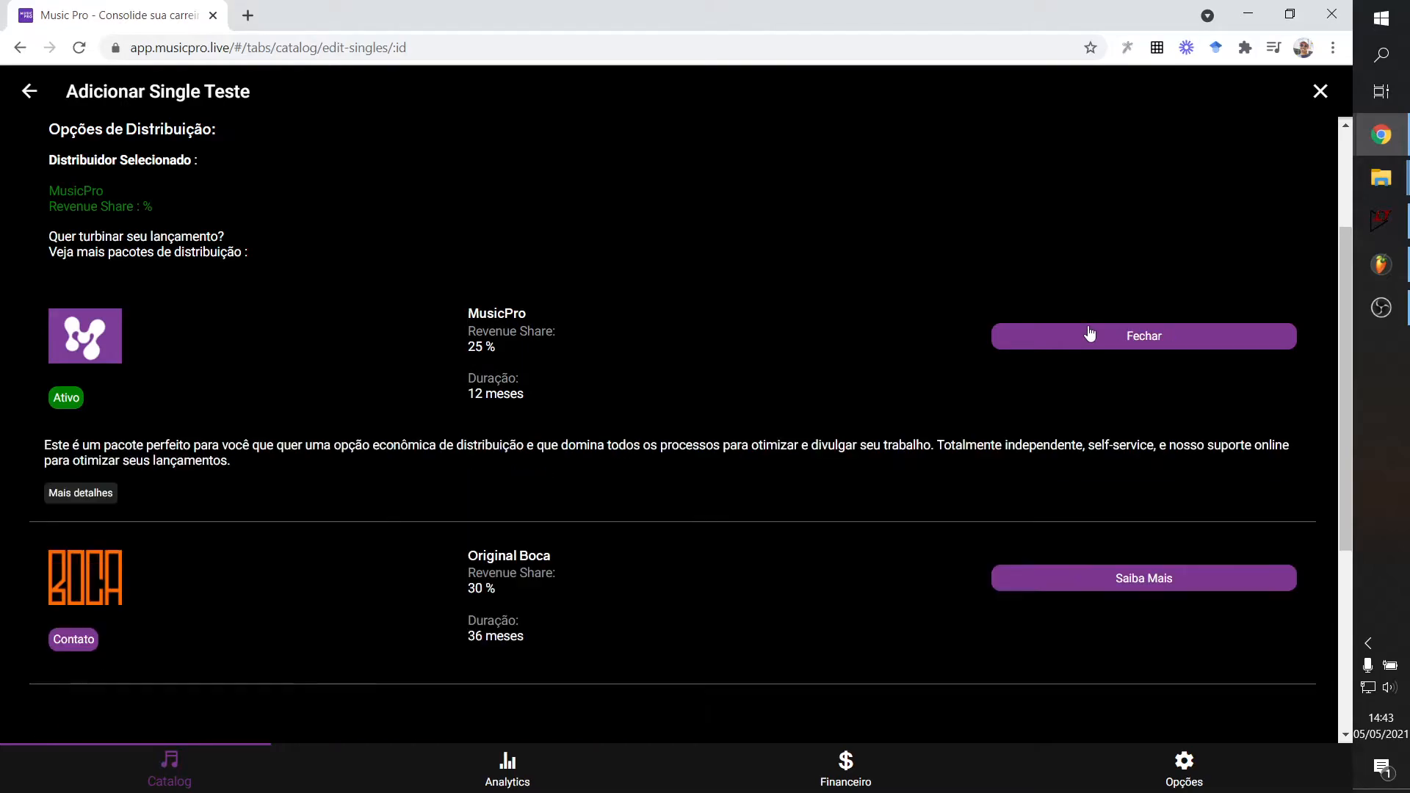
scroll(488, 306, "down", 2)
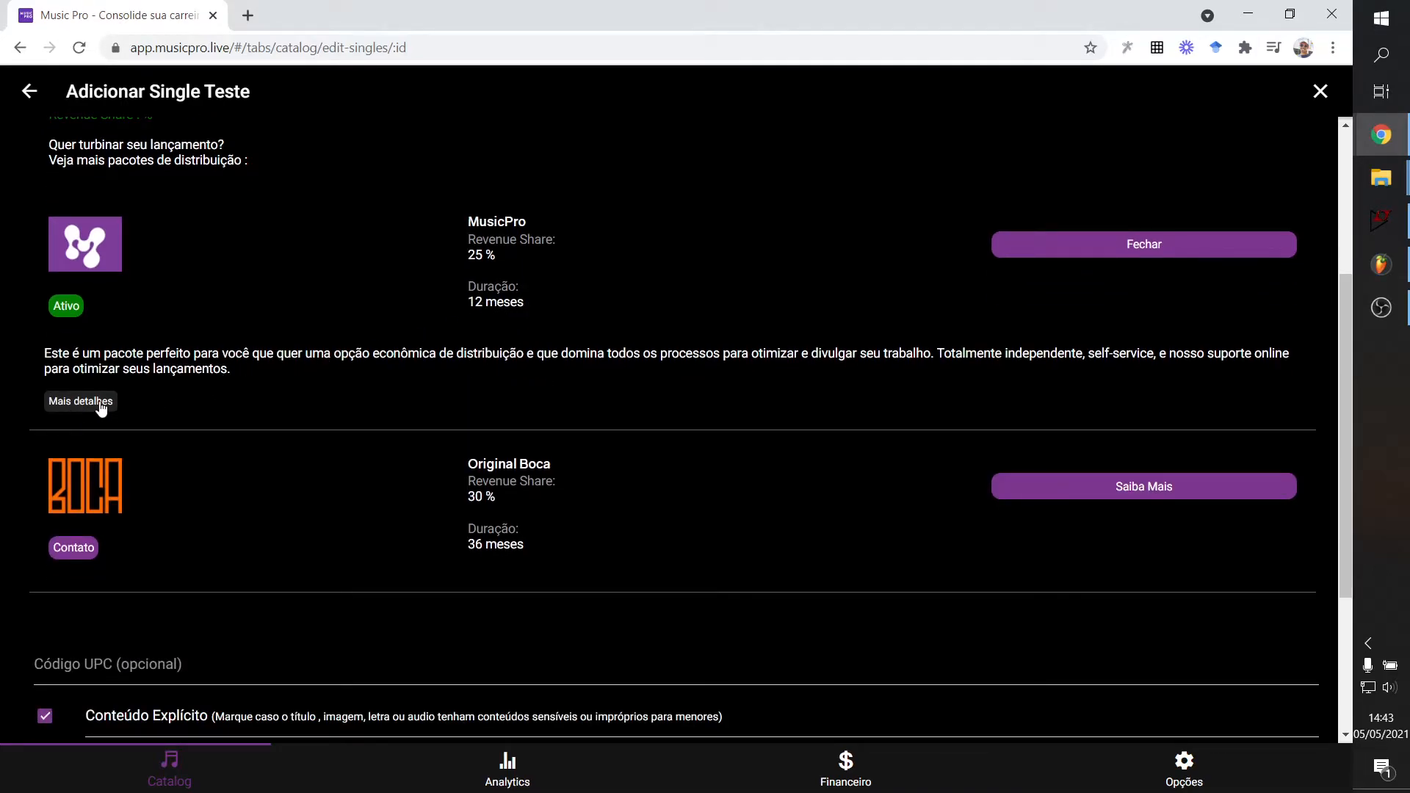
scroll(101, 408, "down", 3)
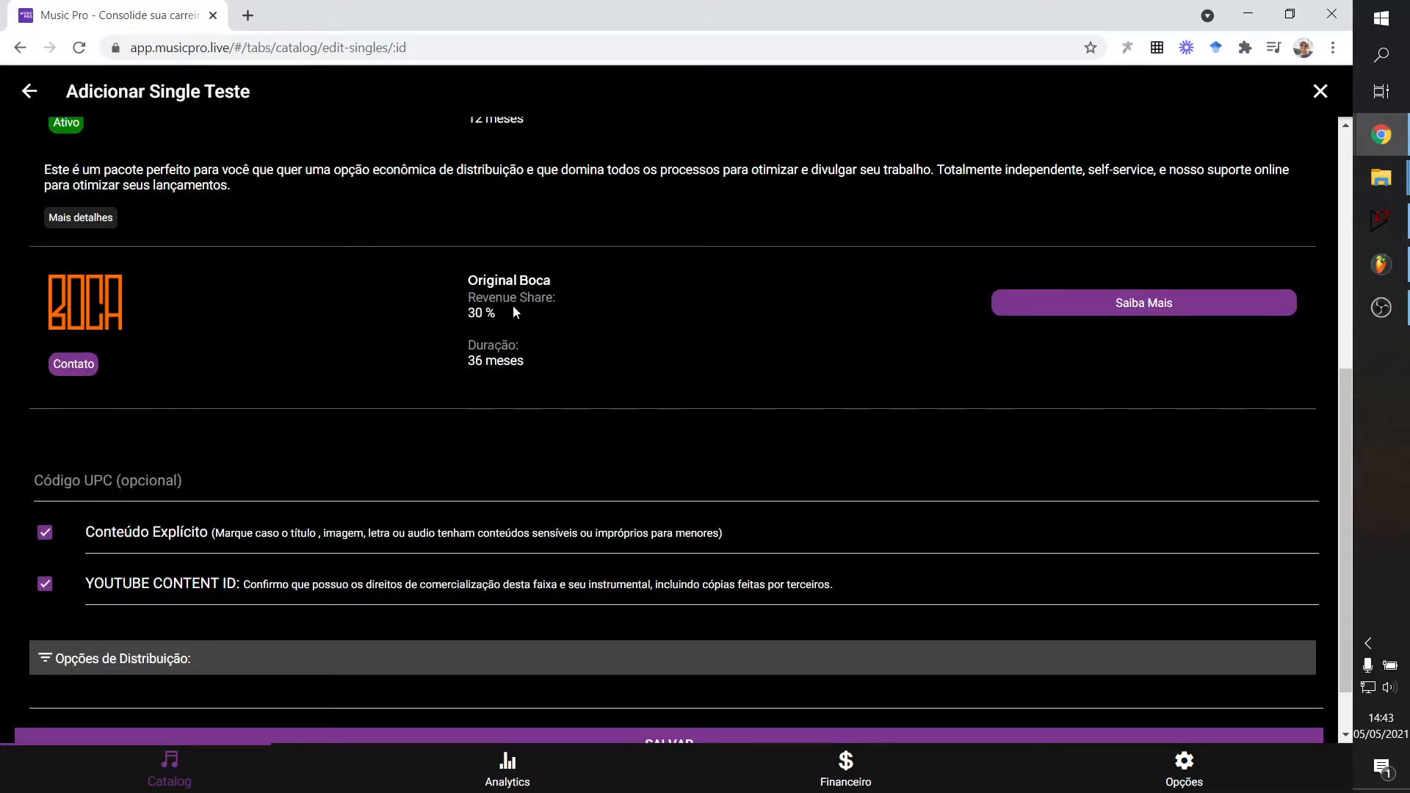
scroll(517, 297, "up", 4)
scroll(110, 208, "up", 2)
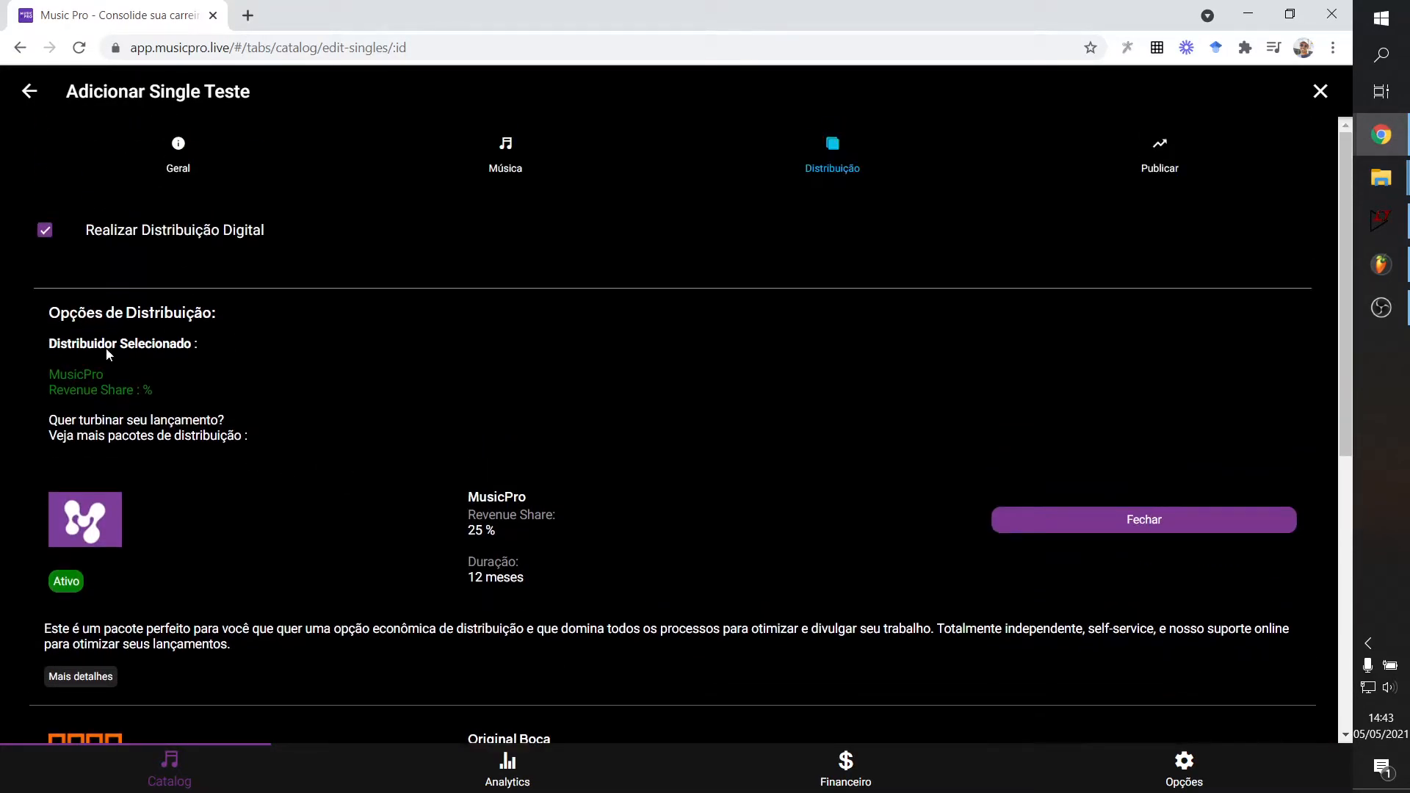
scroll(311, 482, "down", 5)
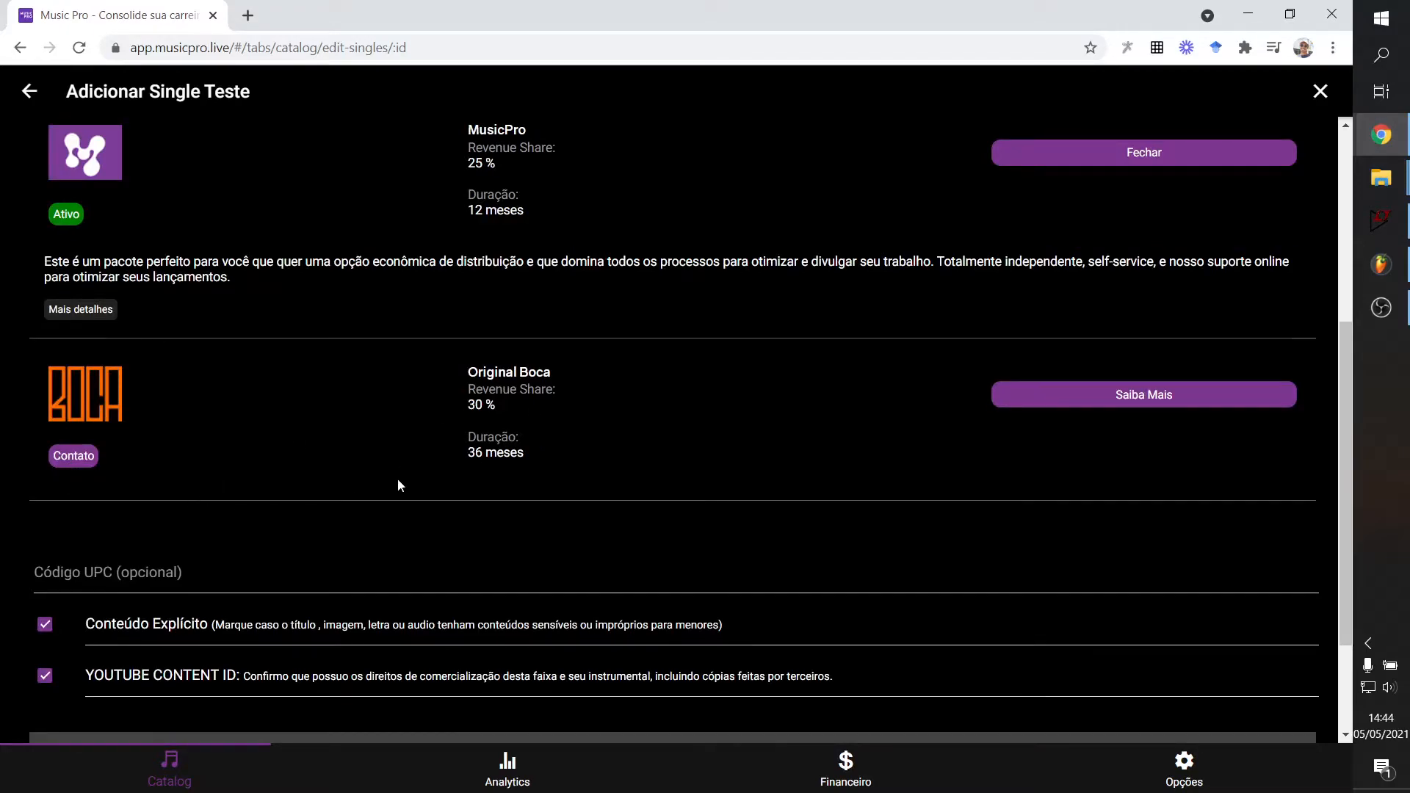
left_click(1136, 404)
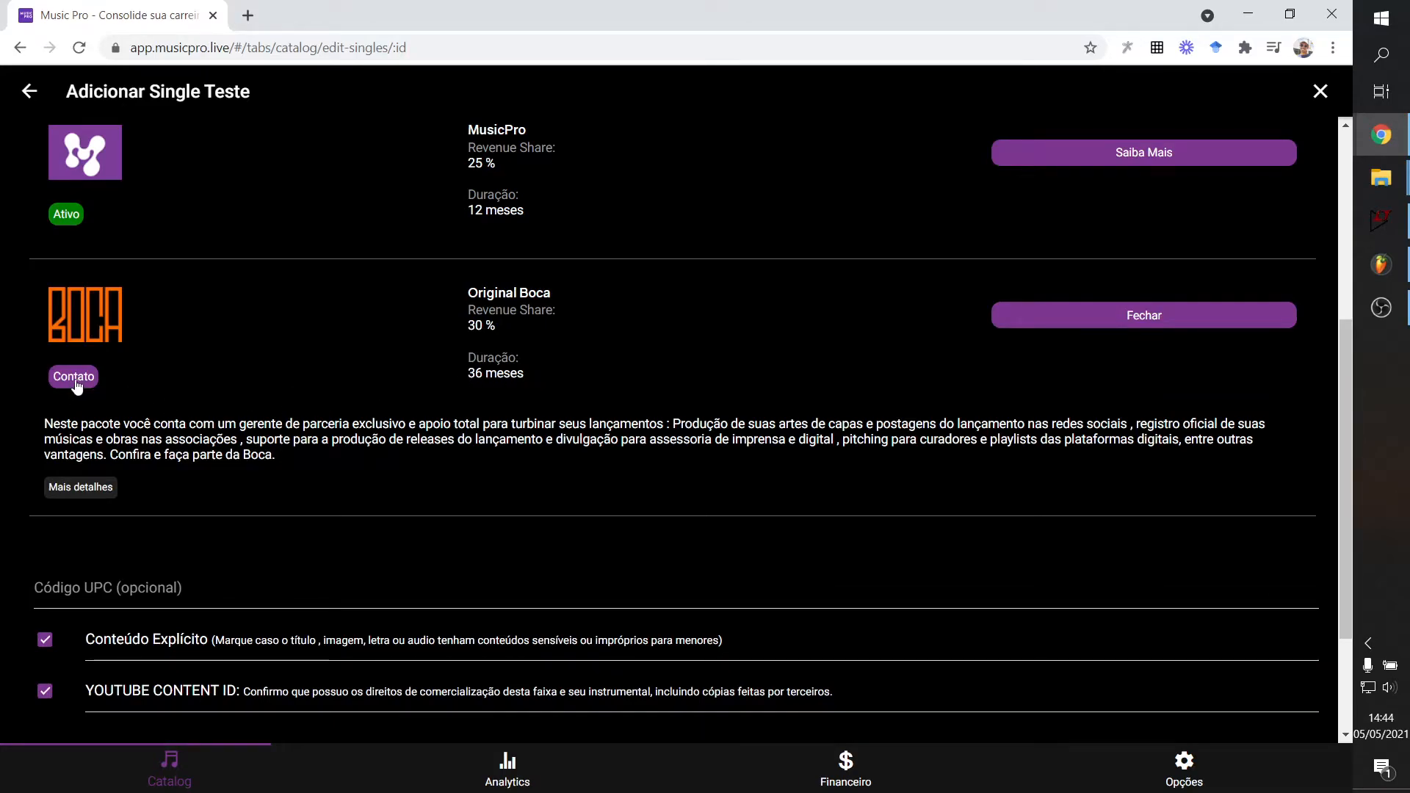
scroll(80, 386, "up", 3)
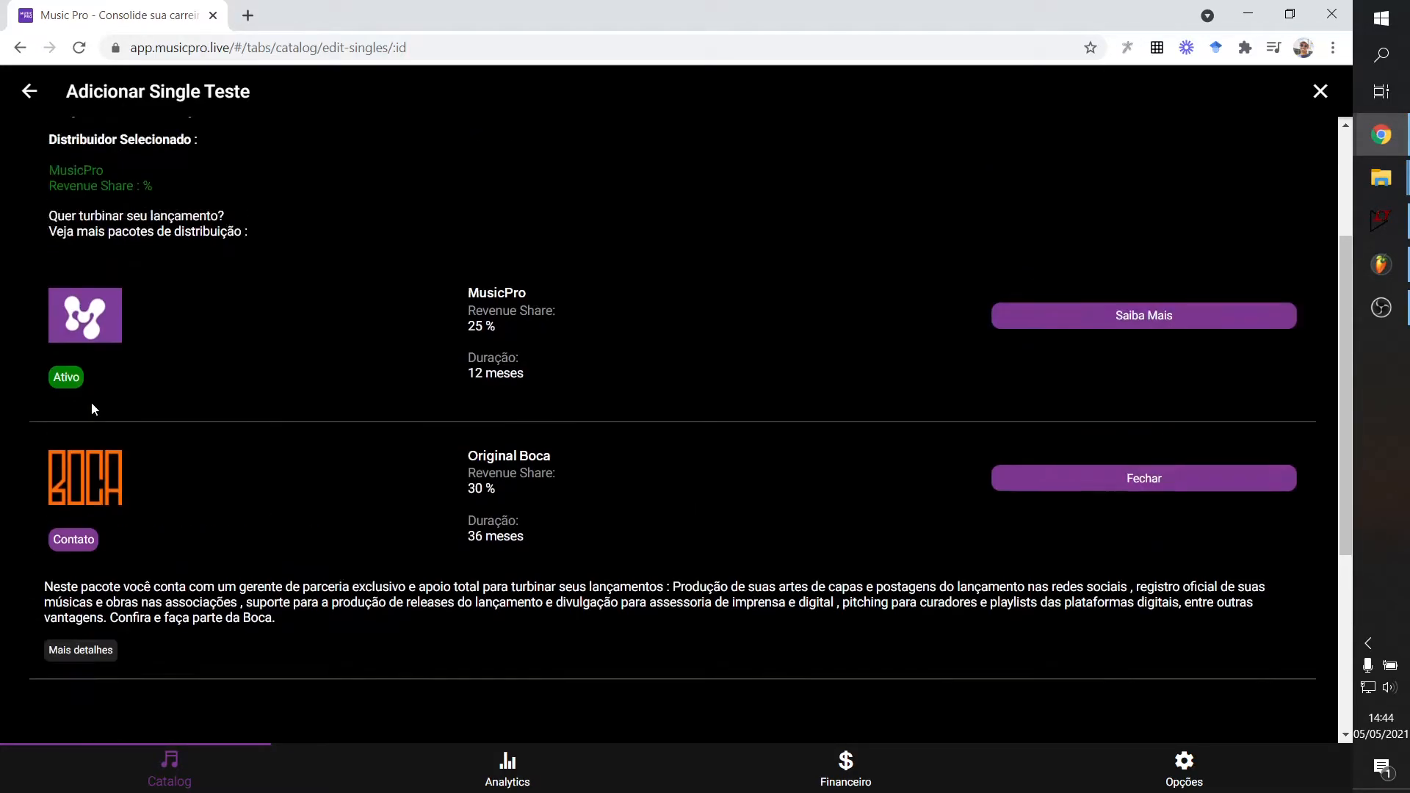
scroll(75, 432, "up", 3)
scroll(70, 514, "down", 1)
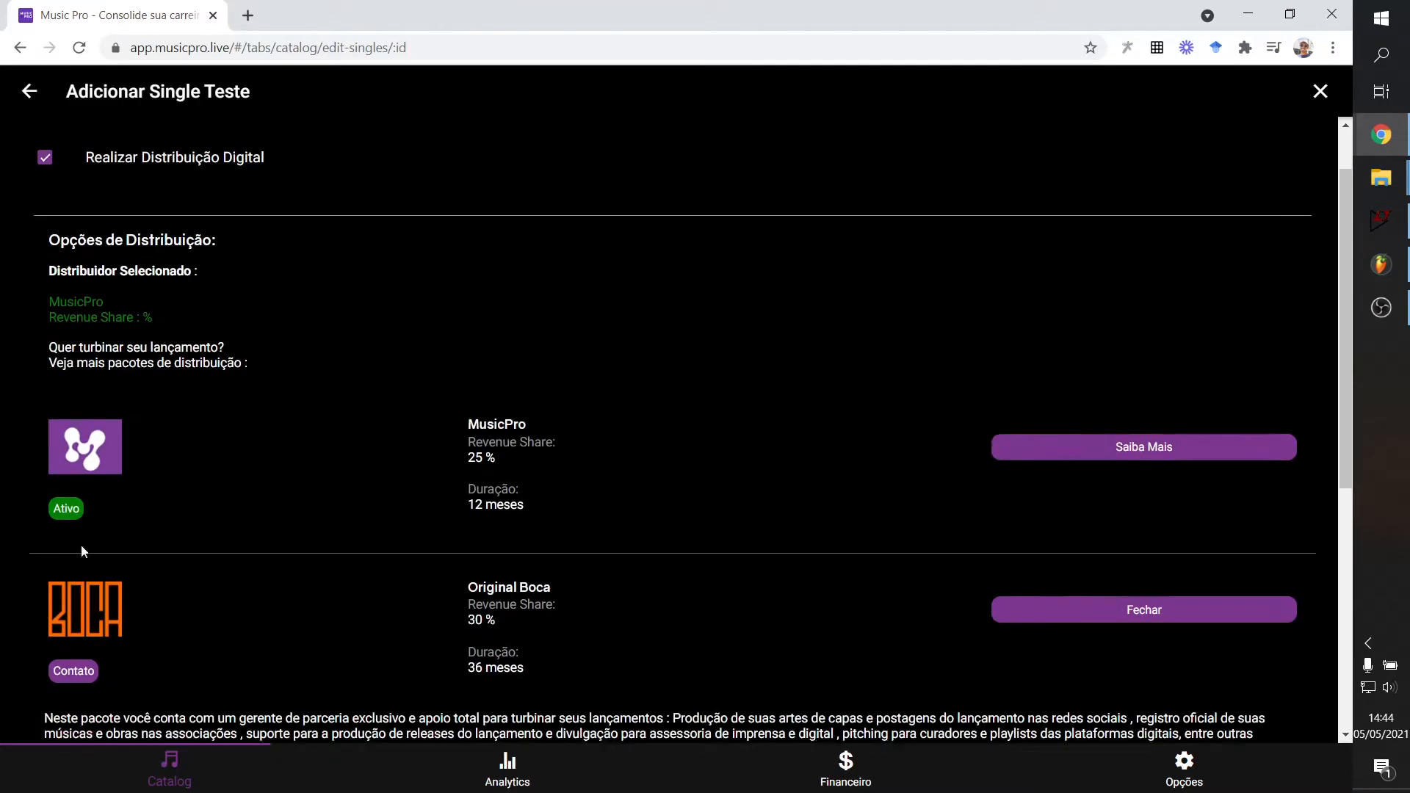
scroll(451, 523, "down", 6)
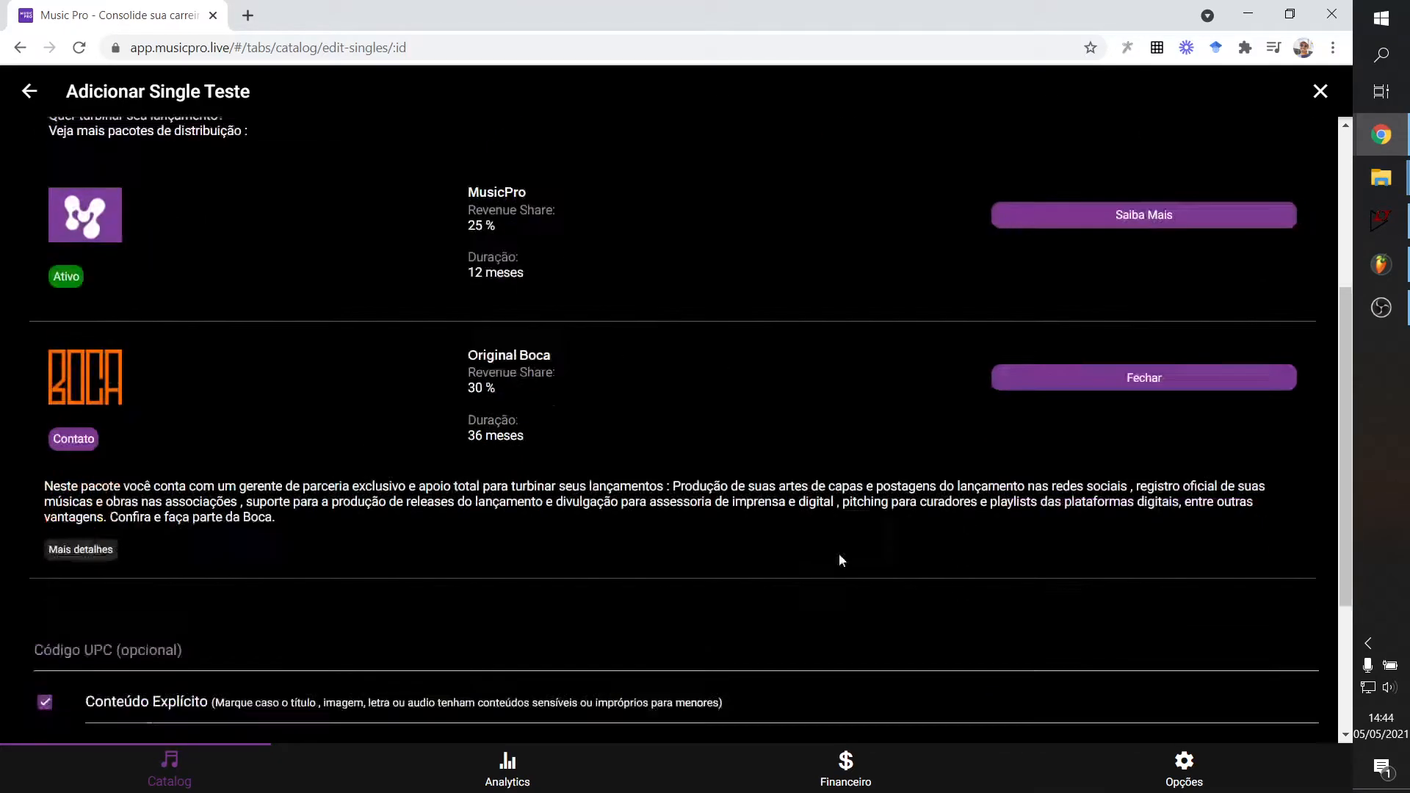
Leave the optional UPC code empty and unmark the single as explicit content.
left_click(119, 416)
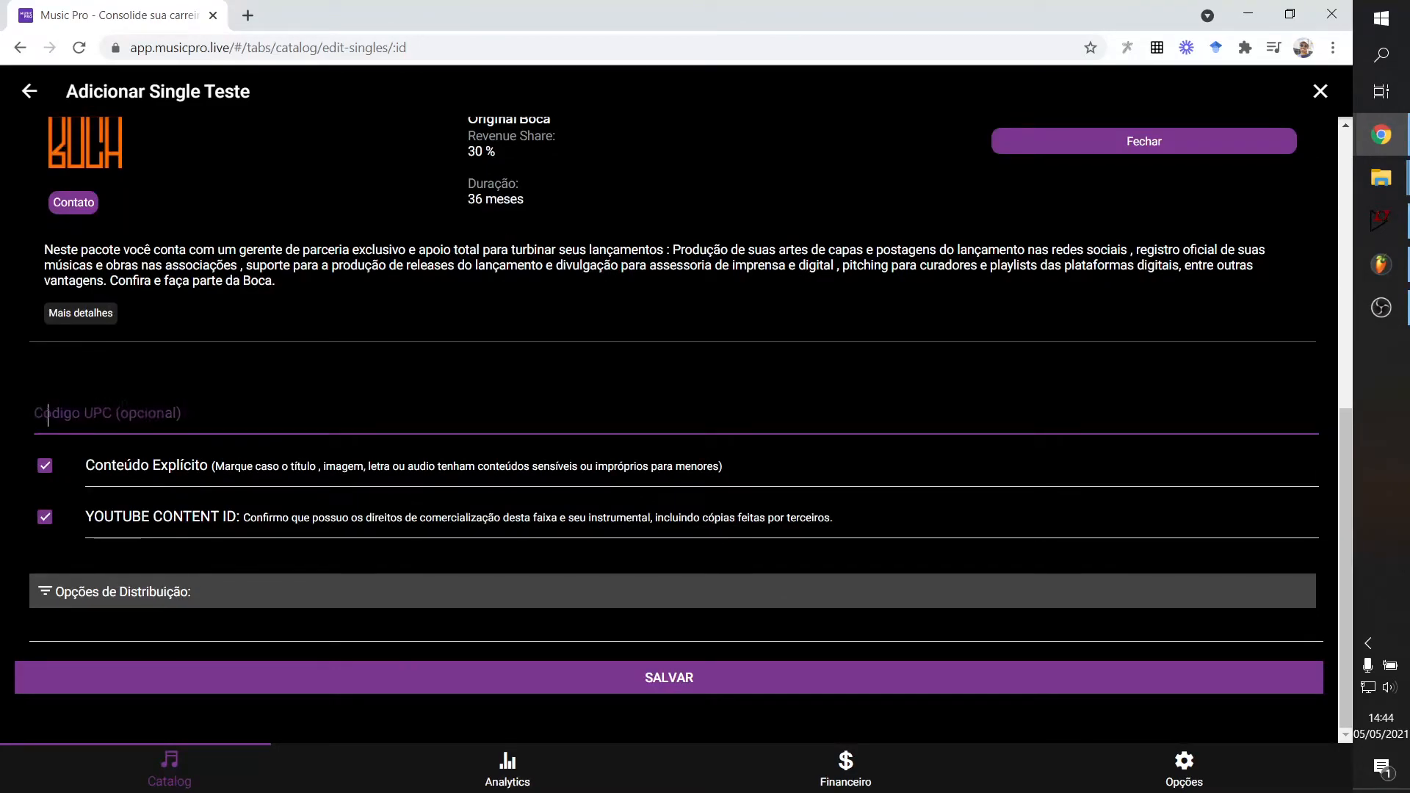
left_click(135, 392)
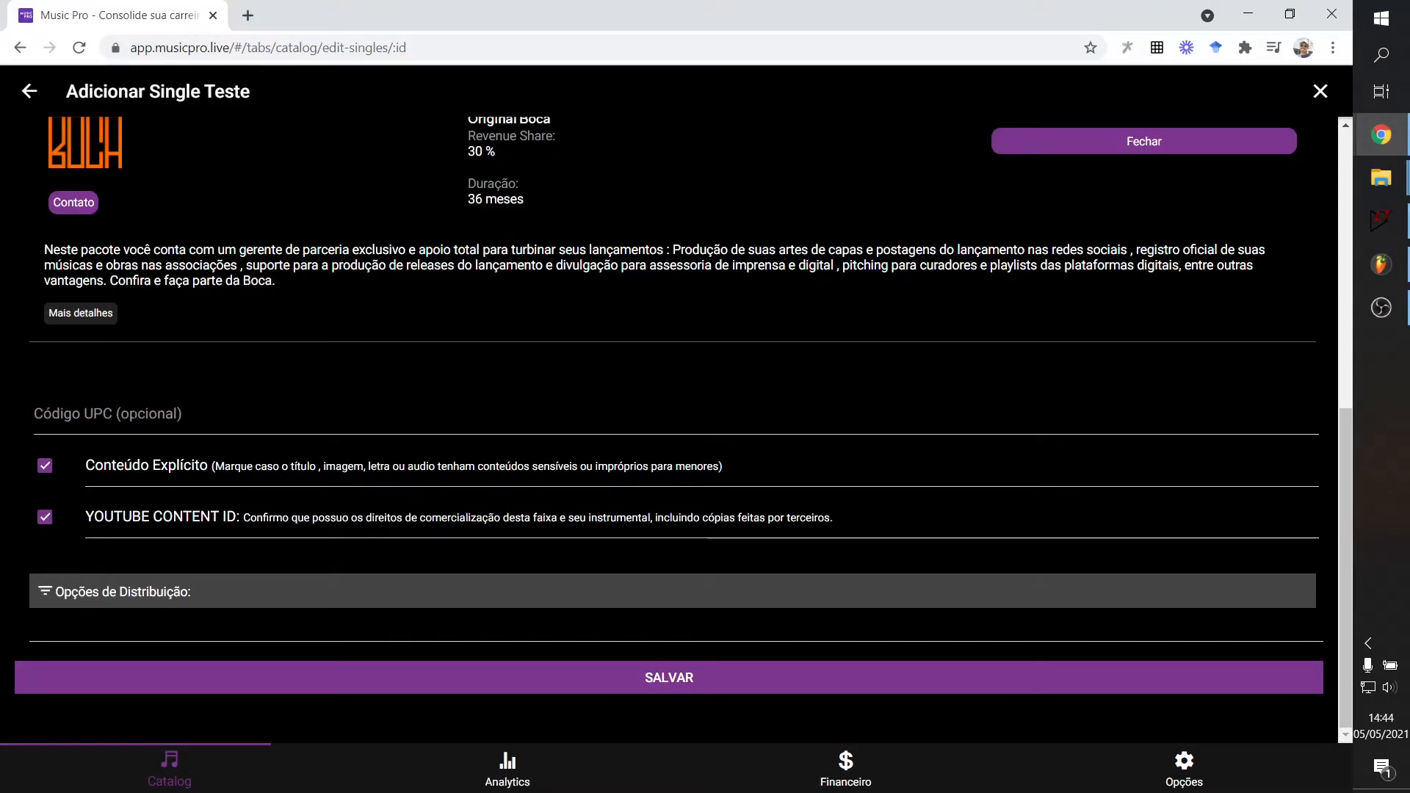
left_click(86, 413)
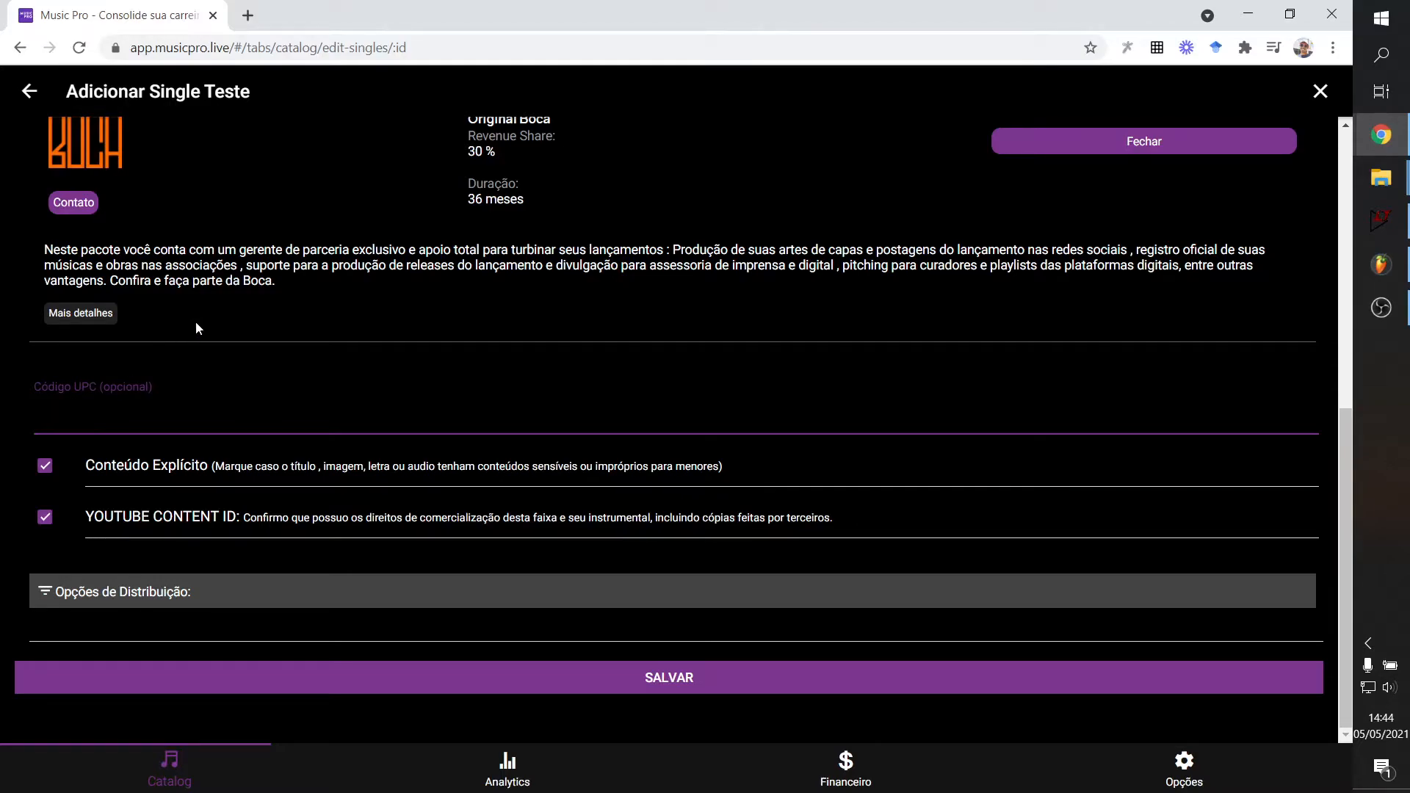
left_click(44, 467)
left_click(44, 467)
left_click(44, 466)
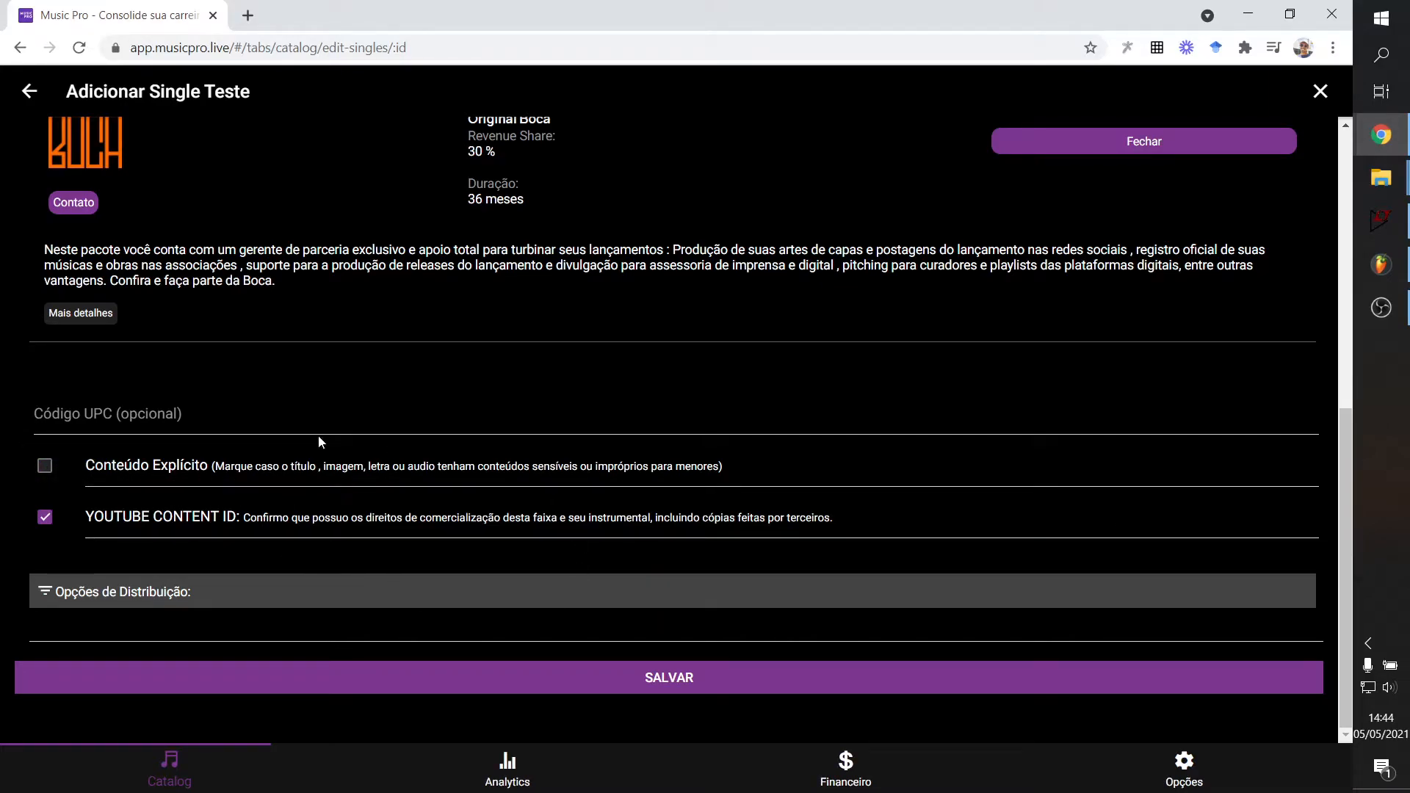
left_click(203, 464)
left_click(161, 474)
left_click(42, 466)
left_click(47, 470)
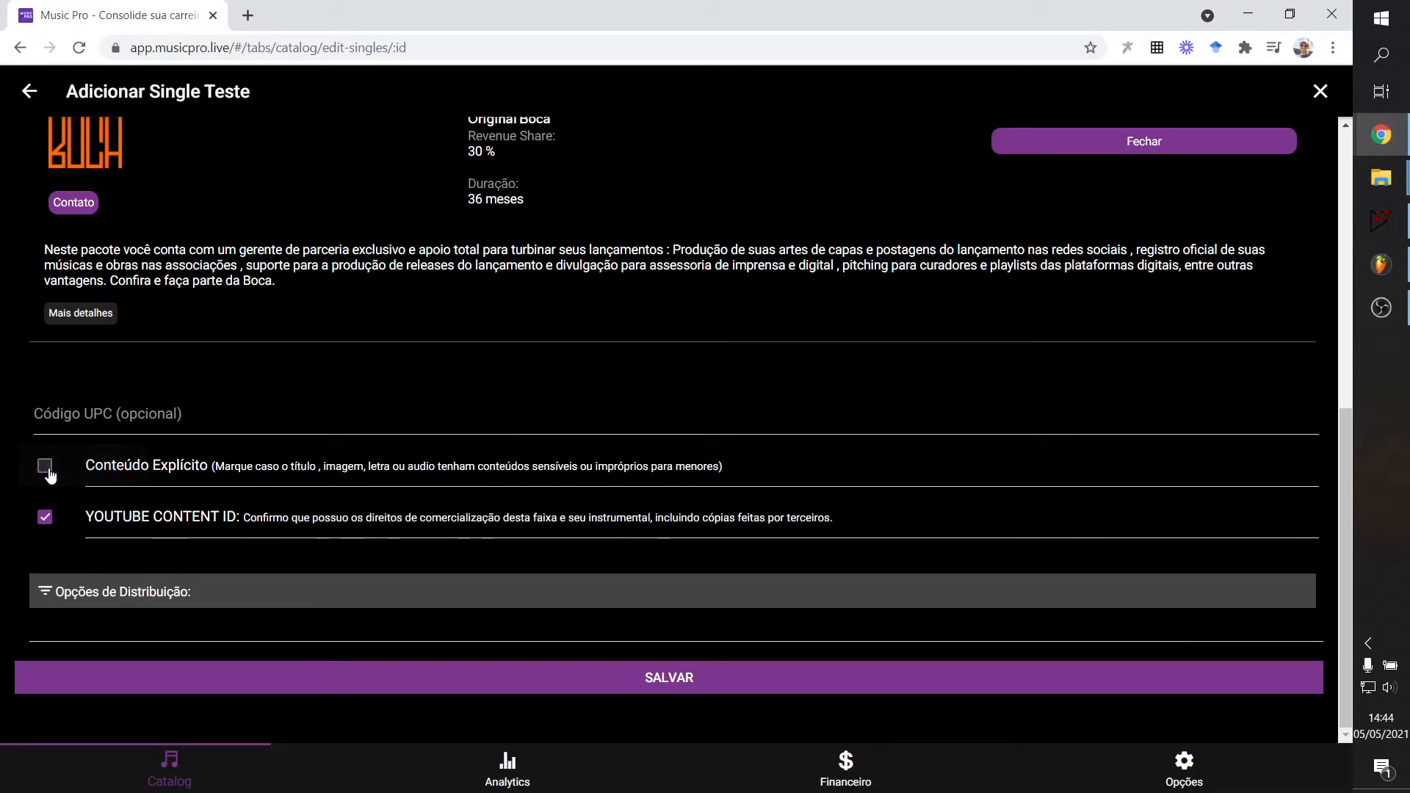
Keep YouTube Content ID confirmed and expand the Opções de Distribuição section.
left_click(49, 520)
left_click(45, 517)
left_click(52, 593)
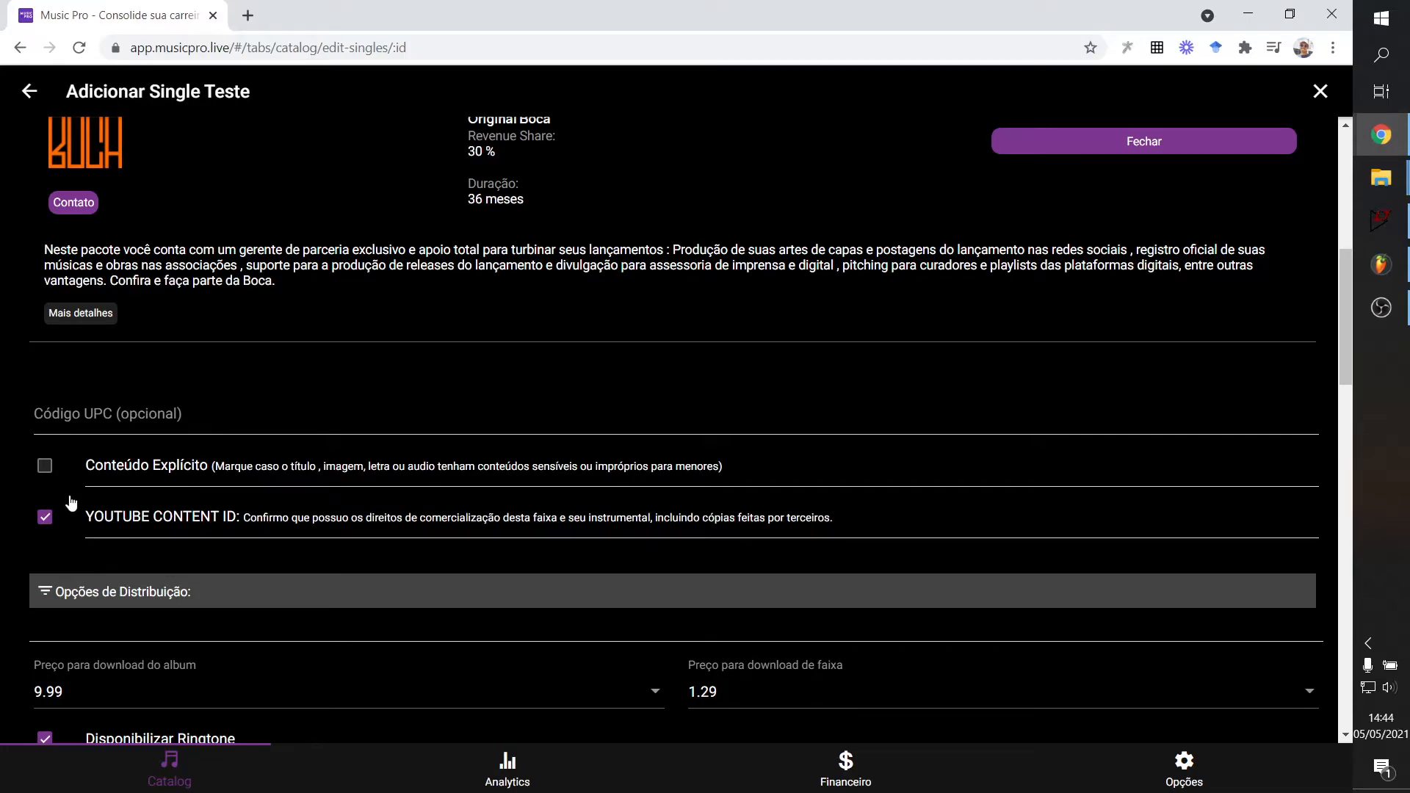
Review the album and track download price choices without changing them.
scroll(71, 503, "down", 4)
scroll(129, 553, "up", 4)
scroll(533, 526, "down", 4)
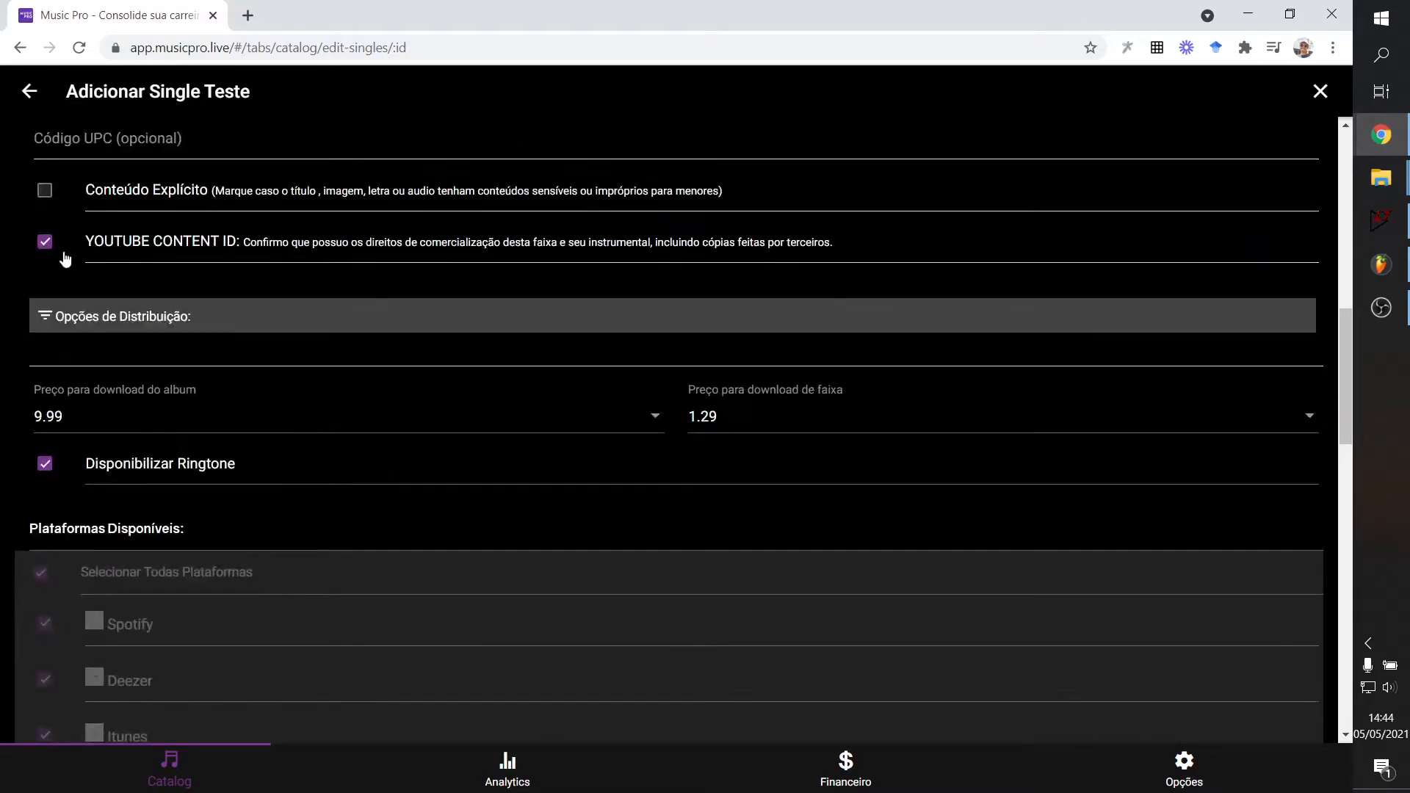
scroll(133, 396, "down", 1)
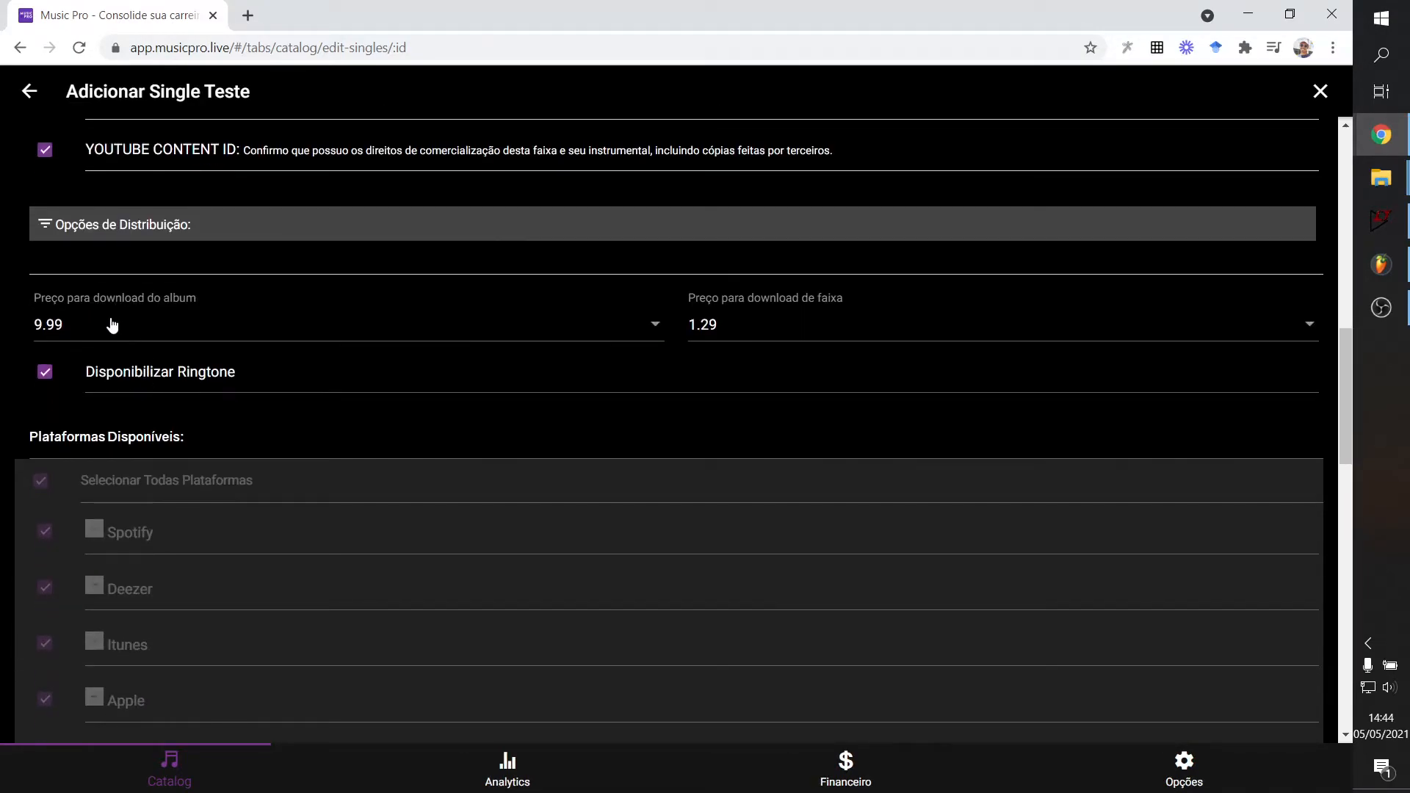
left_click(124, 323)
scroll(646, 469, "down", 2)
scroll(648, 474, "up", 2)
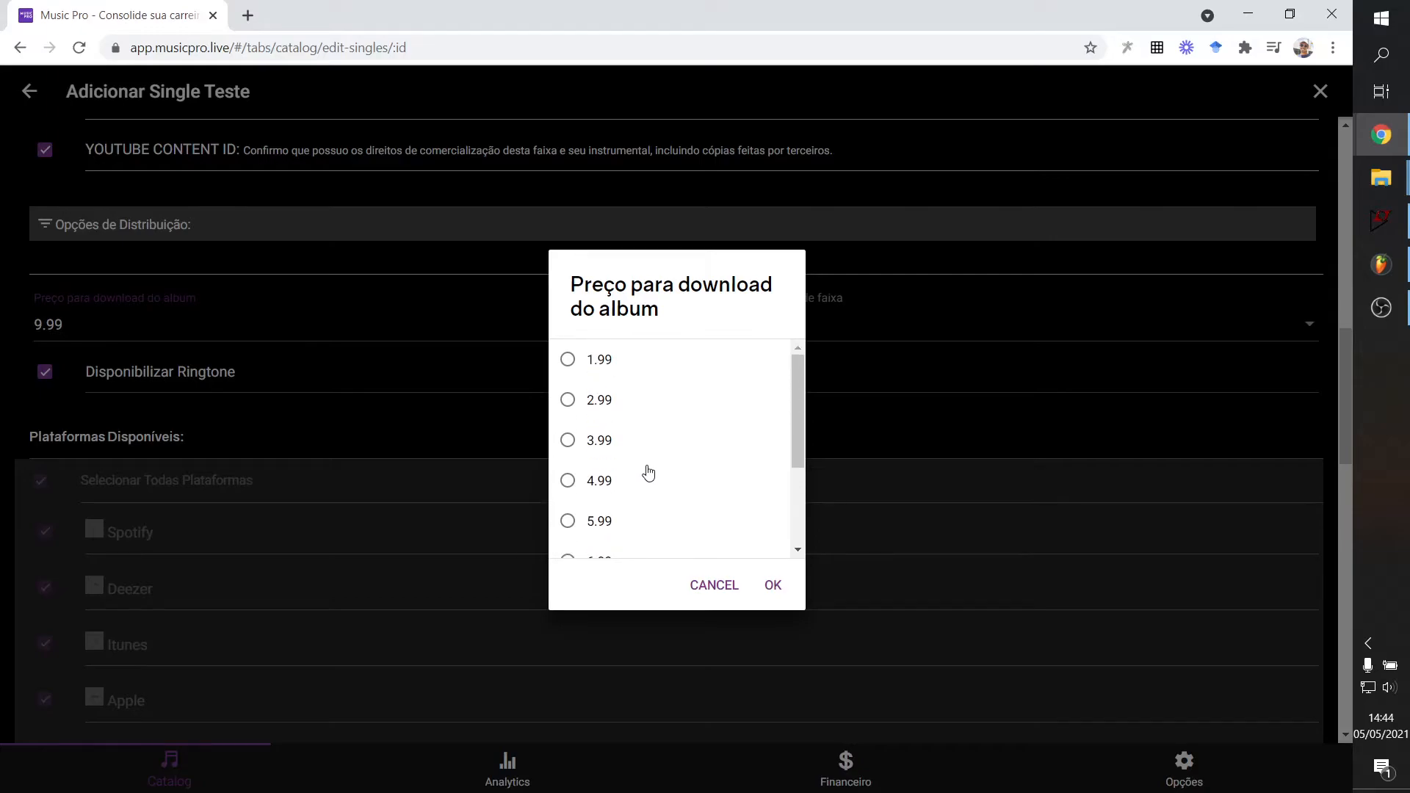
left_click(716, 591)
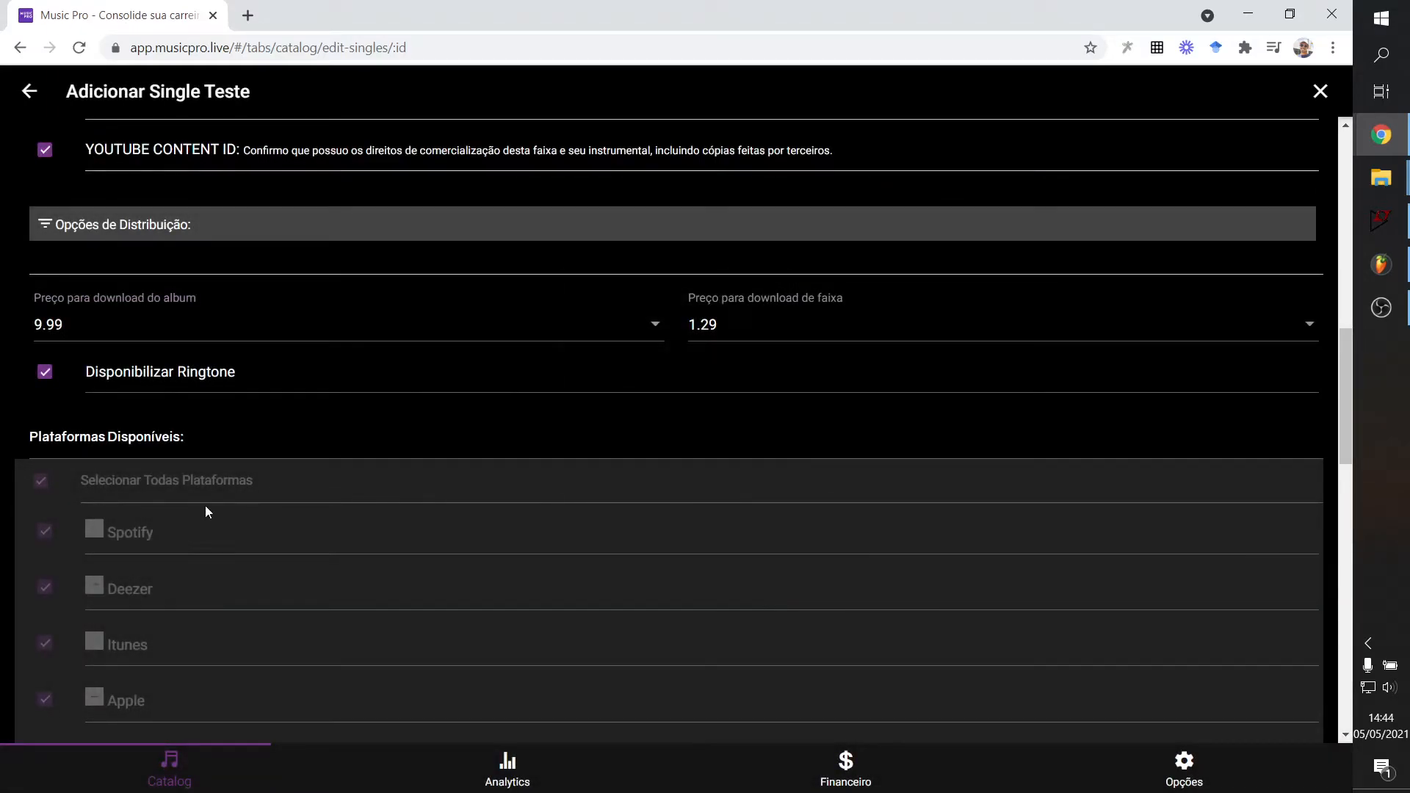
left_click(719, 334)
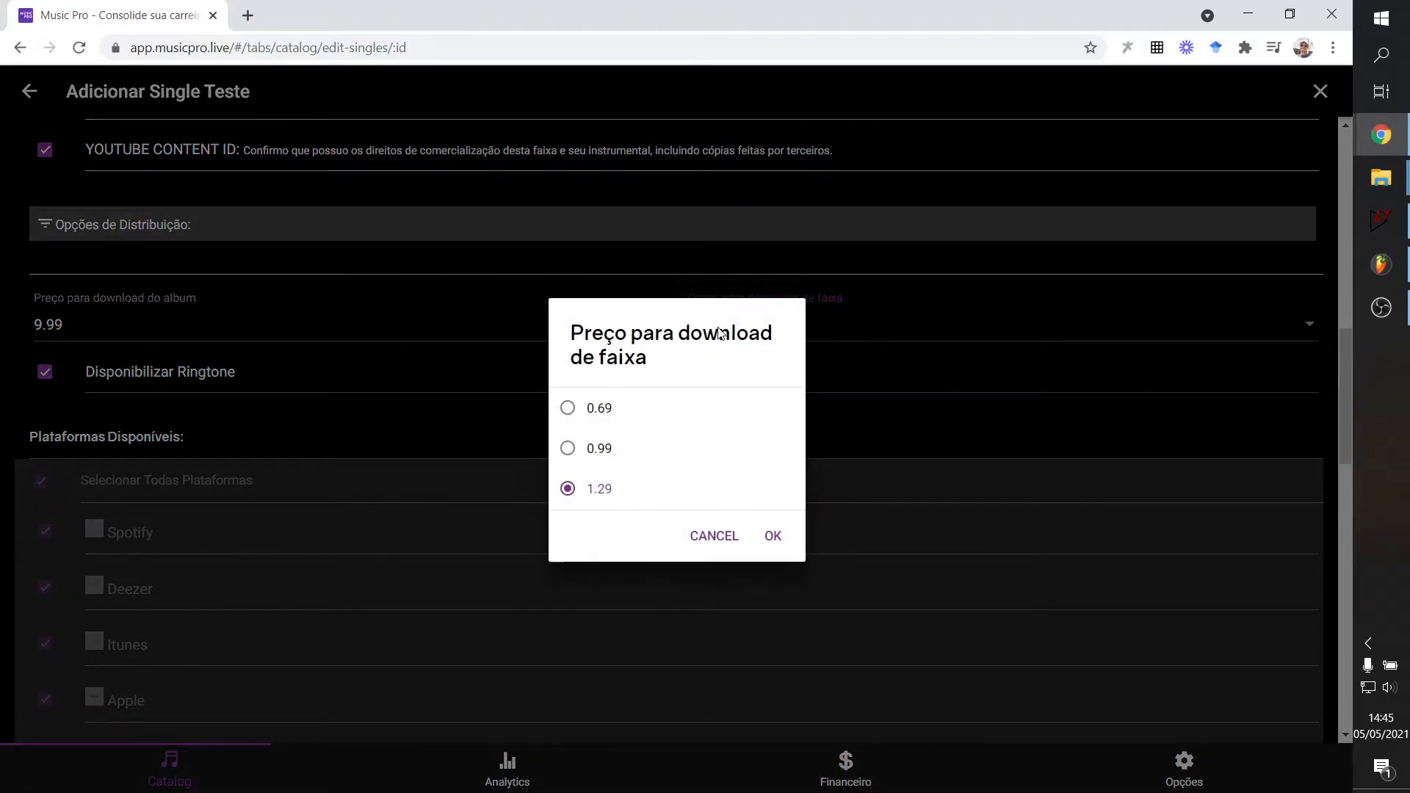
left_click(850, 283)
left_click(720, 323)
left_click(309, 289)
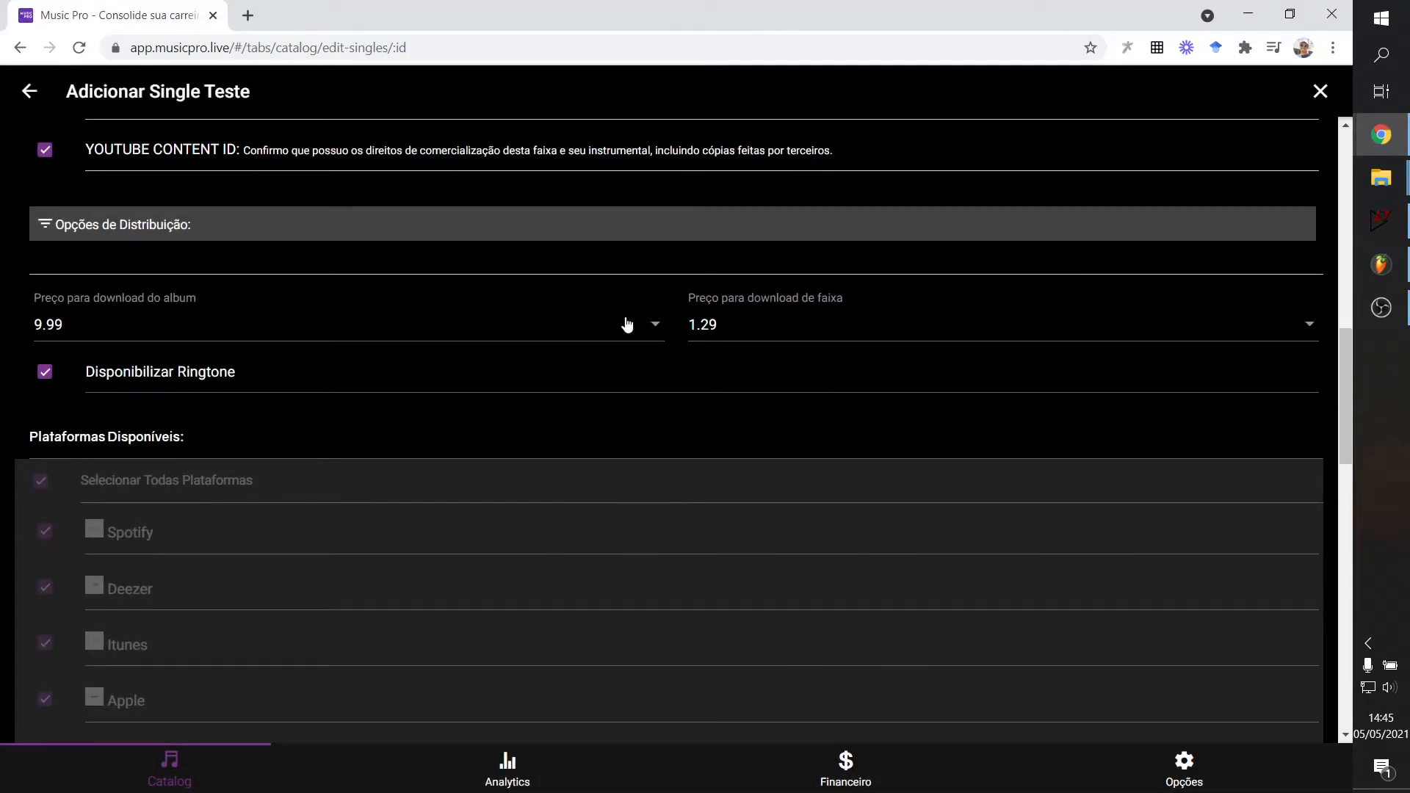
Set the album download price to 1.99, leaving the track price at 1.29.
left_click(650, 325)
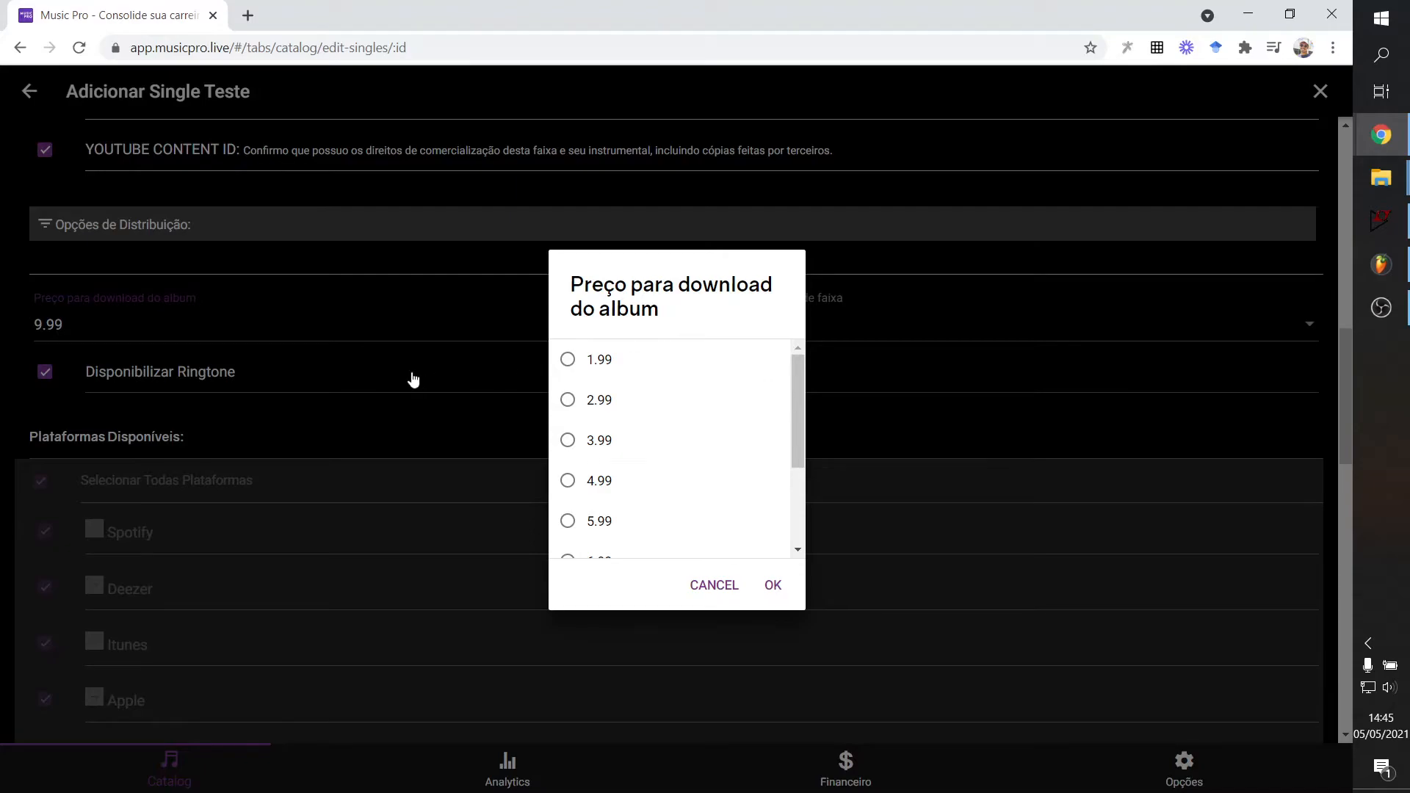
left_click(605, 361)
left_click(788, 587)
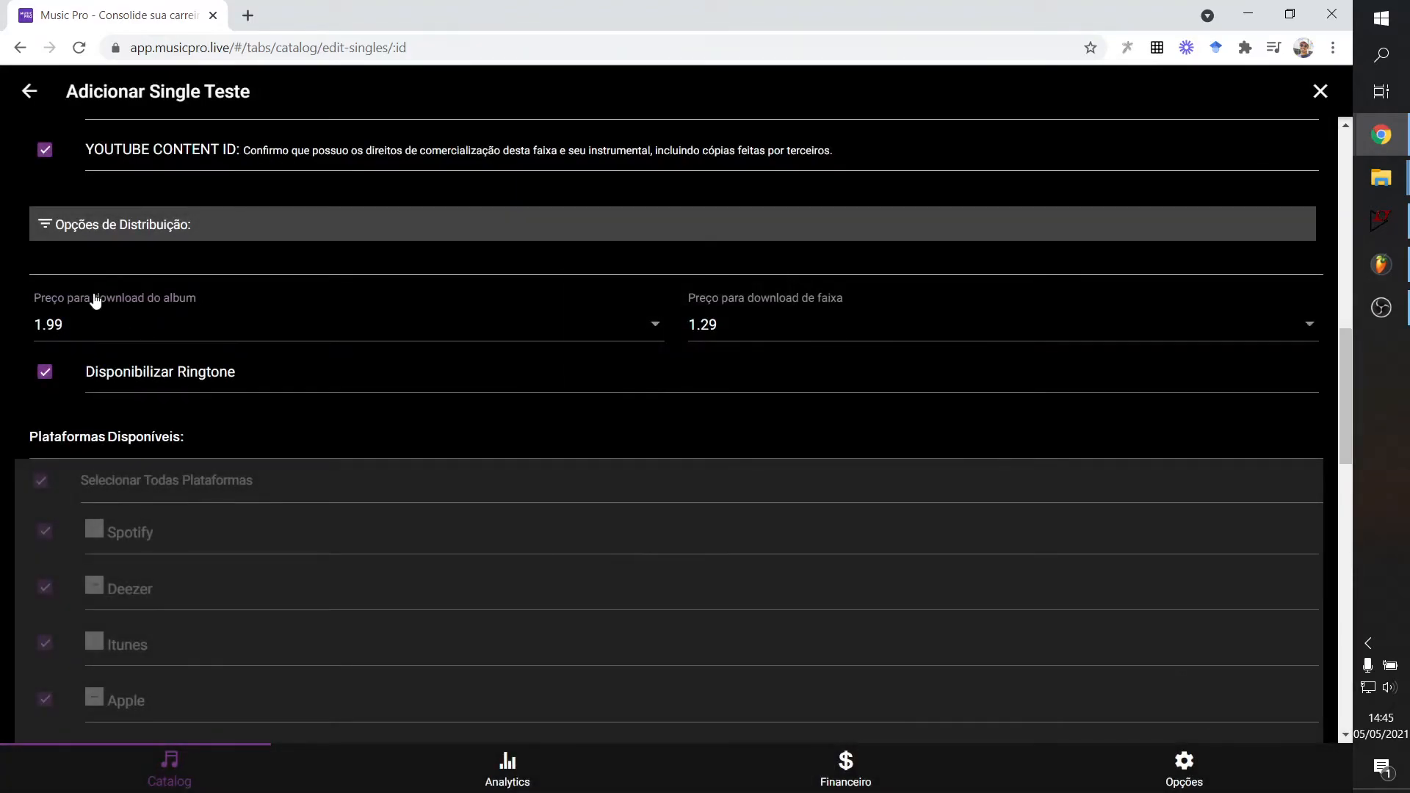
left_click(790, 326)
left_click(264, 375)
Keep Disponibilizar Ringtone enabled.
left_click(159, 376)
left_click(158, 376)
left_click(212, 377)
left_click(212, 379)
Keep auto-publishing to newly added platforms enabled.
scroll(211, 410, "down", 2)
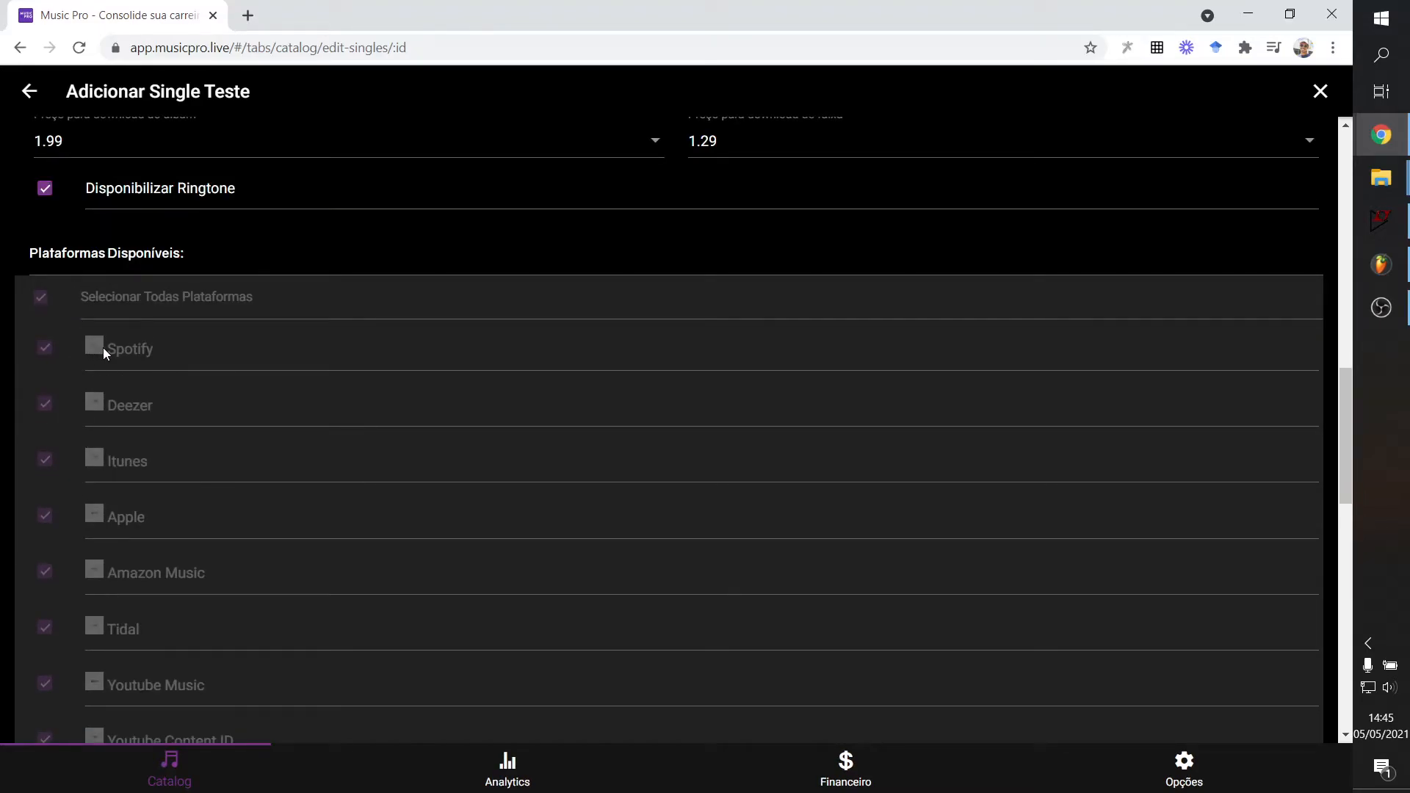
scroll(103, 352, "down", 12)
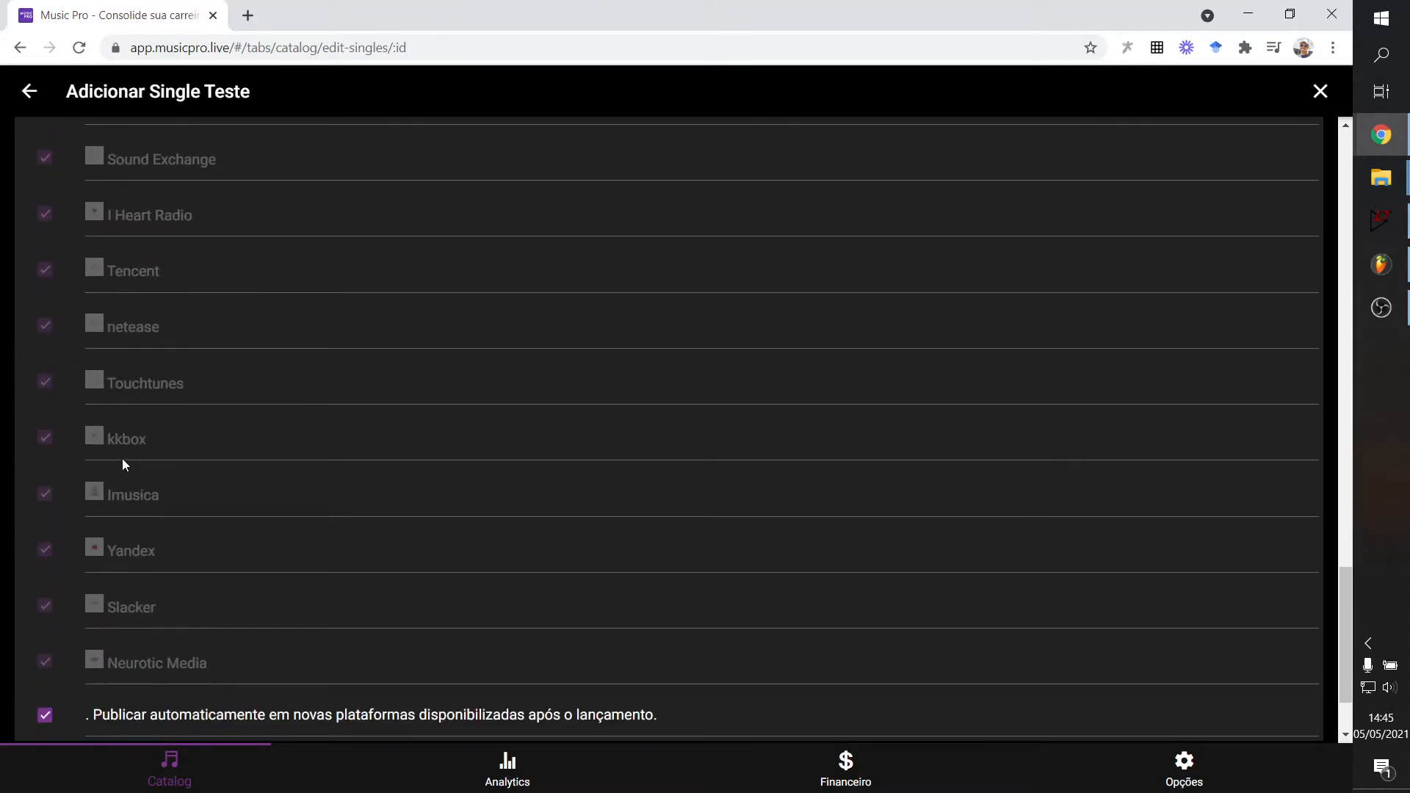
scroll(140, 499, "up", 16)
scroll(116, 514, "down", 14)
scroll(113, 488, "down", 4)
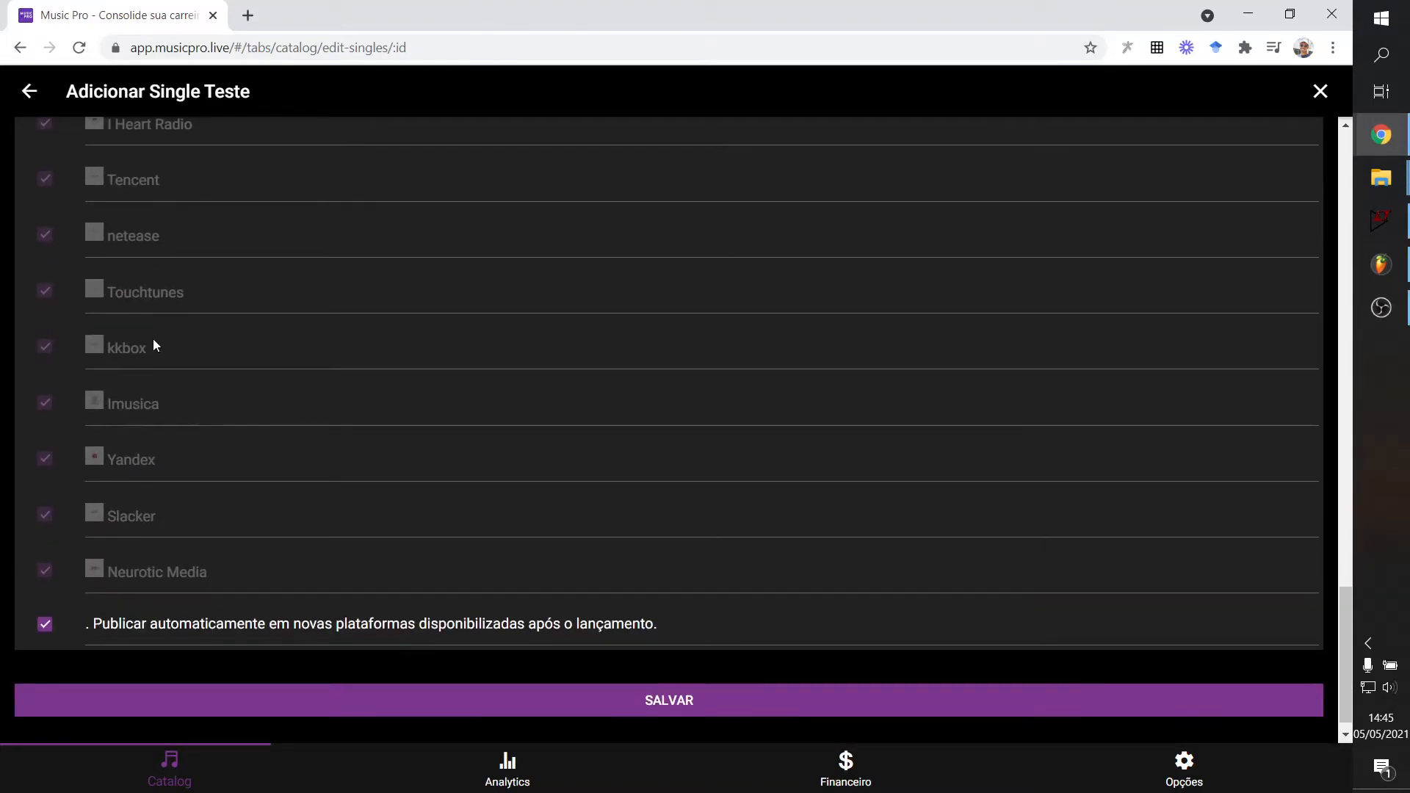
scroll(153, 344, "up", 15)
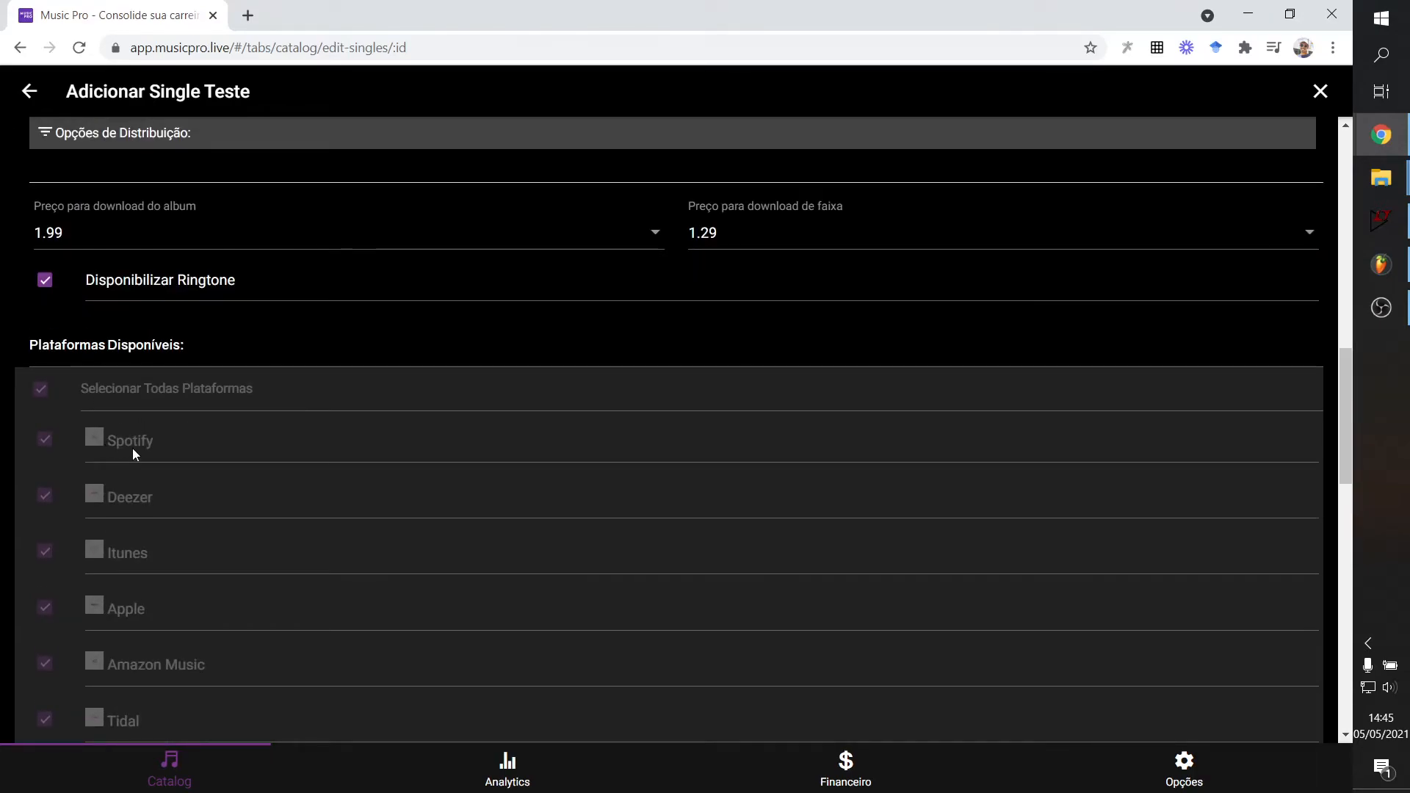
scroll(133, 451, "down", 3)
scroll(105, 369, "down", 9)
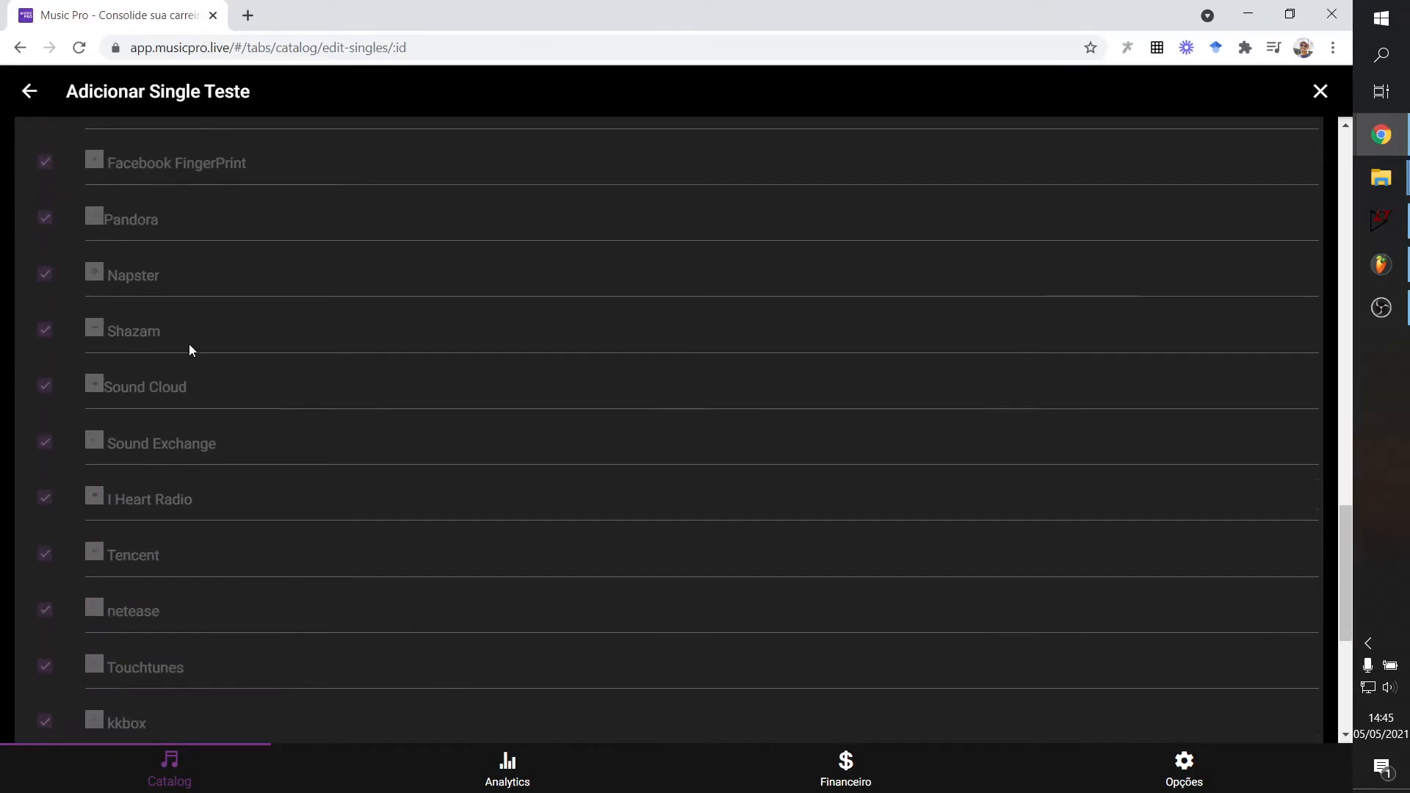
scroll(297, 460, "down", 6)
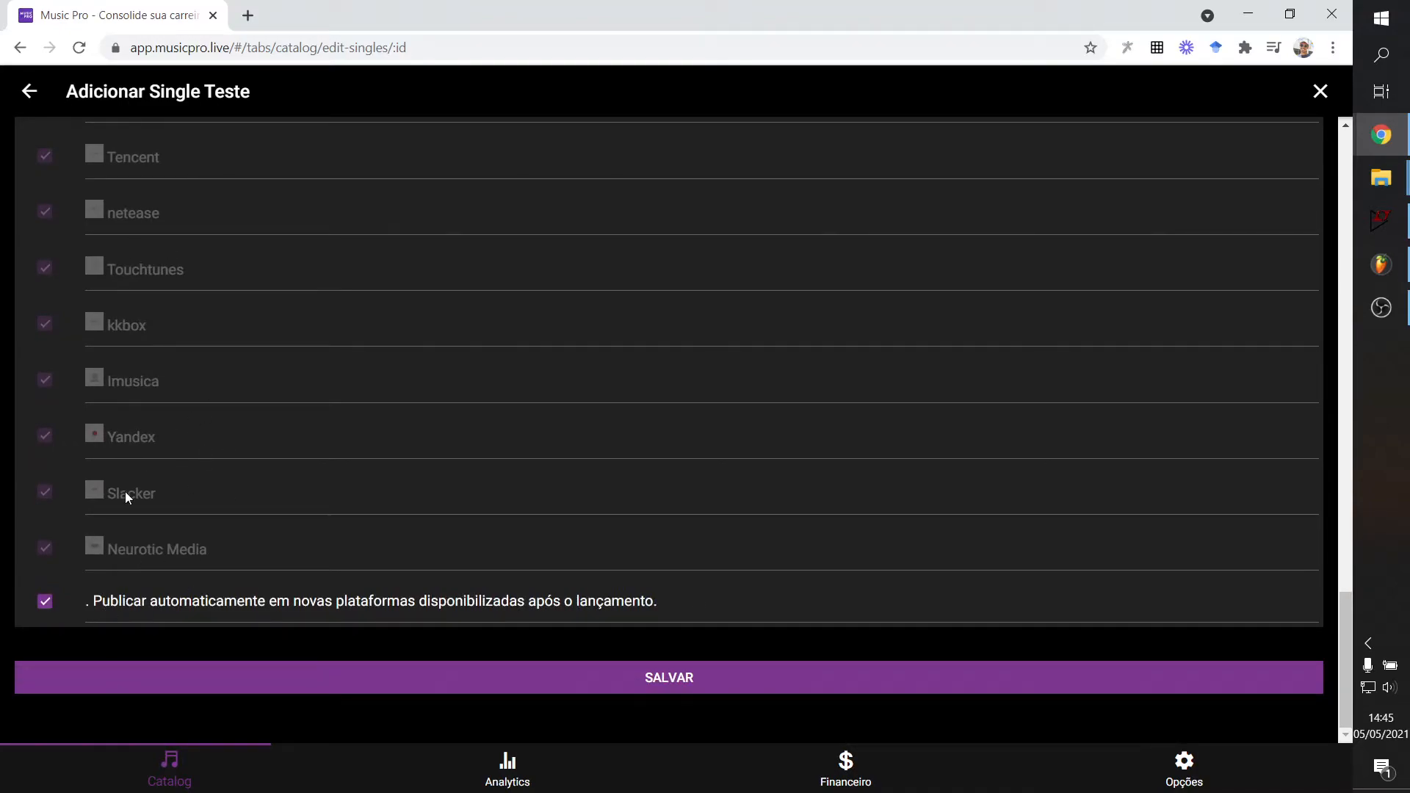
left_click(58, 613)
left_click(57, 614)
scroll(572, 202, "up", 1)
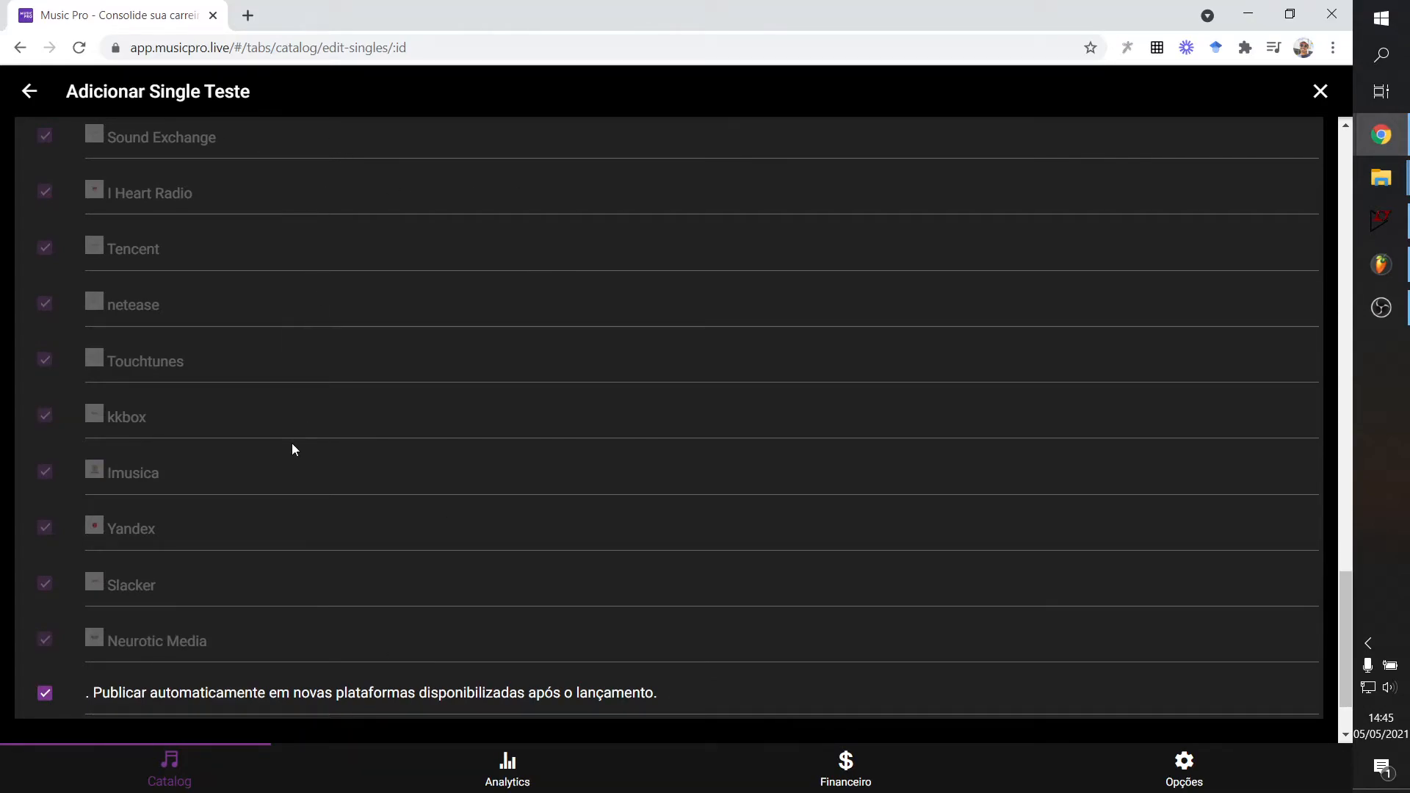
scroll(55, 570, "down", 1)
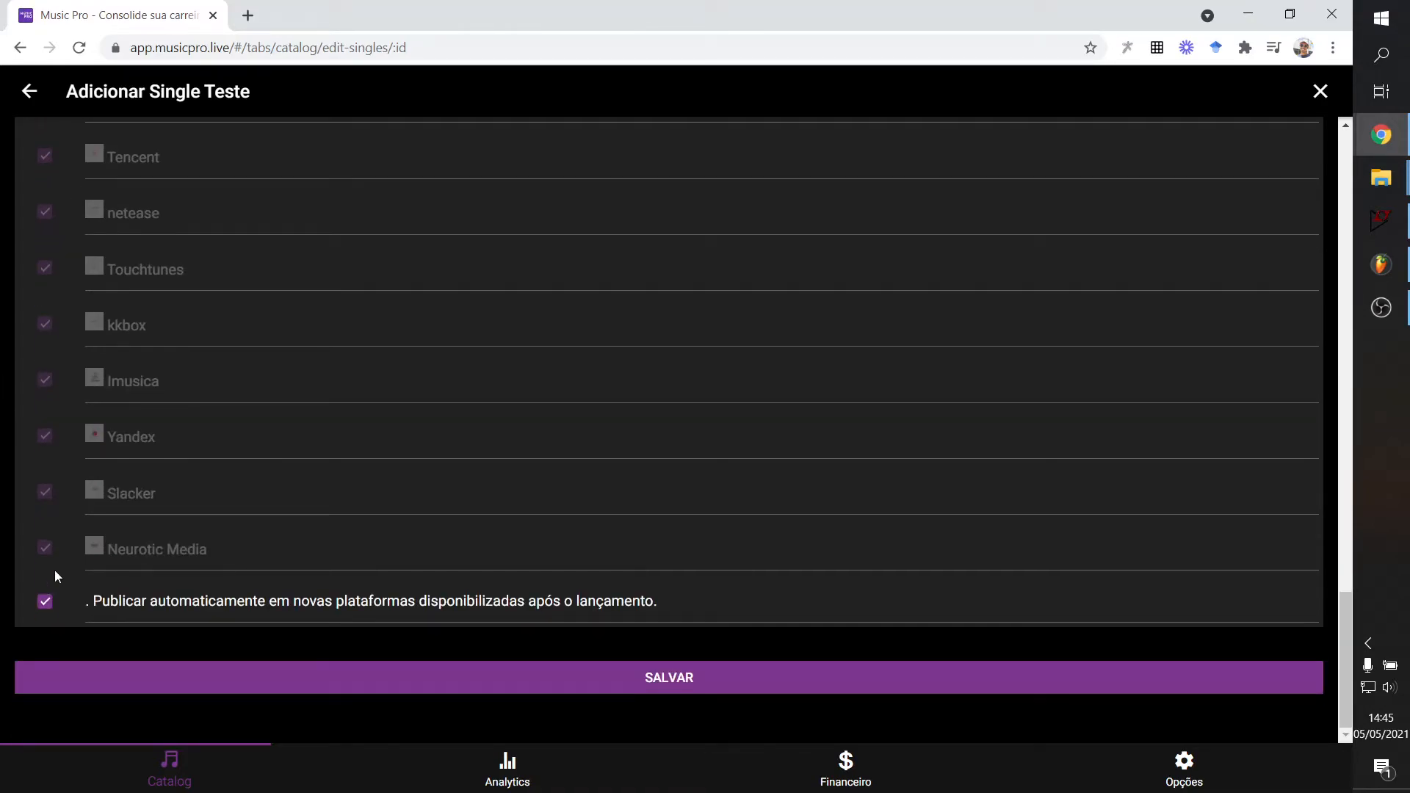
left_click(45, 602)
Save the distribution settings with MusicPro active at 25% for 12 months.
left_click(679, 689)
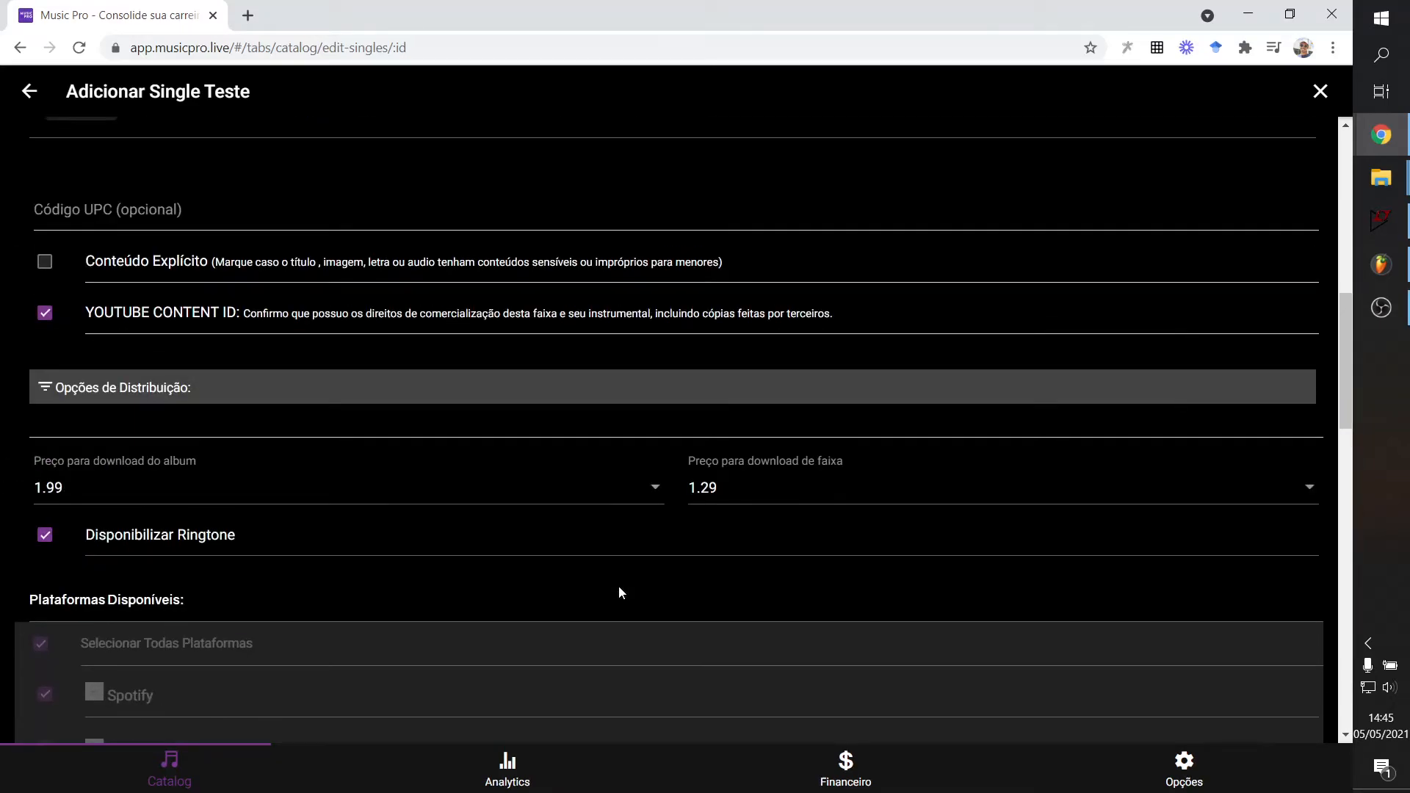
scroll(684, 609, "down", 5)
scroll(698, 607, "up", 5)
scroll(776, 544, "down", 20)
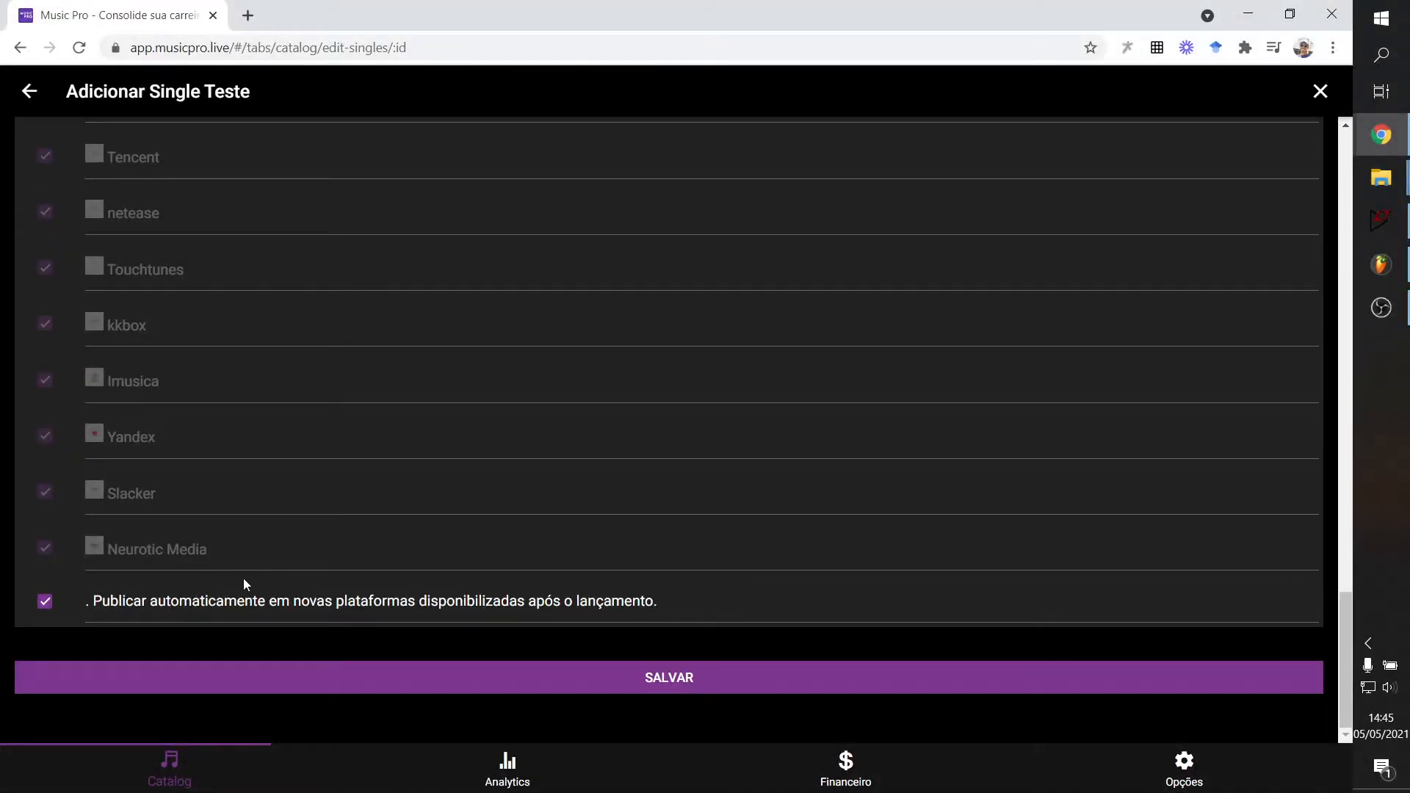
scroll(308, 648, "up", 3)
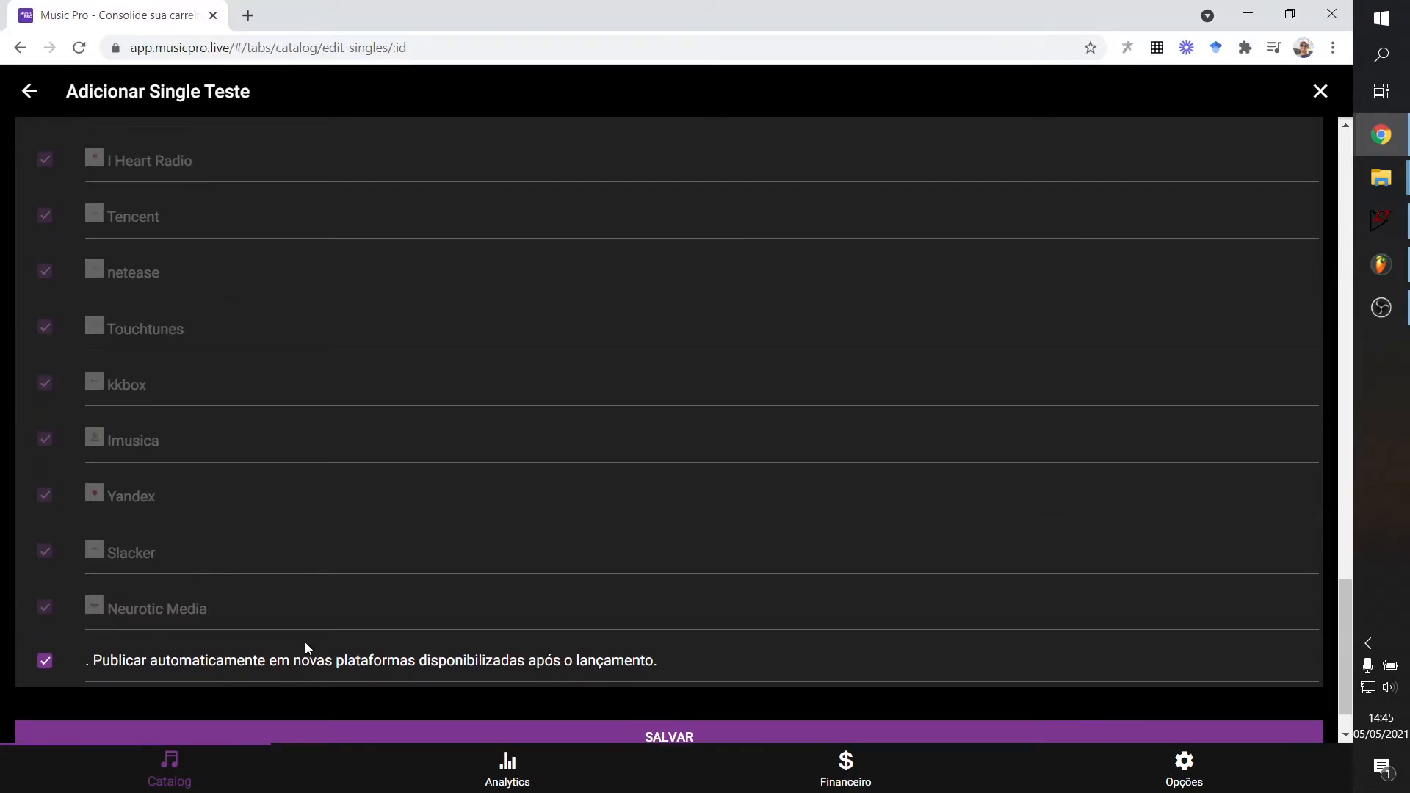
scroll(695, 309, "down", 4)
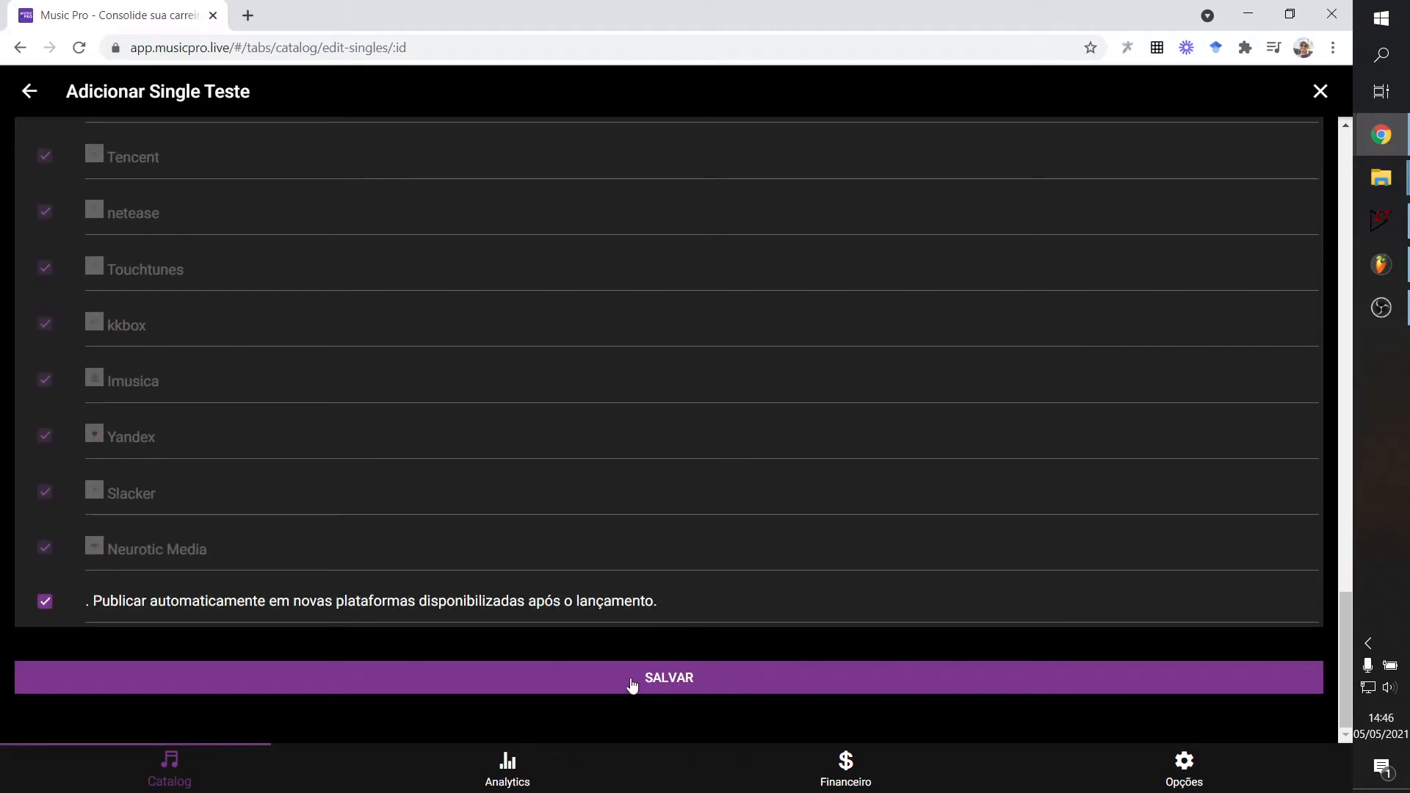
scroll(688, 695, "up", 19)
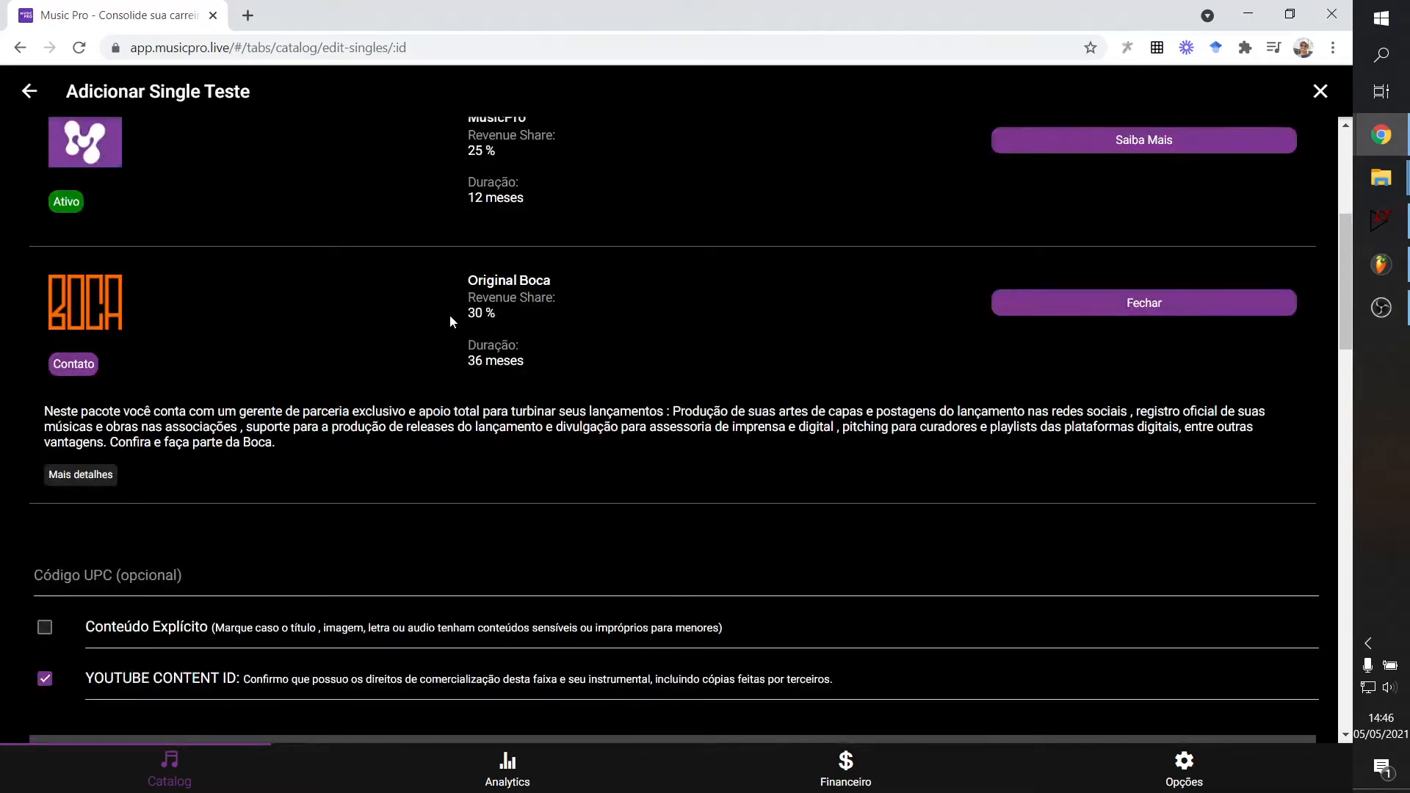
scroll(450, 314, "up", 4)
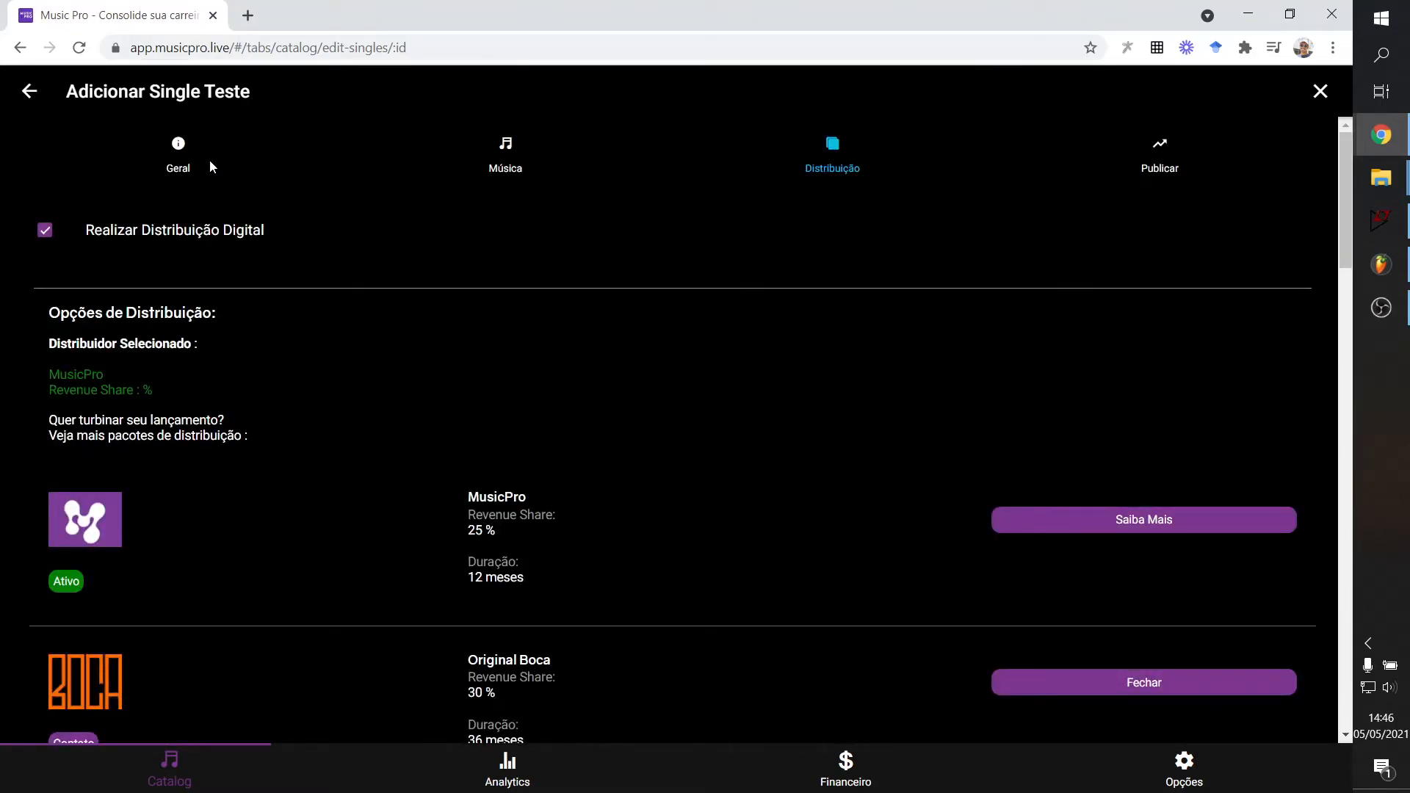
Go to the single's Publicar tab.
left_click(1153, 148)
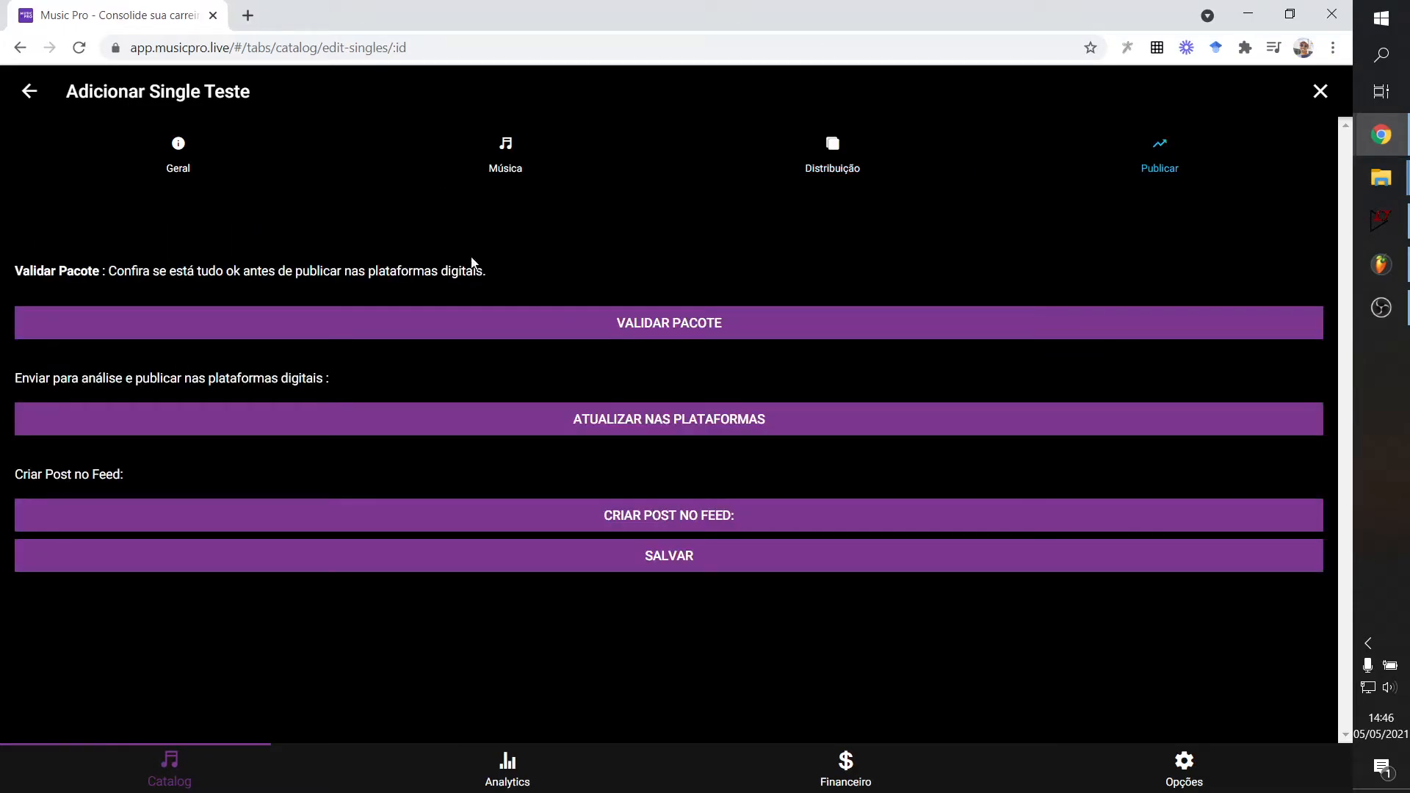
left_click(854, 192)
scroll(661, 610, "down", 3)
scroll(661, 624, "up", 3)
left_click(1184, 145)
Validate the package and review the 'Tudo parece ok' result with lyrics and explicit-content recommendations.
left_click(670, 327)
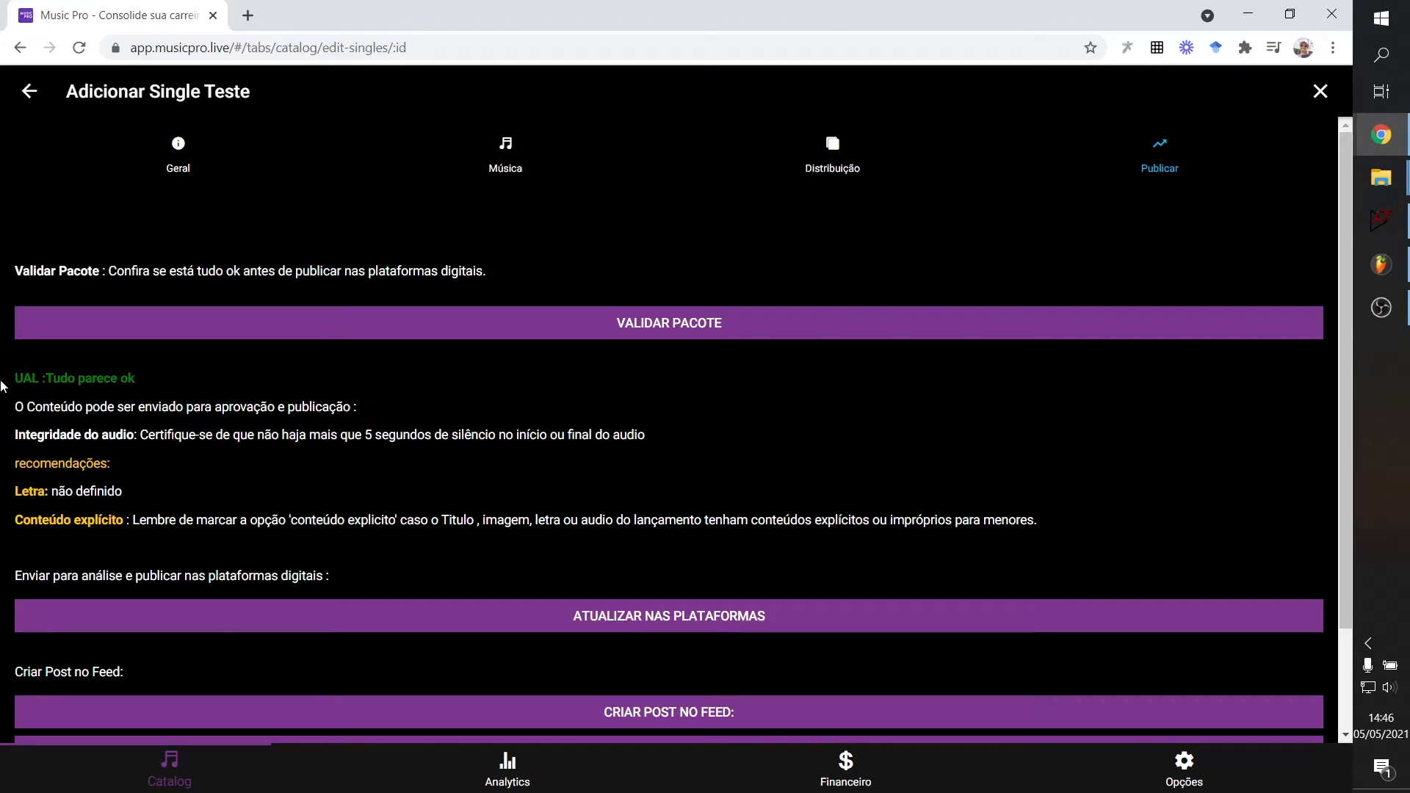
scroll(77, 470, "down", 2)
scroll(59, 434, "up", 2)
scroll(86, 493, "down", 2)
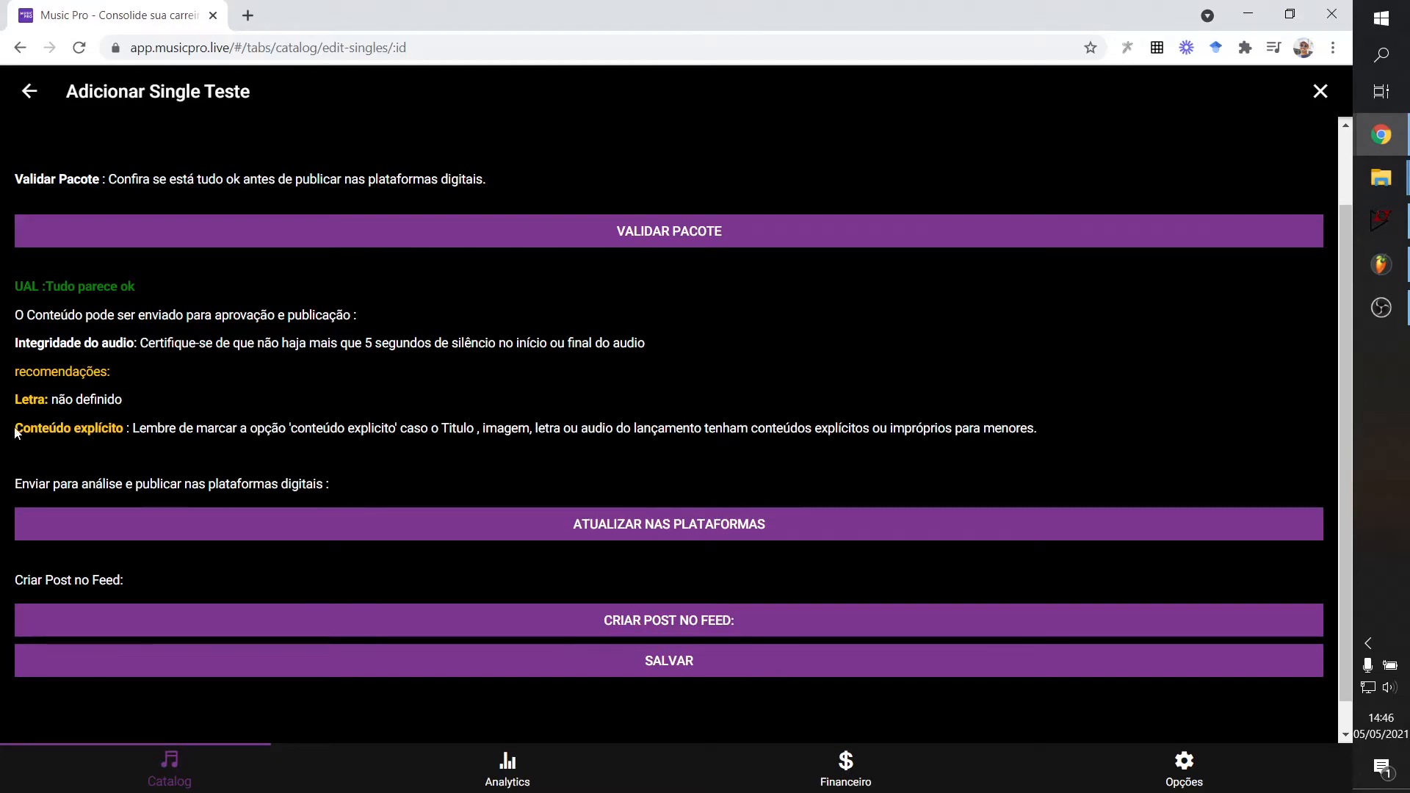
scroll(523, 563, "down", 1)
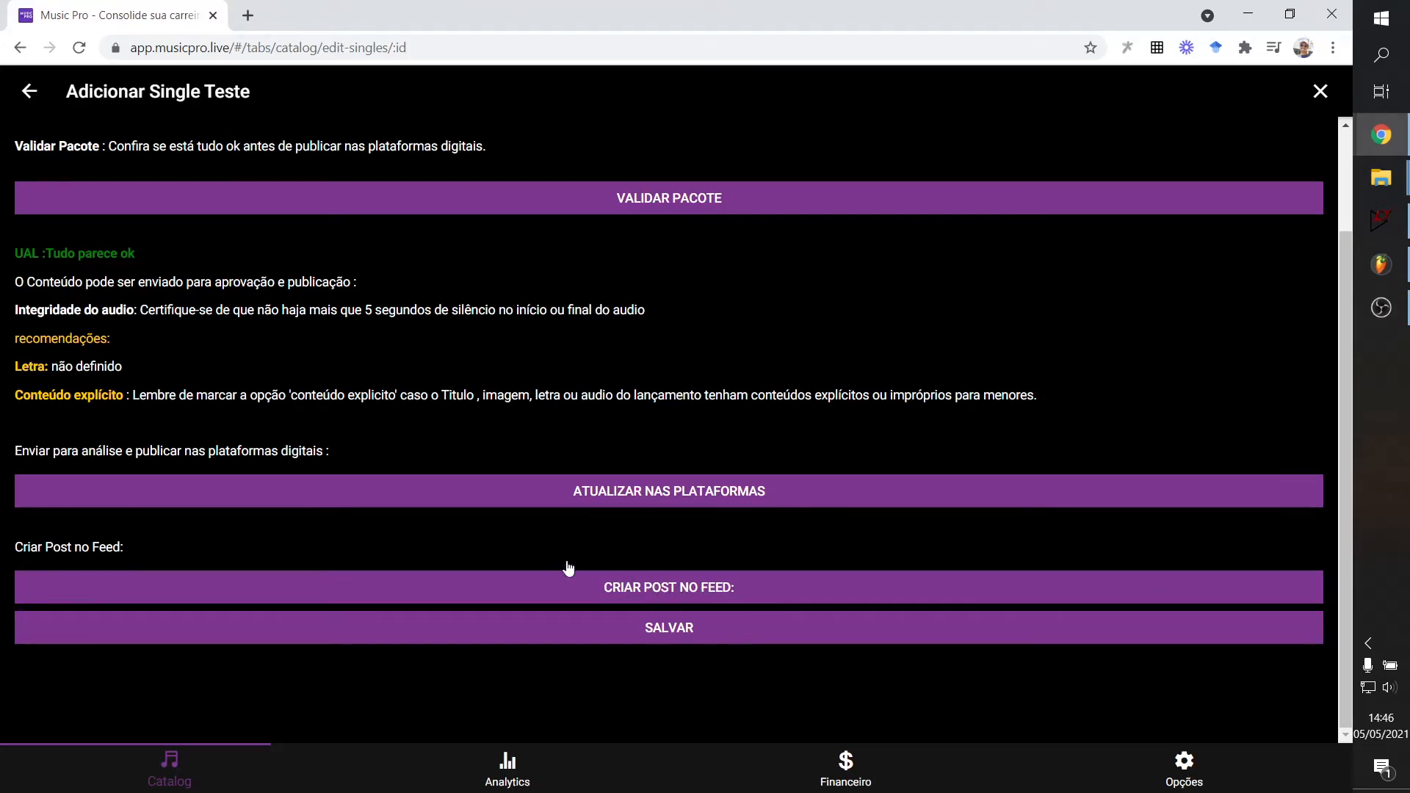
scroll(663, 540, "up", 1)
scroll(387, 318, "up", 1)
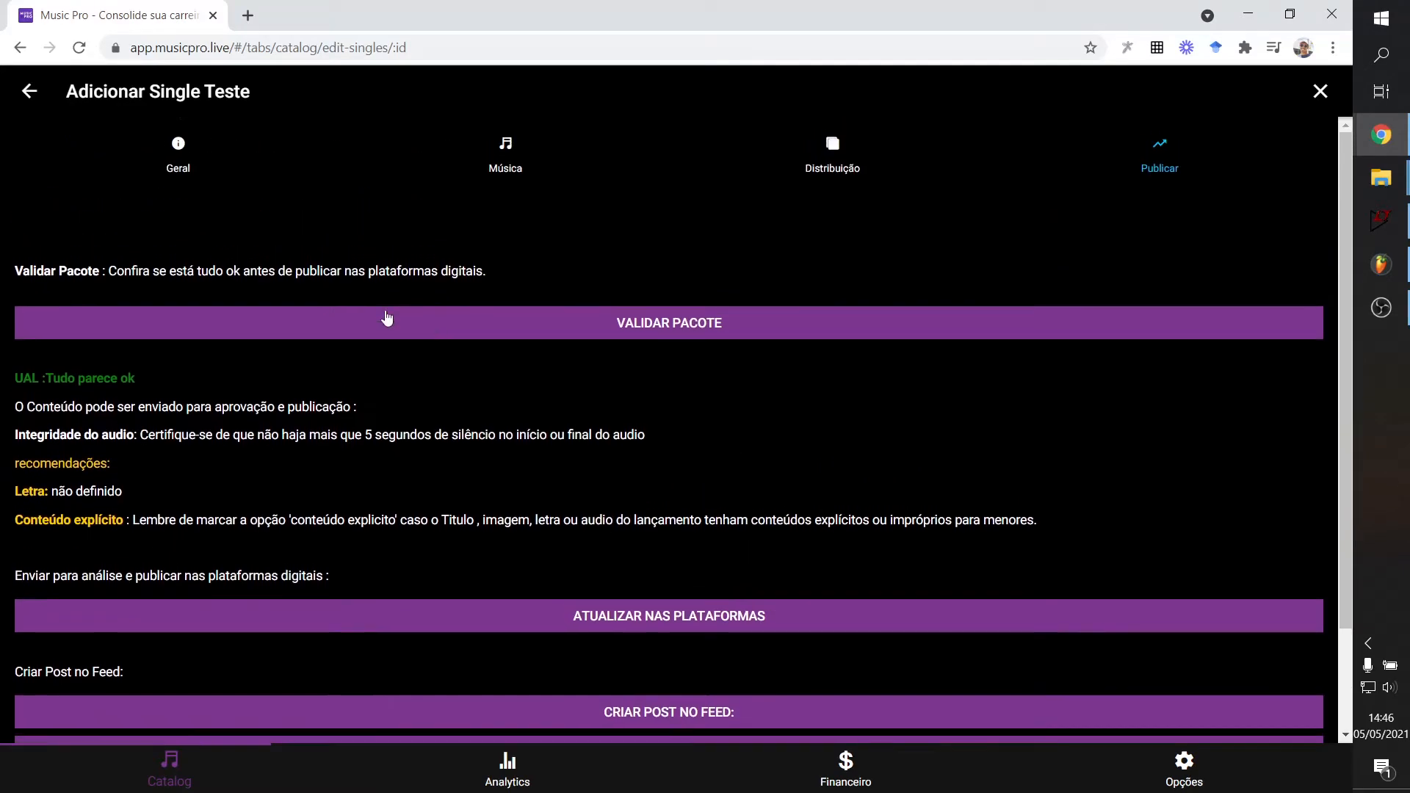
scroll(687, 614, "down", 1)
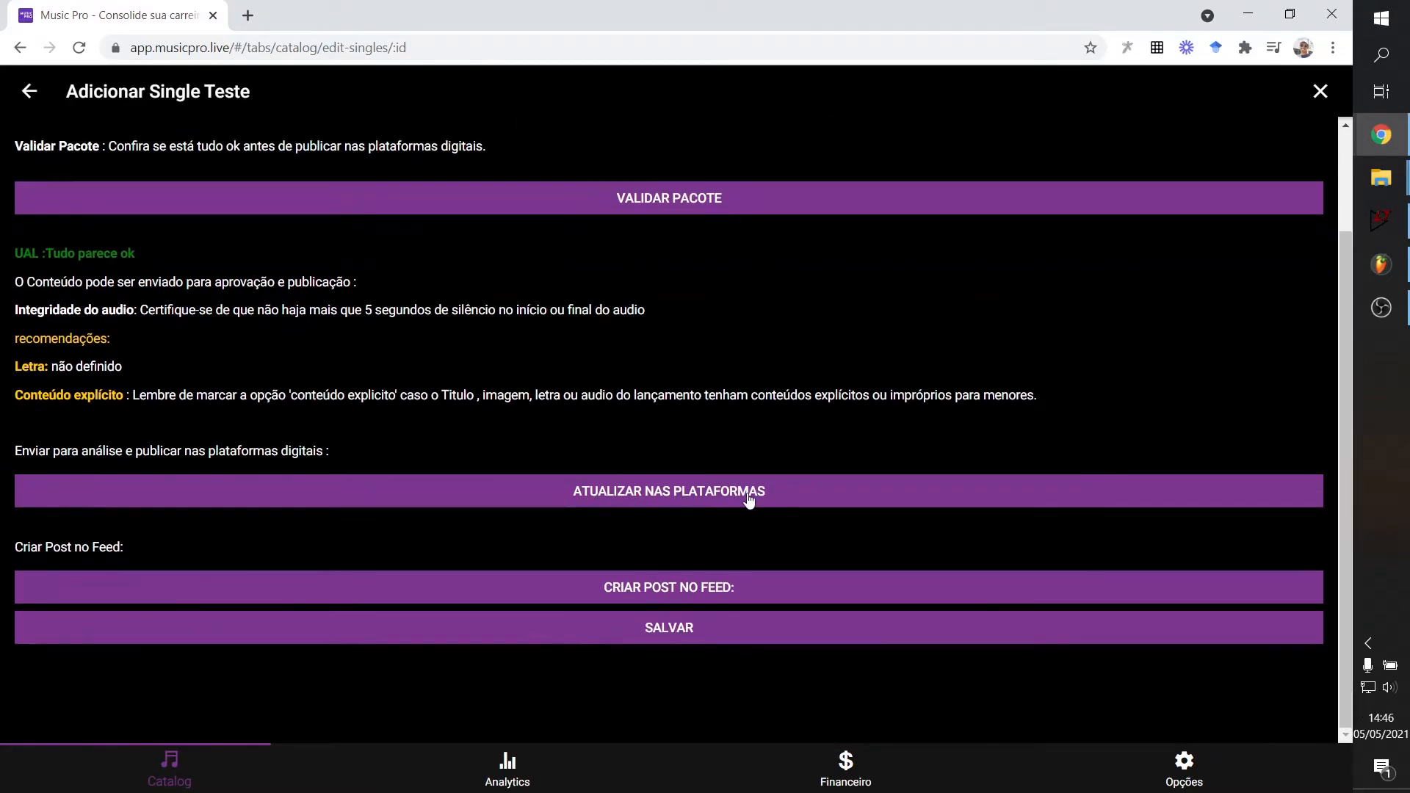
scroll(588, 456, "up", 1)
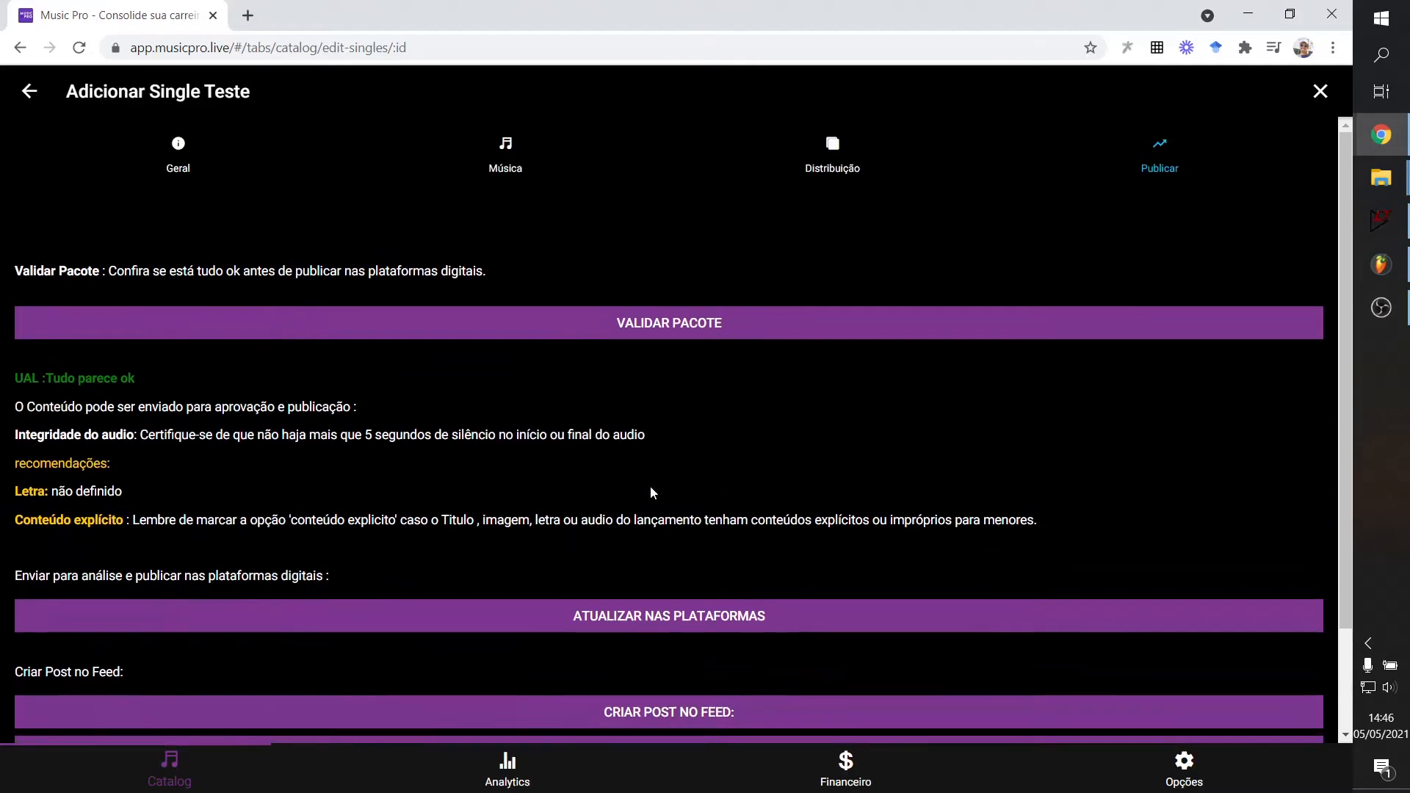
Close the single editor, share the song Eu as a feed post, then show Analytics.
left_click(1326, 94)
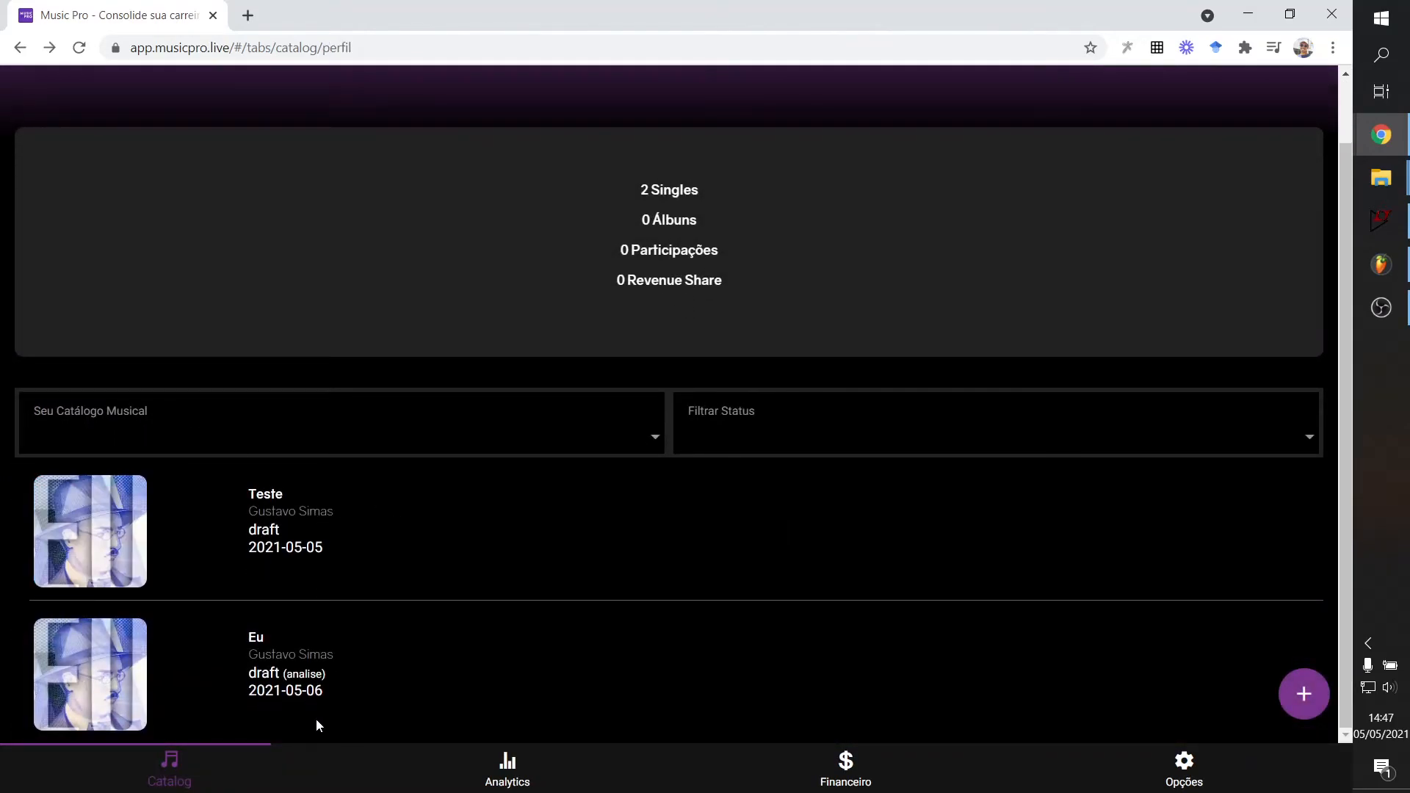
left_click(469, 676)
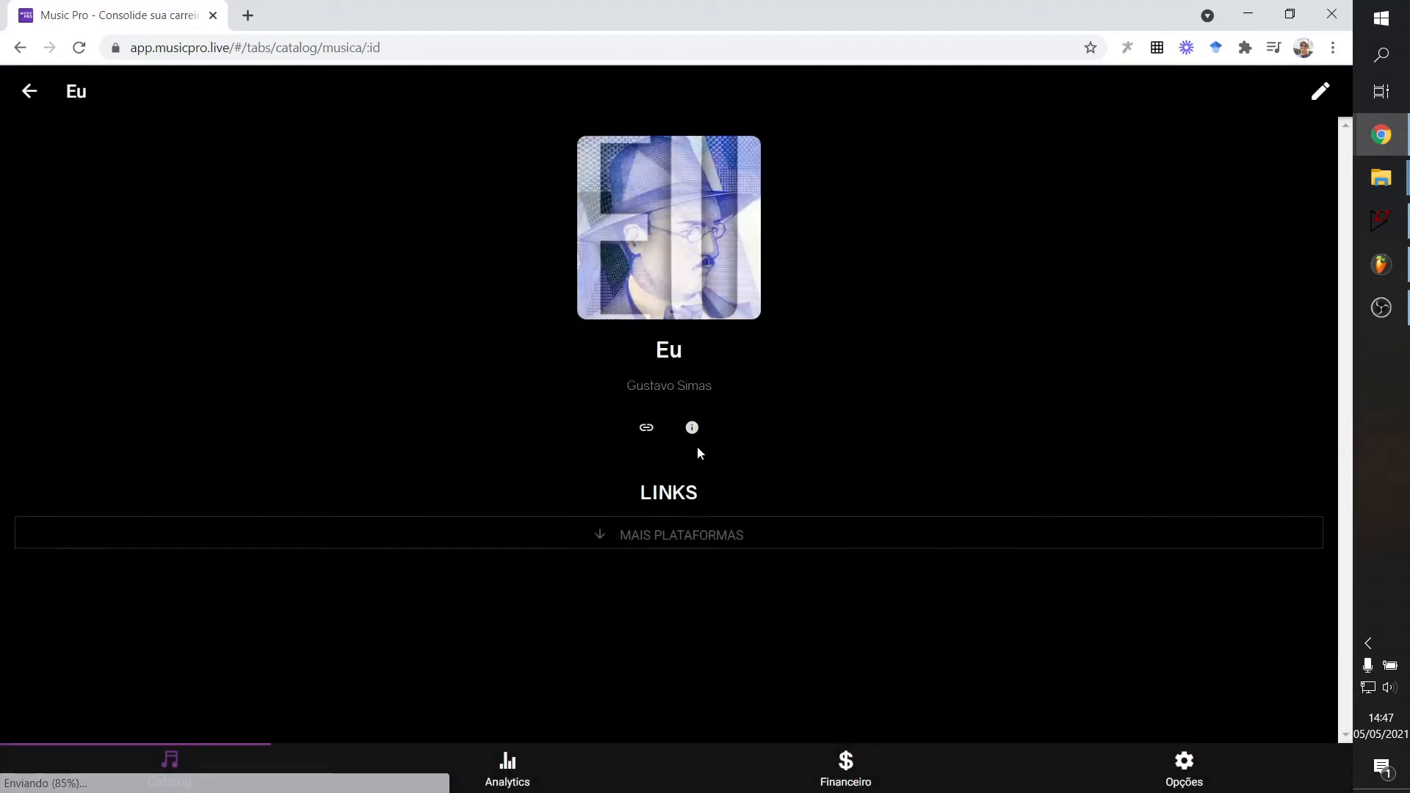
left_click(620, 540)
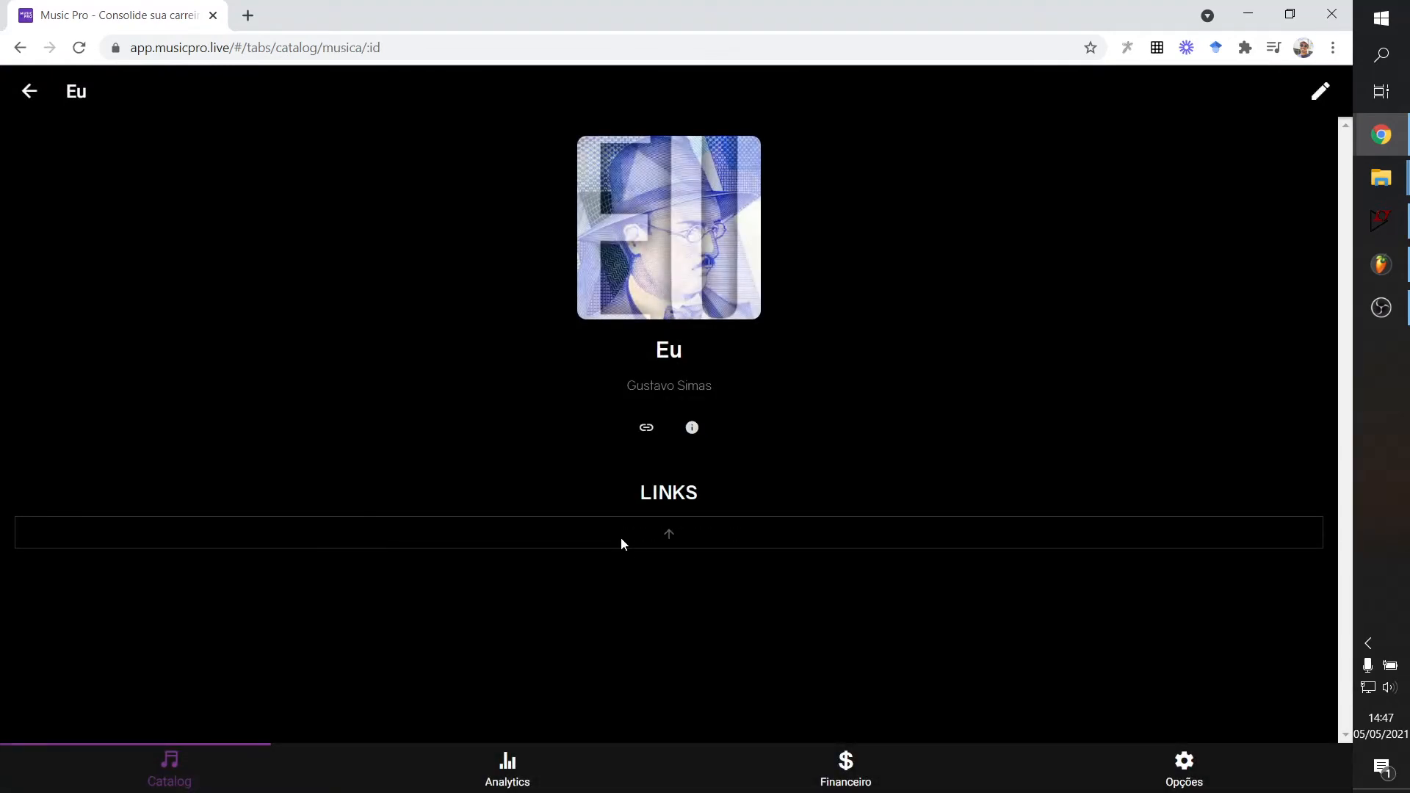
left_click(666, 537)
left_click(675, 545)
left_click(647, 430)
left_click(28, 91)
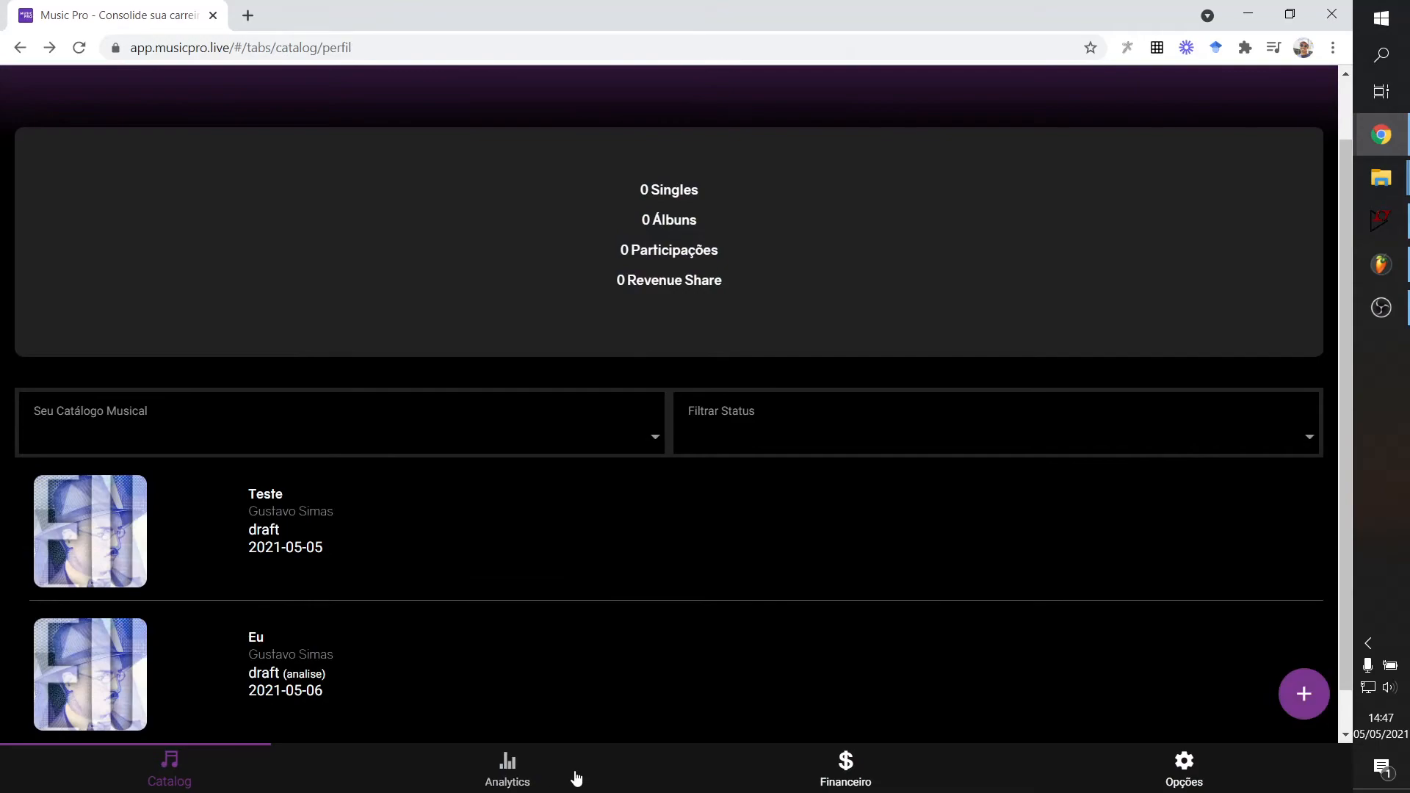
left_click(513, 777)
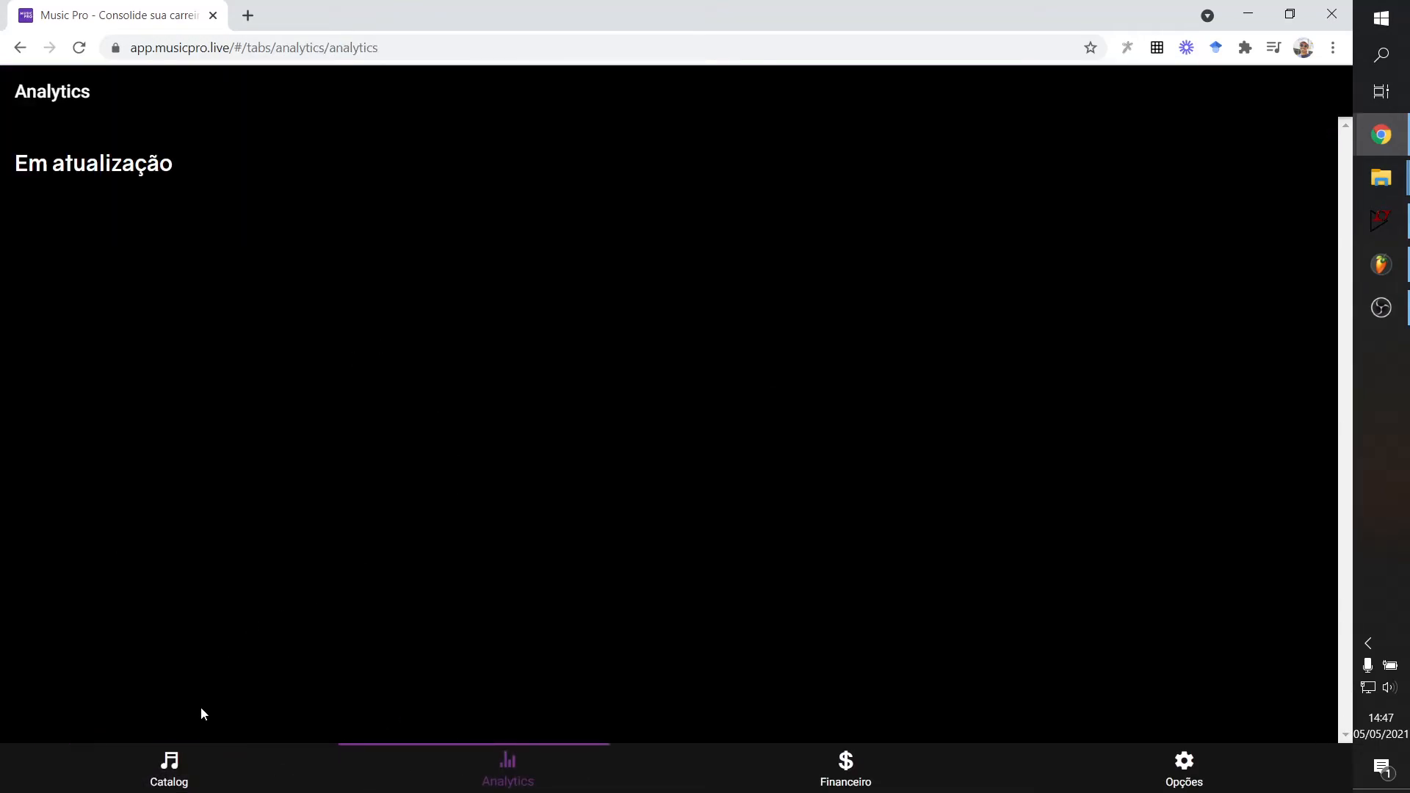
Filter Seu Catálogo Musical to Singles.
left_click(887, 759)
left_click(1222, 780)
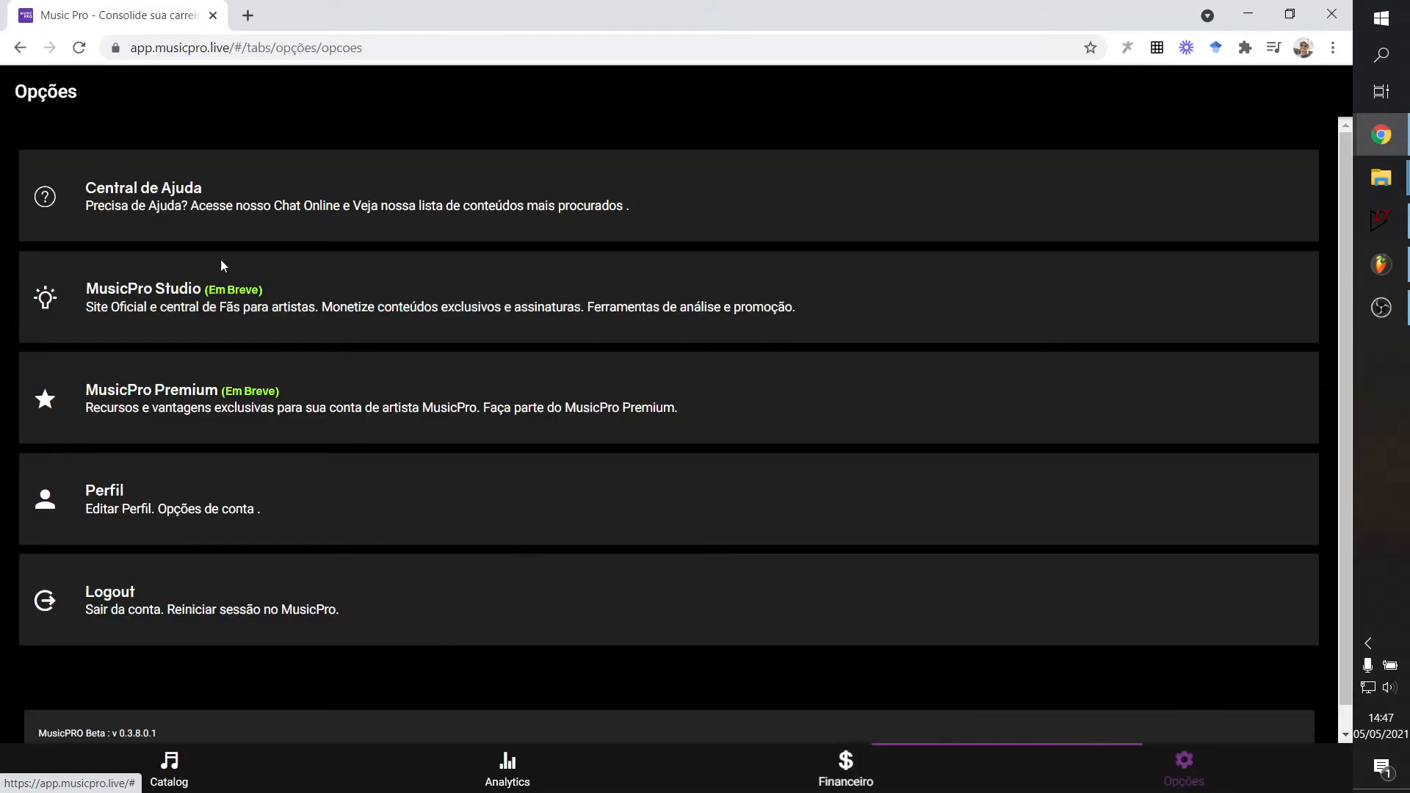
scroll(199, 286, "down", 1)
left_click(175, 768)
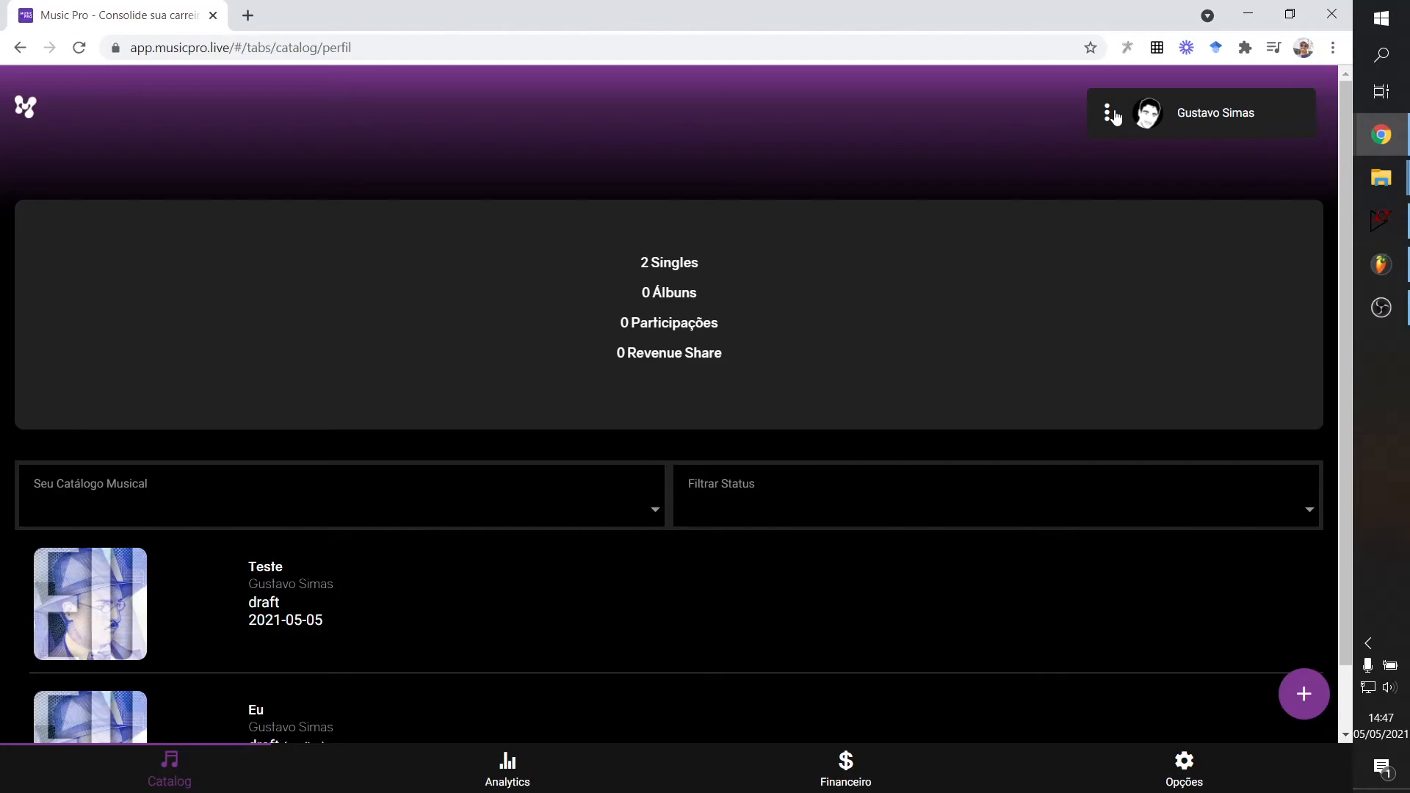
left_click(639, 510)
left_click(630, 214)
Switch among Analytics, Financeiro and Opções, ending on Financeiro's 'Em atualização' notice.
left_click(508, 768)
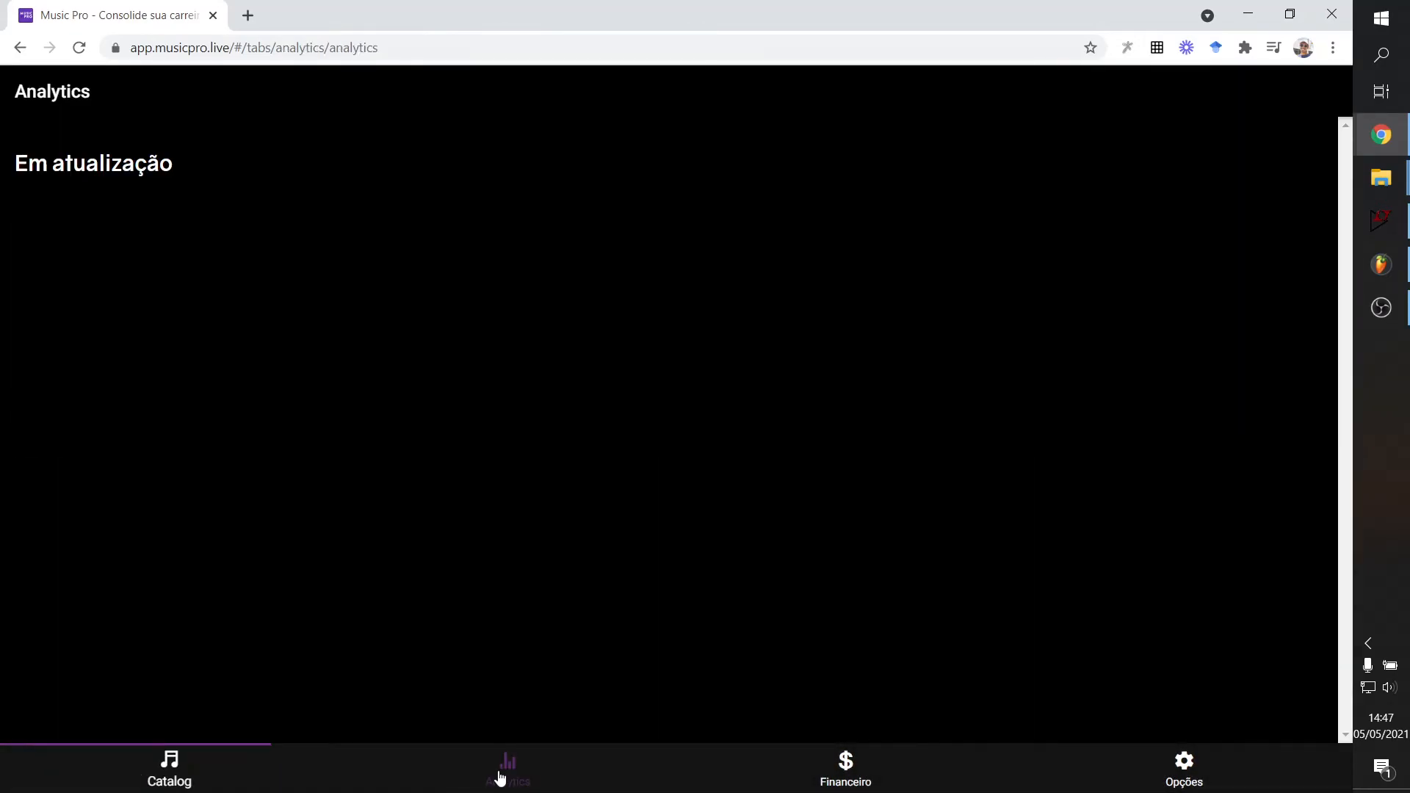
left_click(883, 788)
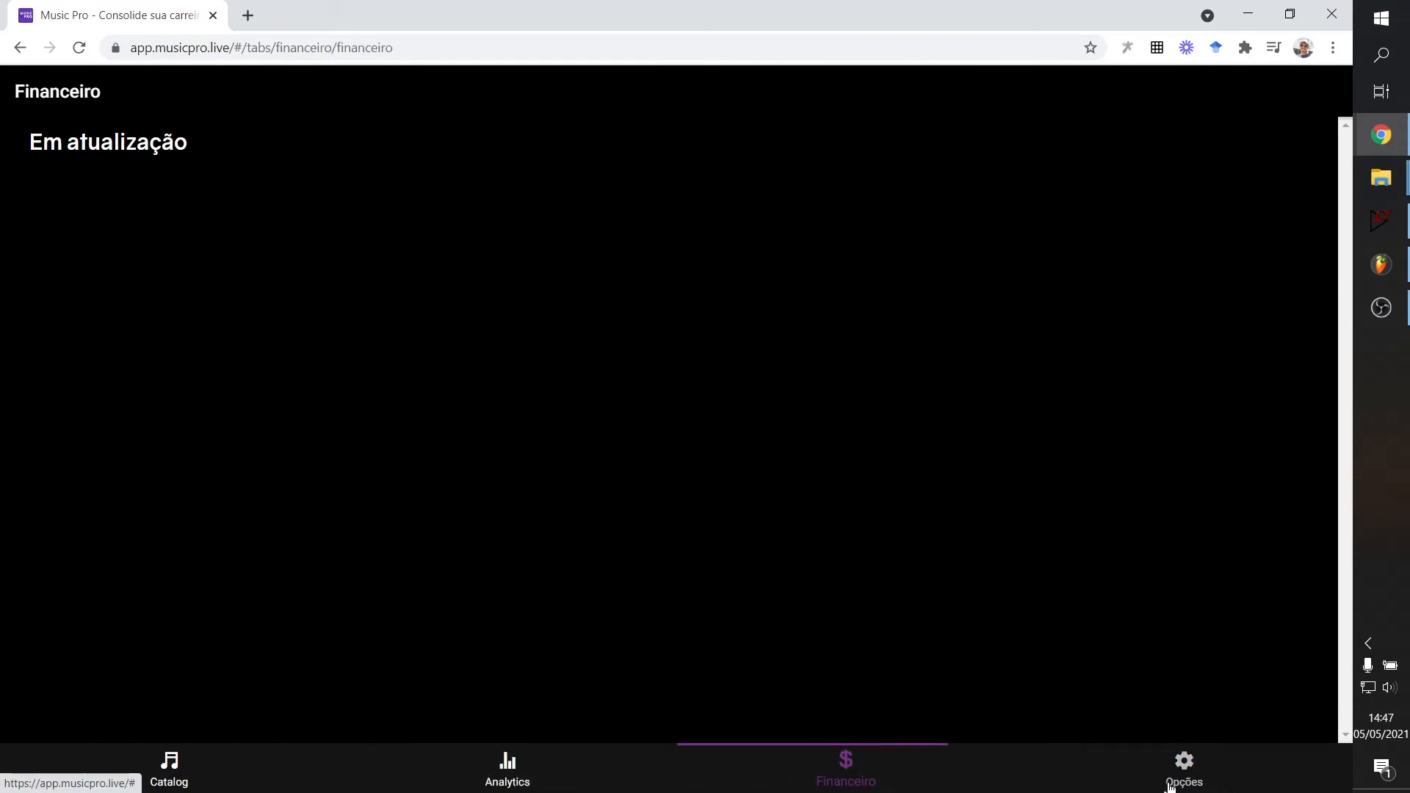
left_click(456, 785)
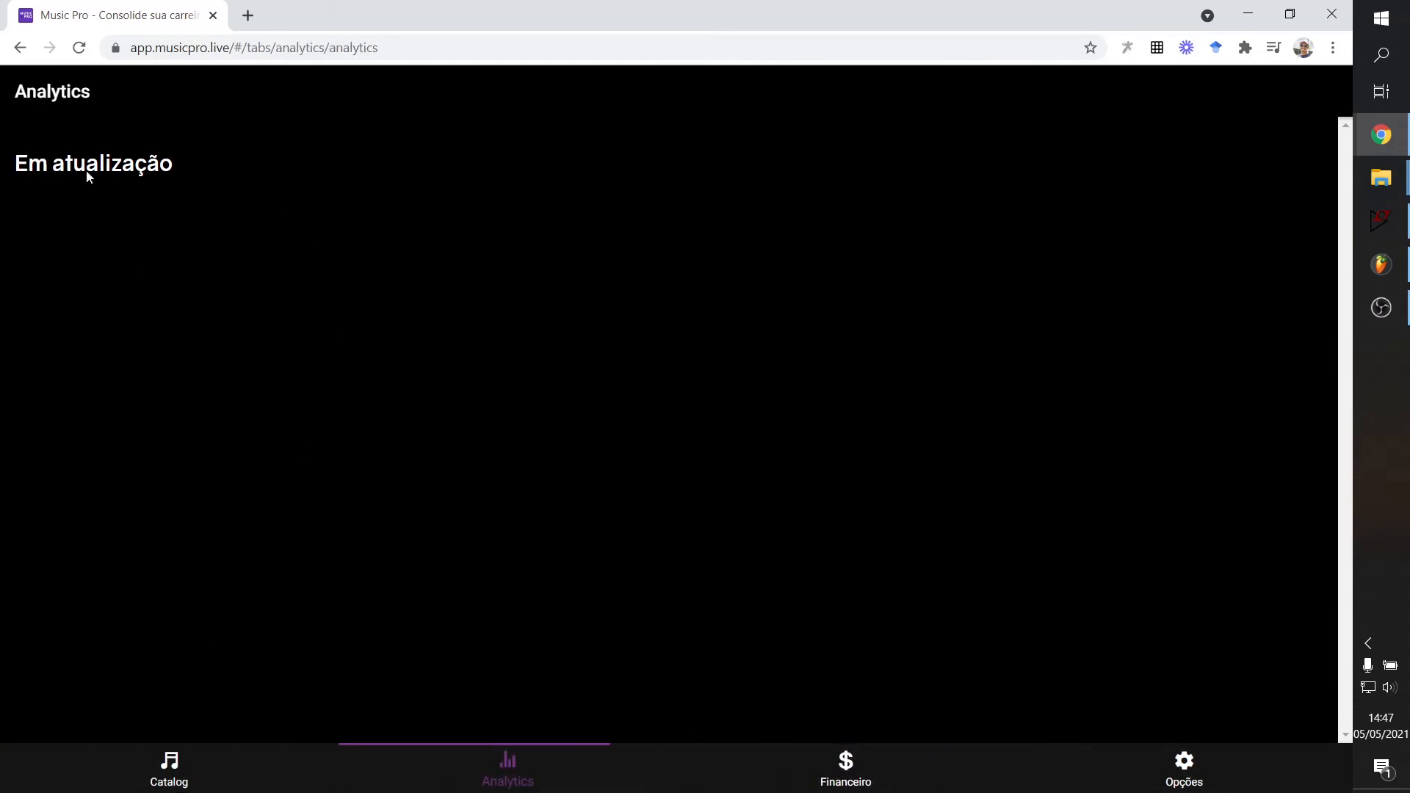
left_click(846, 772)
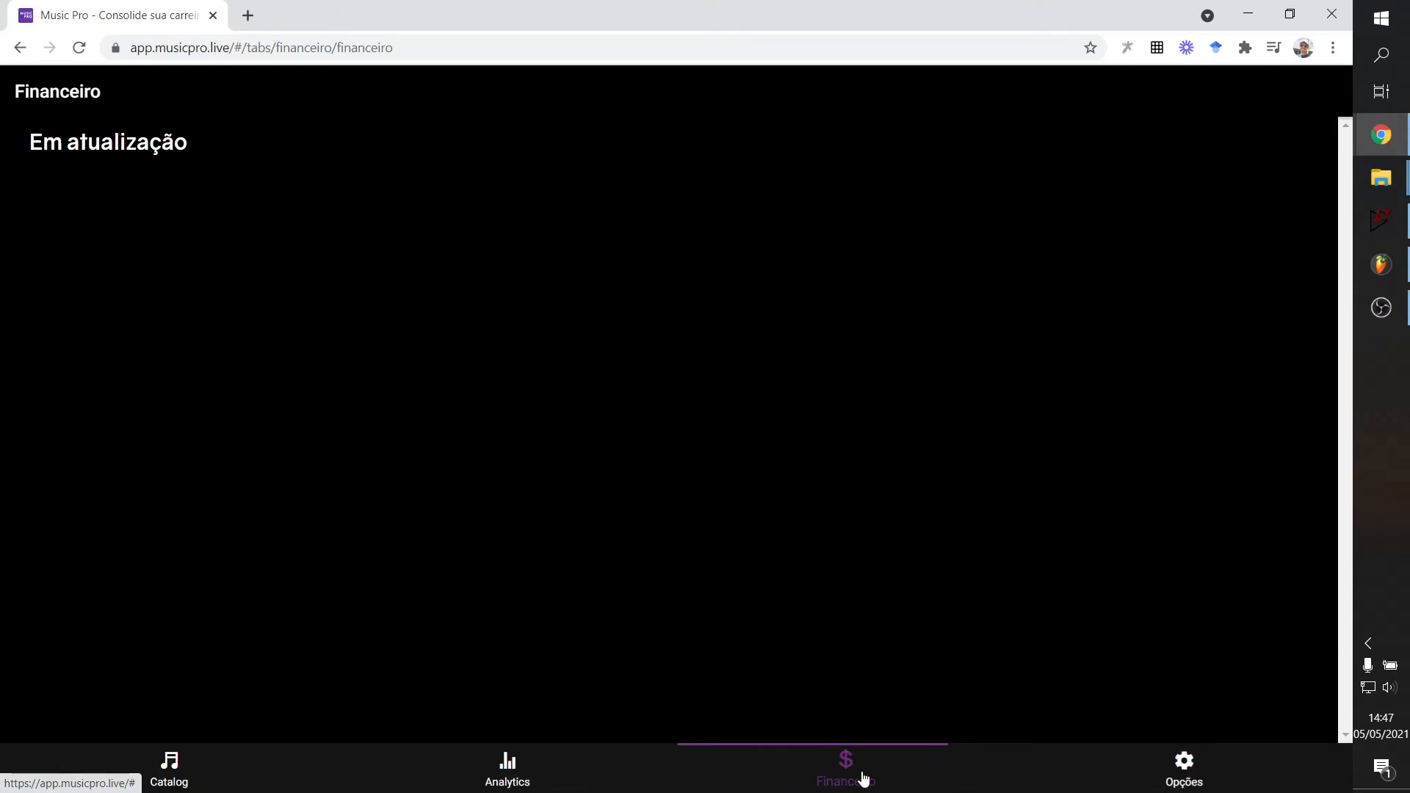
left_click(1184, 771)
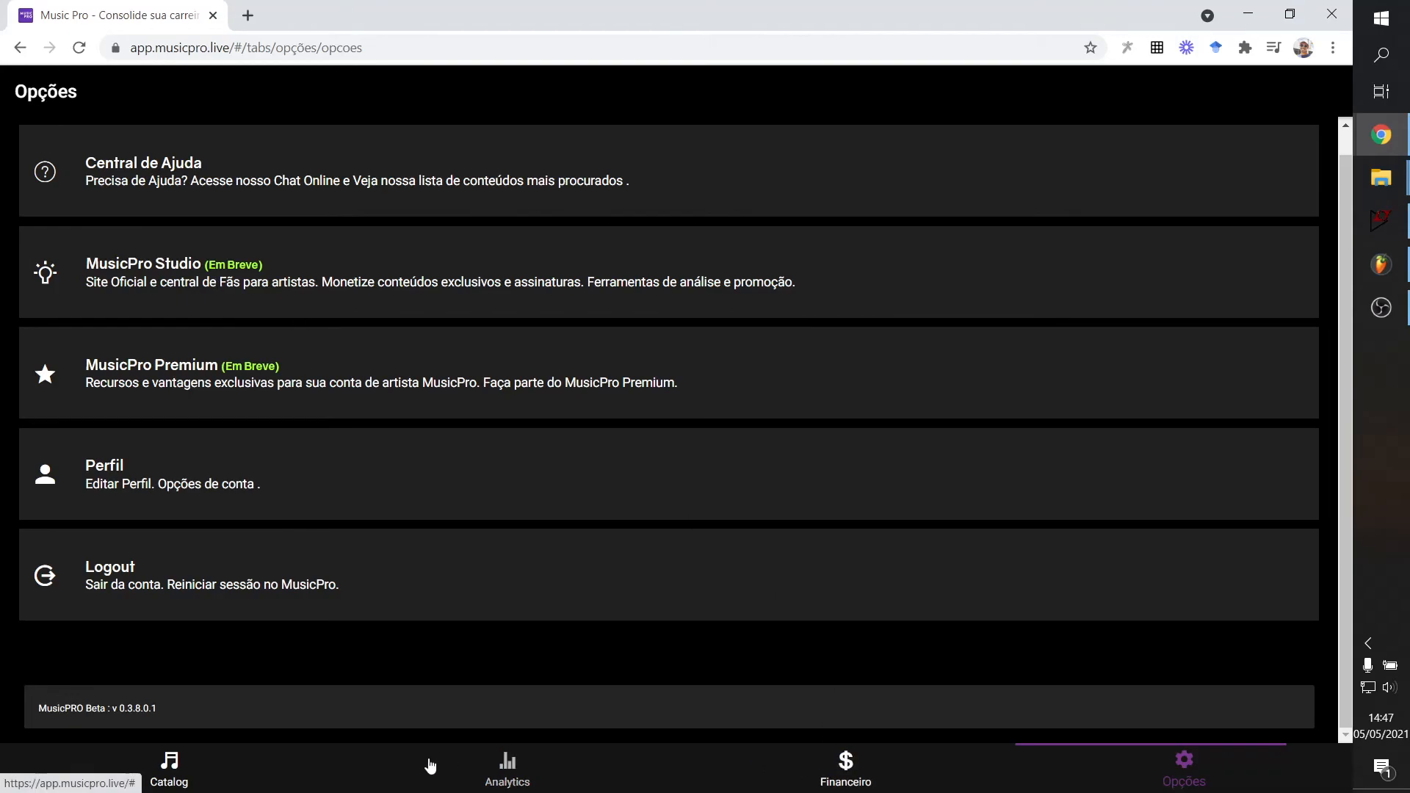
left_click(485, 771)
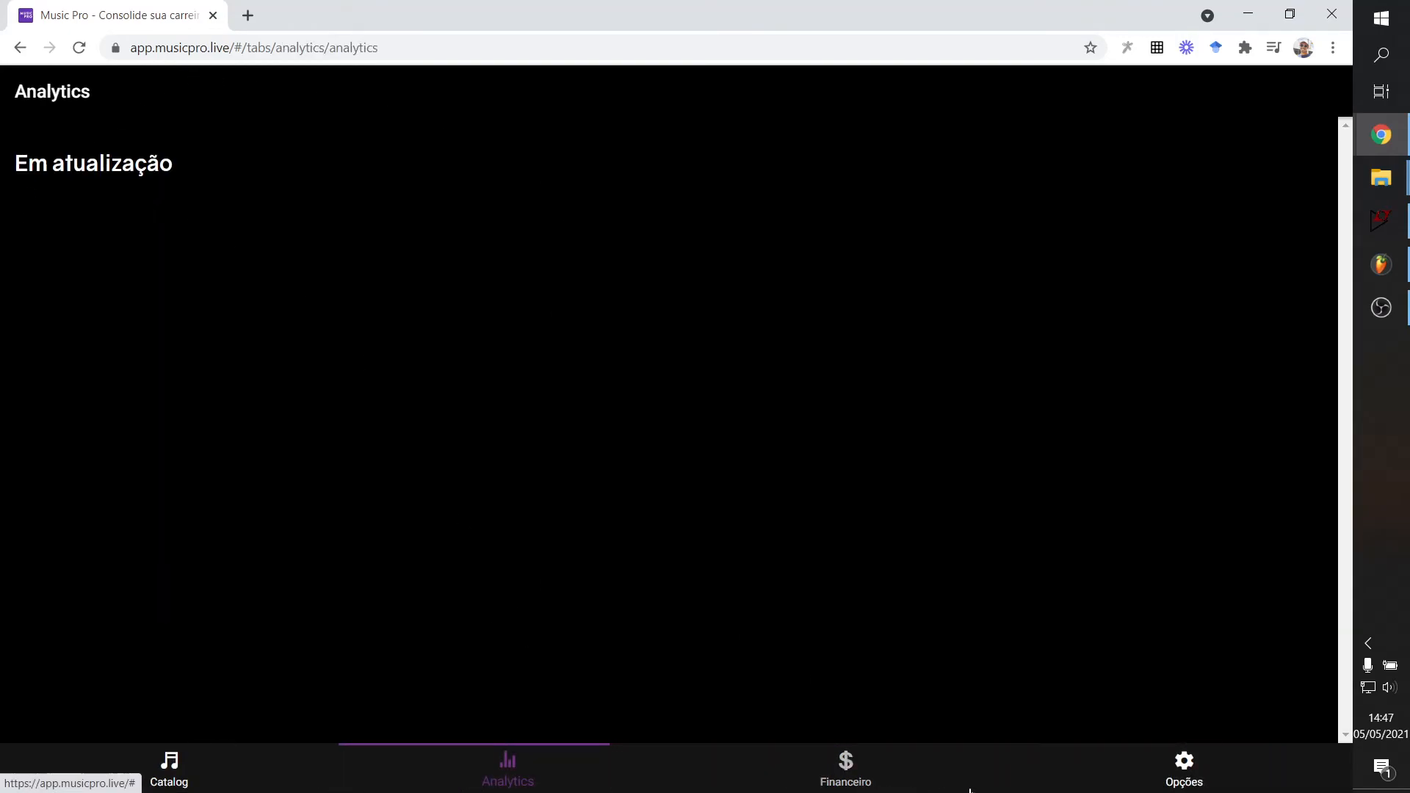
left_click(863, 783)
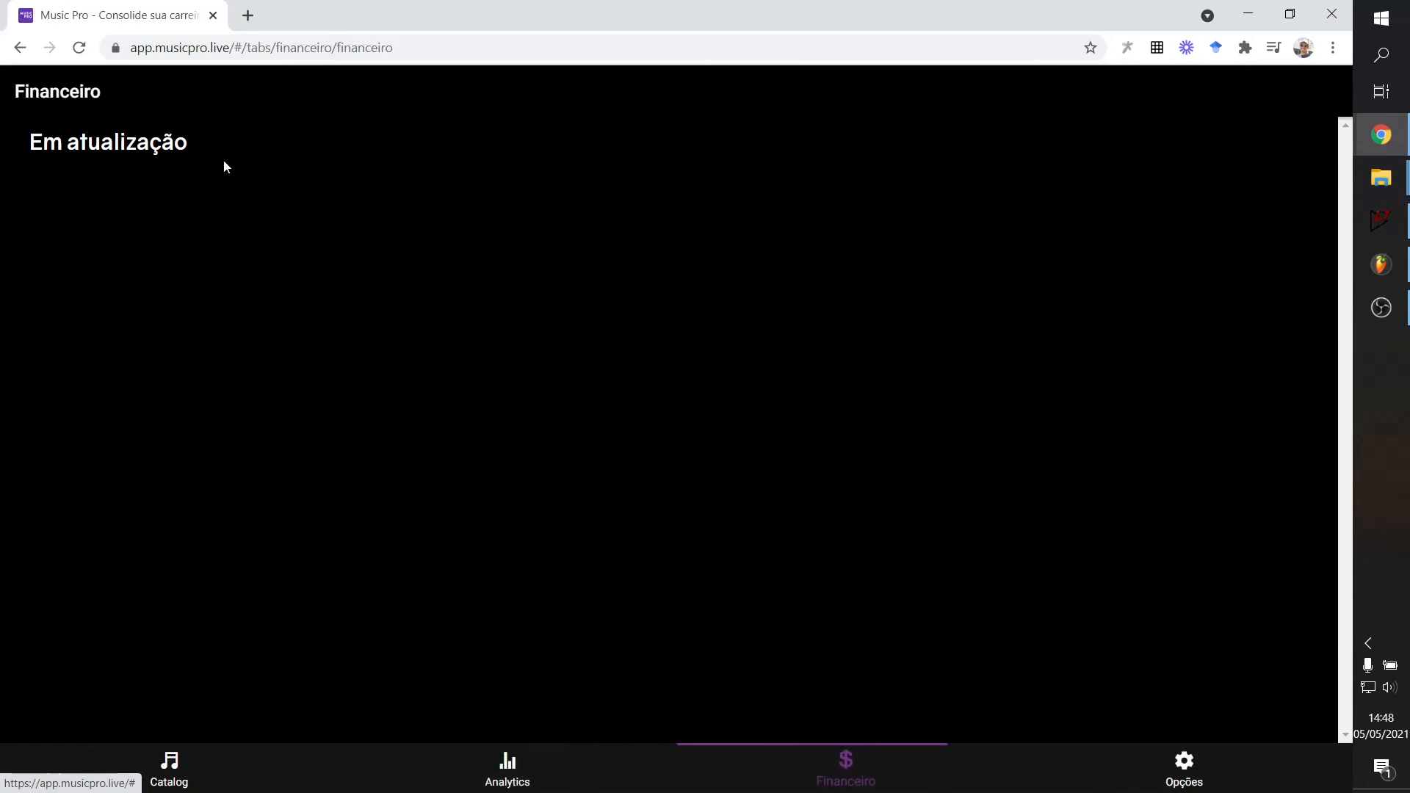
From the Catalog, open the Selecionar Perfil chooser and review the add artist or label options.
left_click(175, 773)
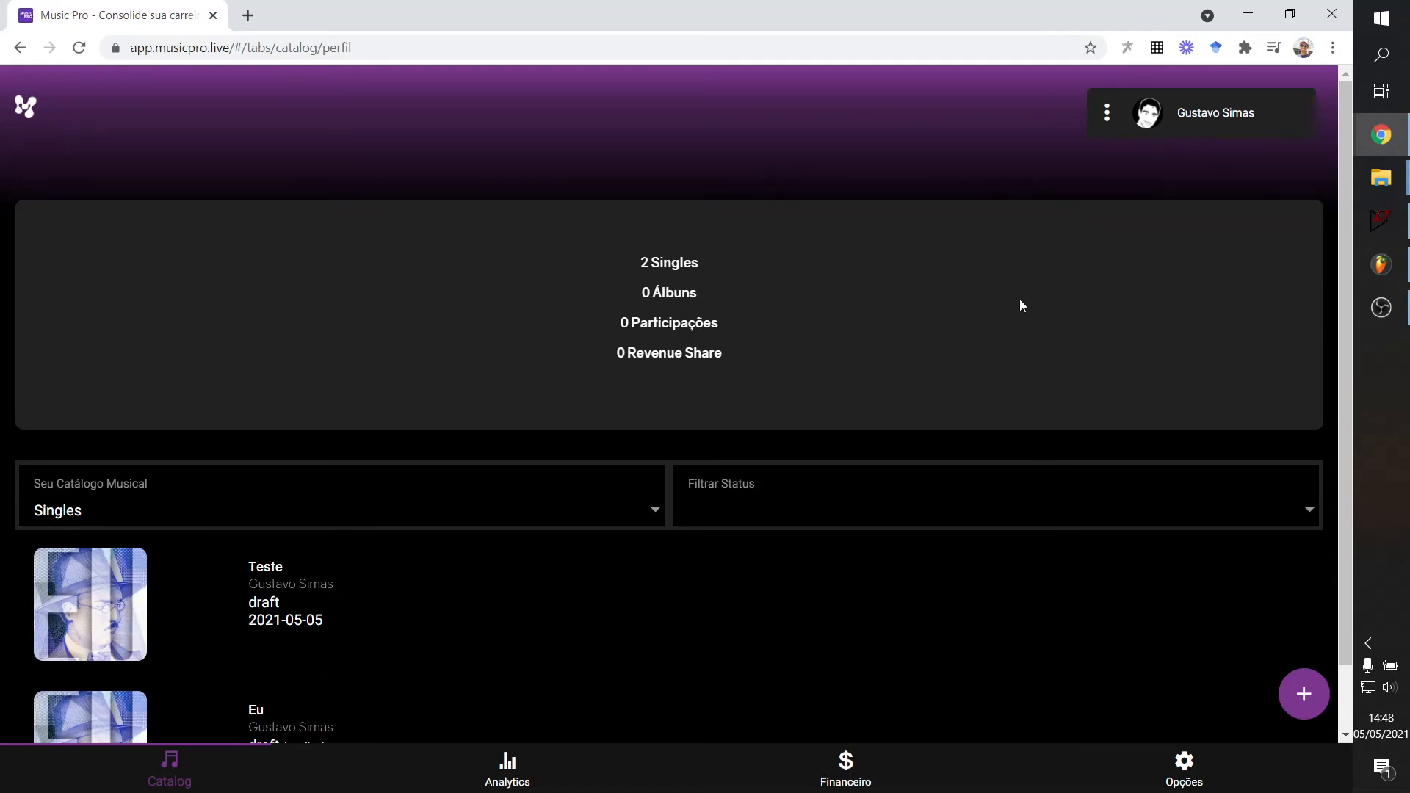
left_click(1108, 110)
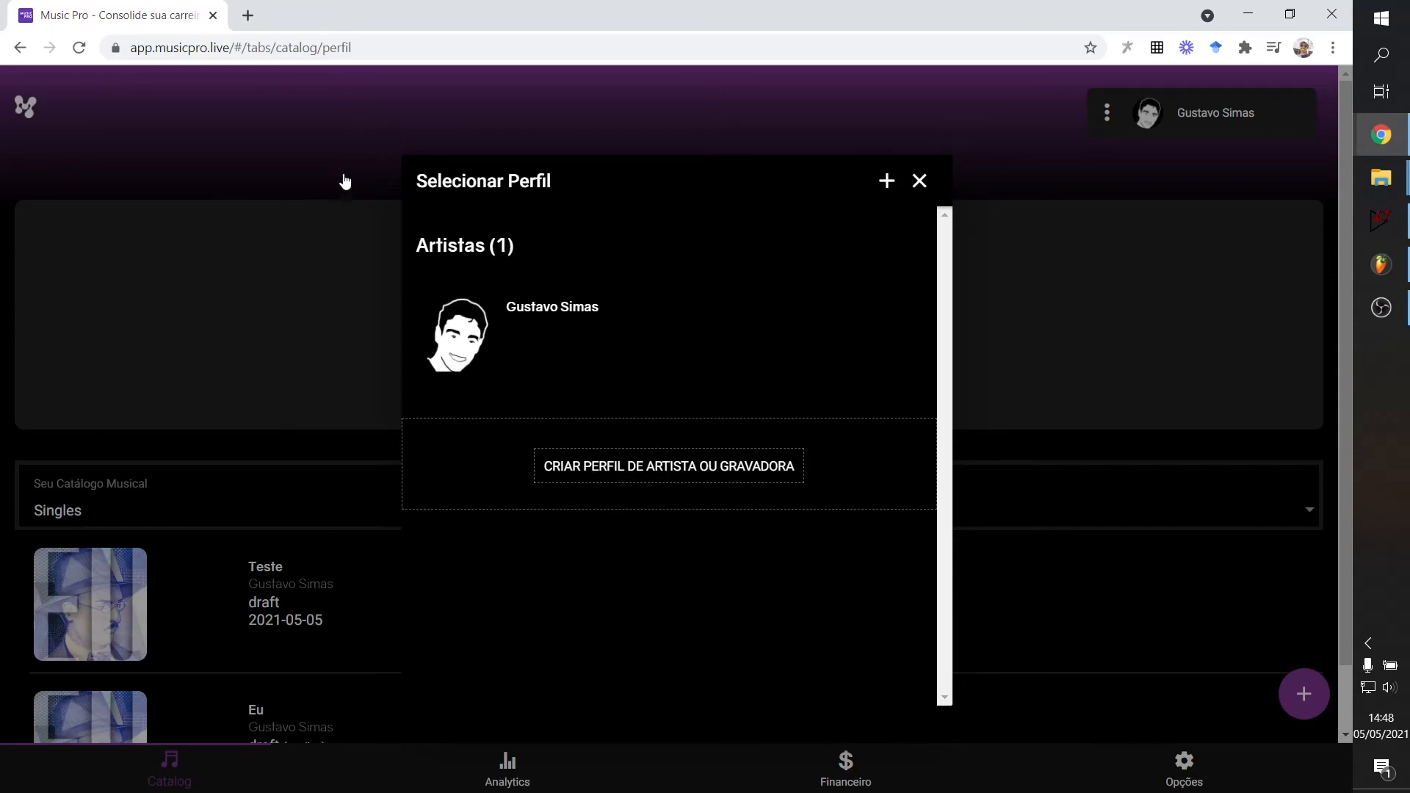
left_click(886, 182)
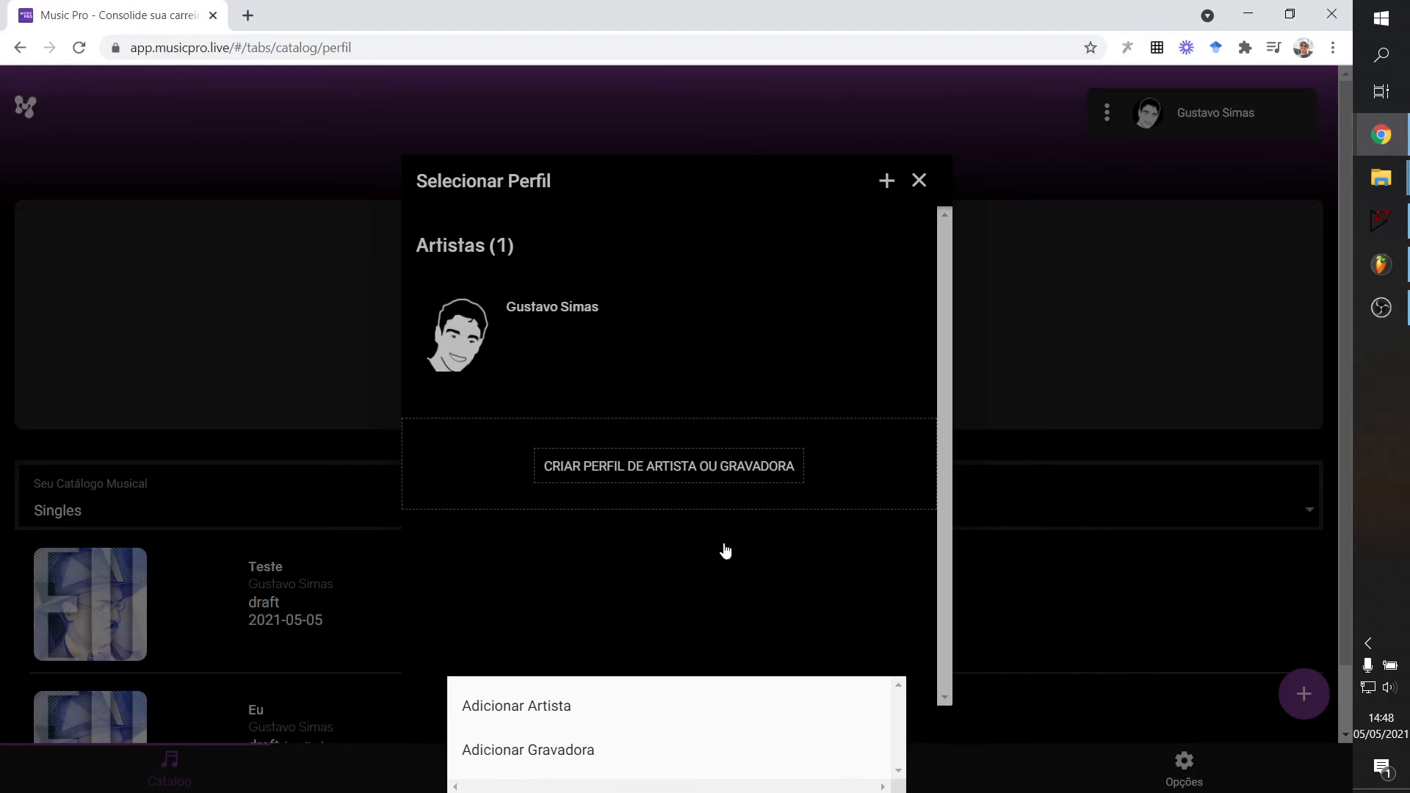
left_click(686, 518)
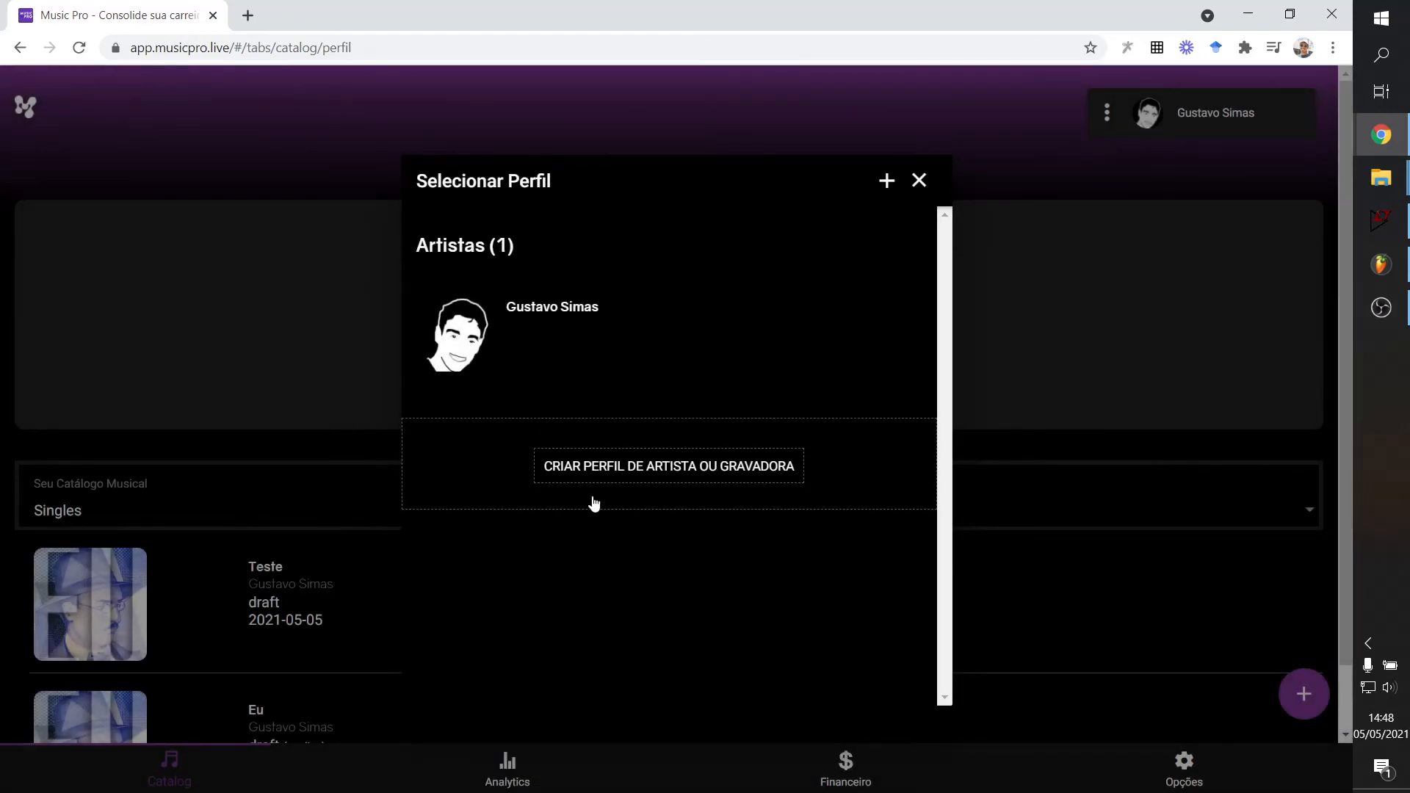